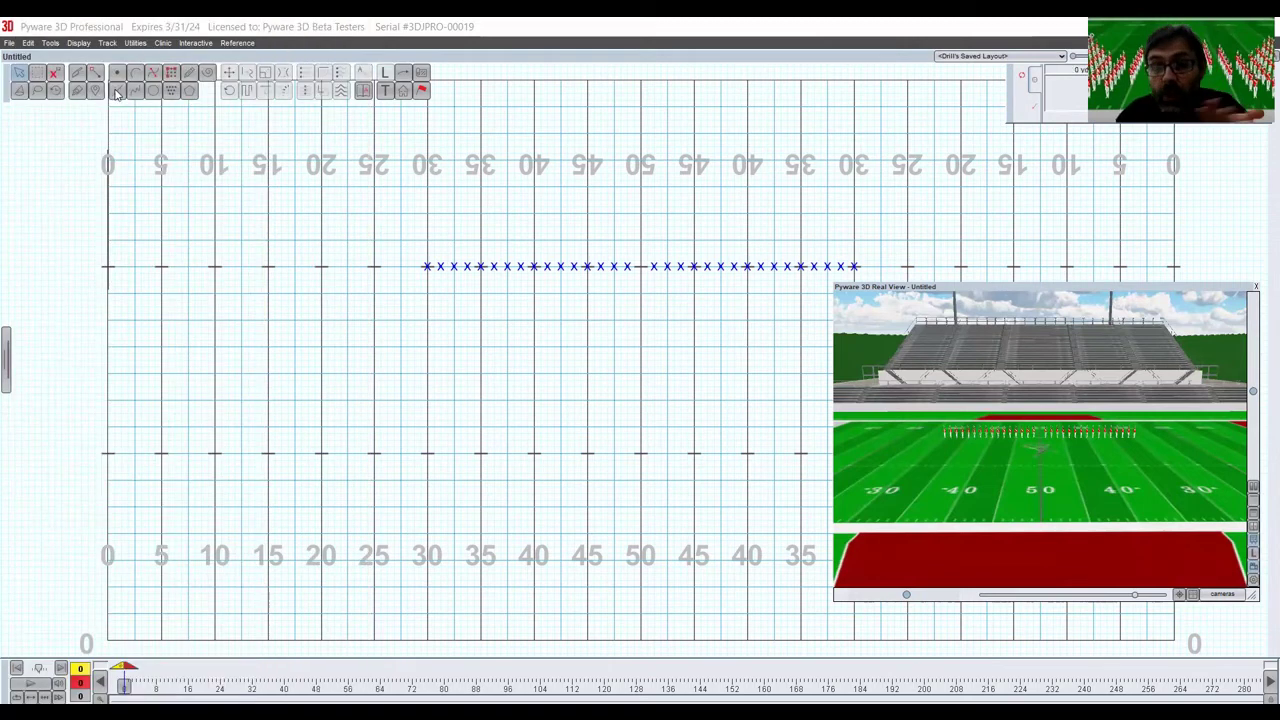
pyautogui.click(117, 91)
pyautogui.click(626, 224)
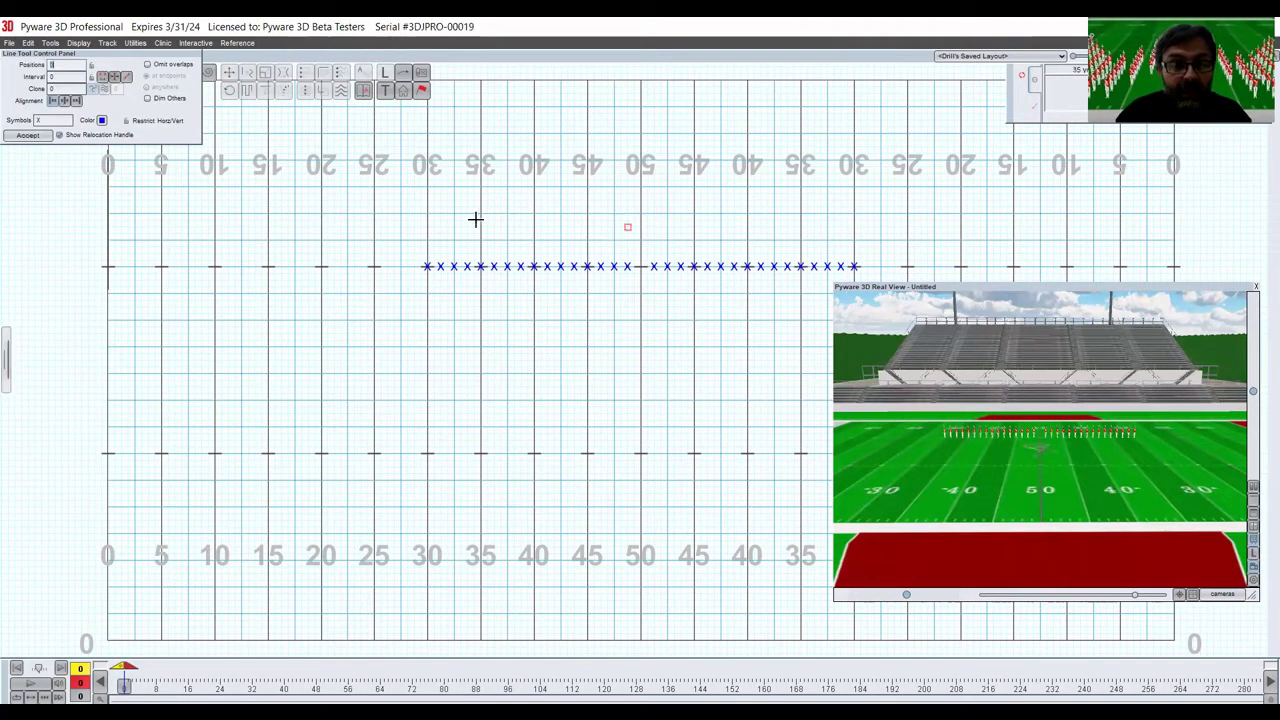
pyautogui.click(427, 222)
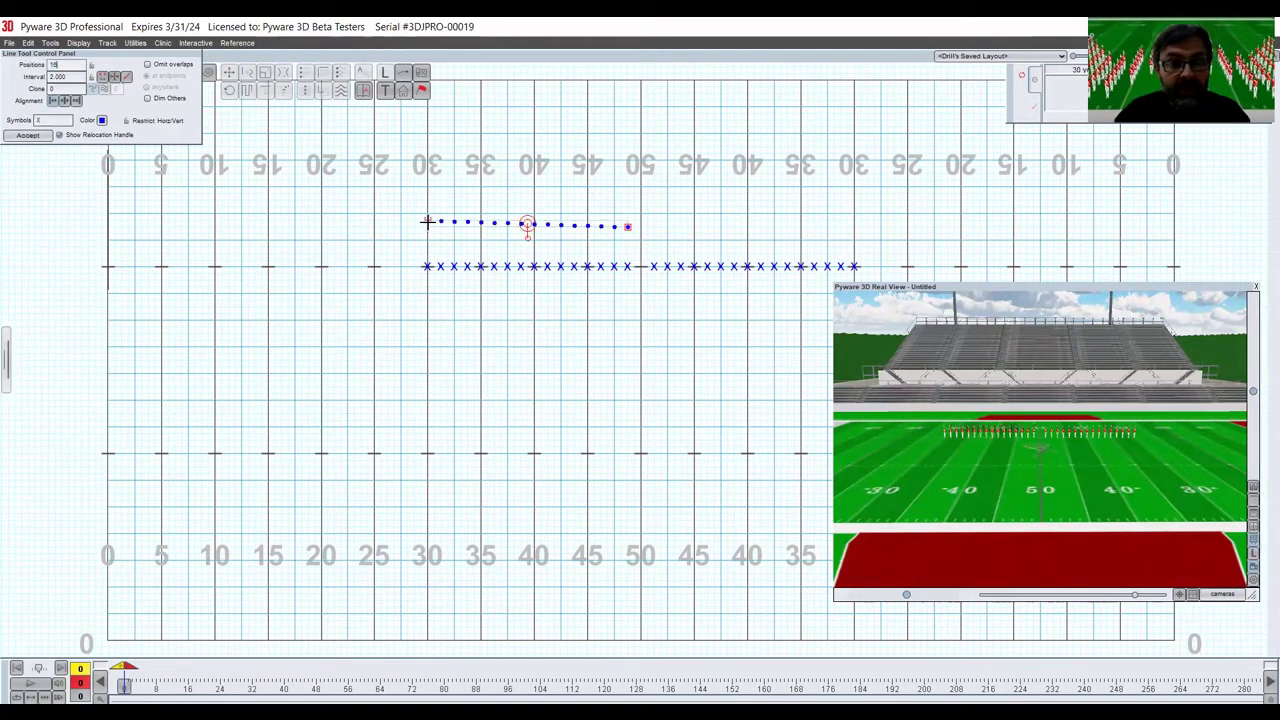
pyautogui.click(427, 222)
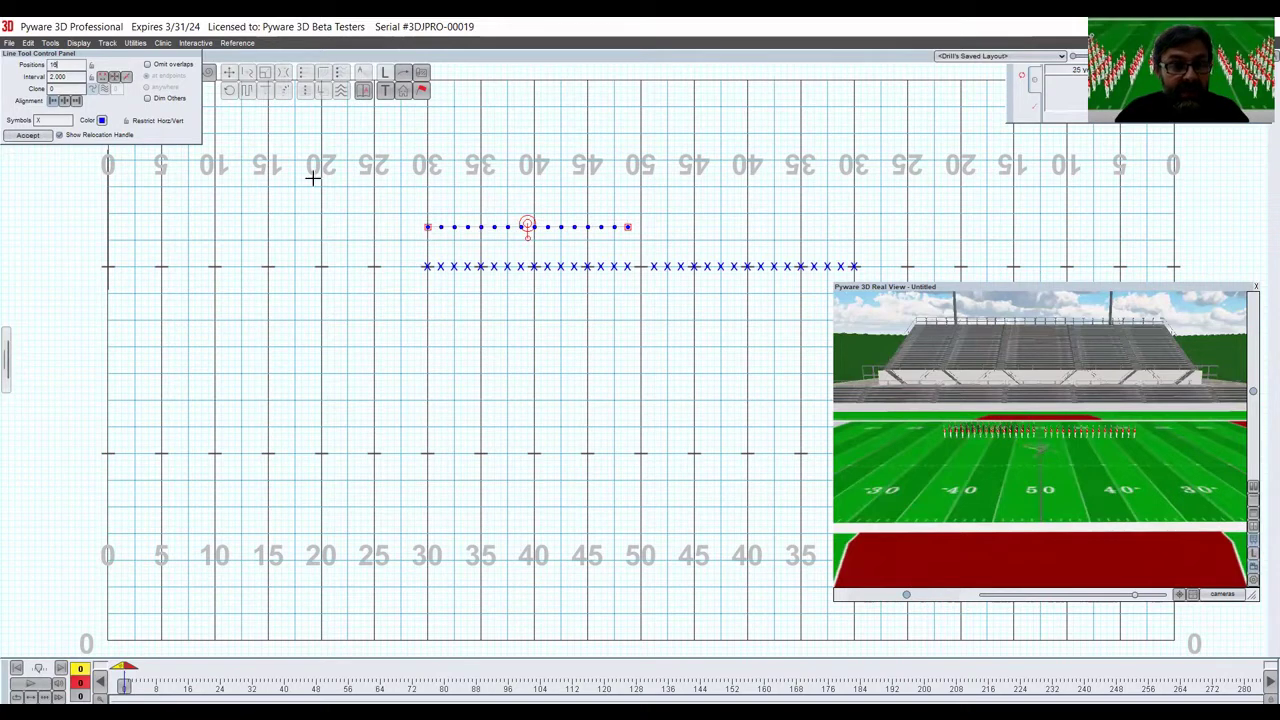
pyautogui.click(280, 92)
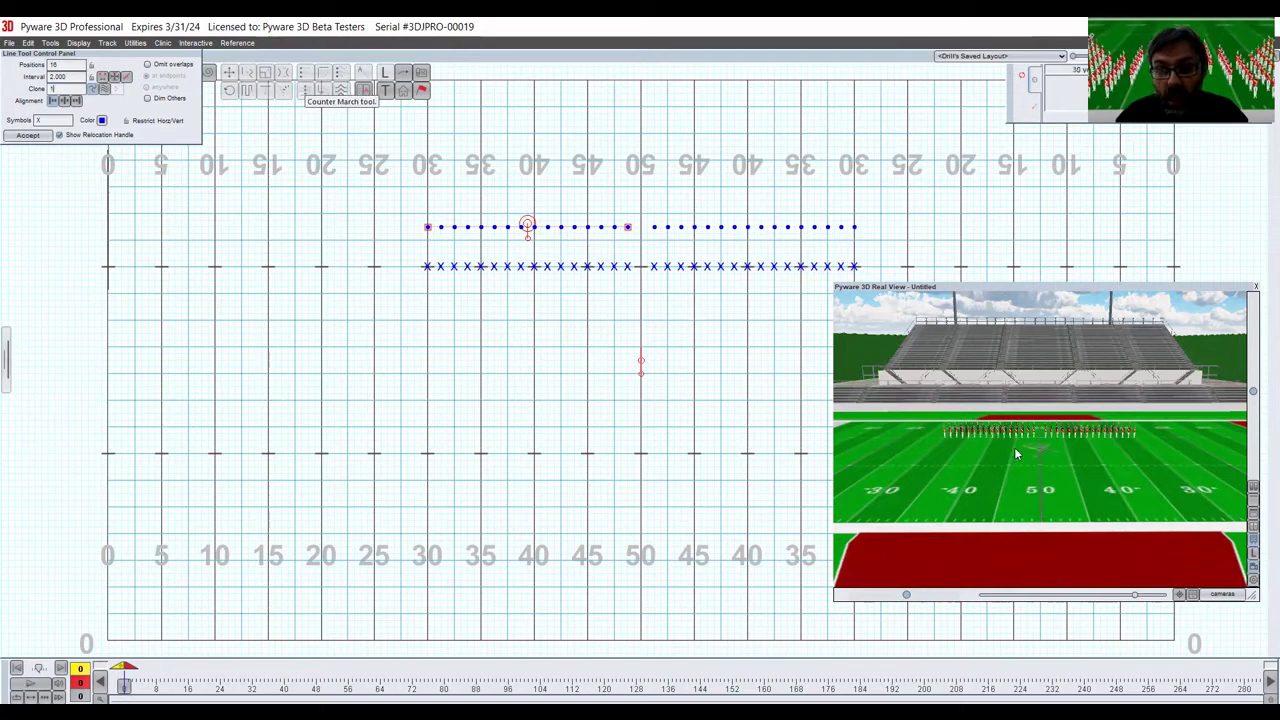
pyautogui.moveTo(1029, 439); pyautogui.dragTo(1040, 442)
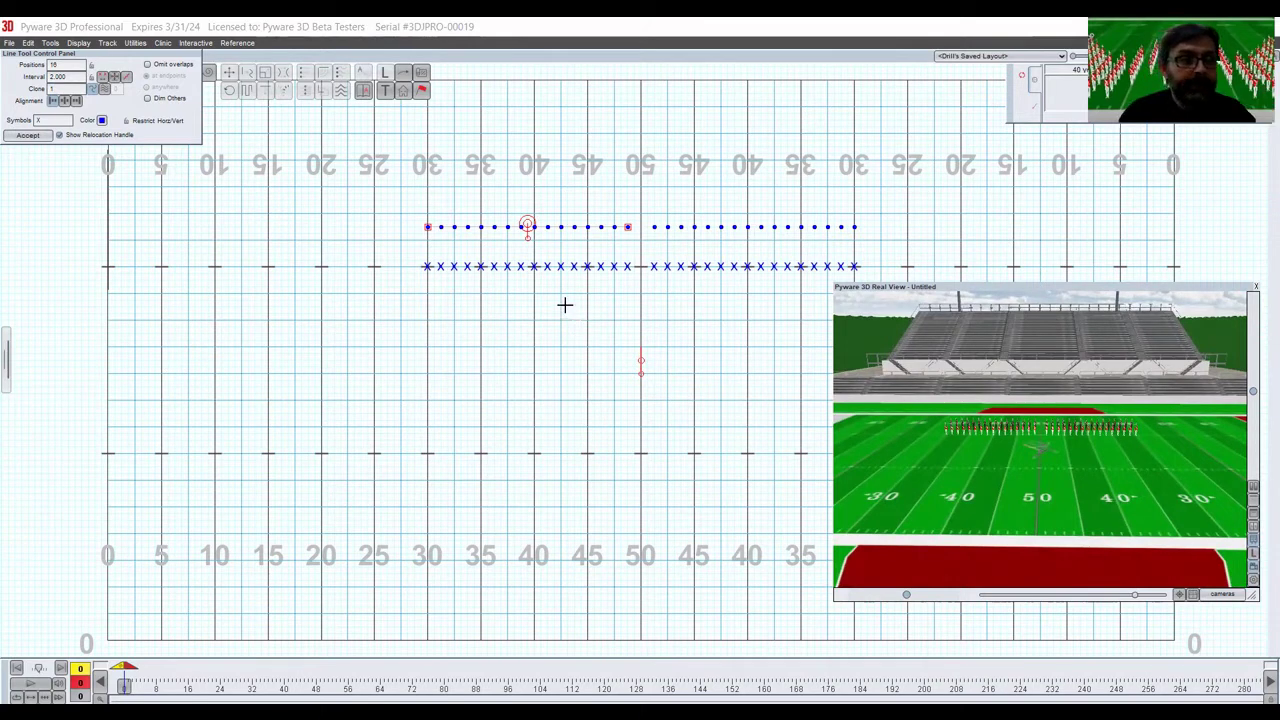
pyautogui.press('Escape')
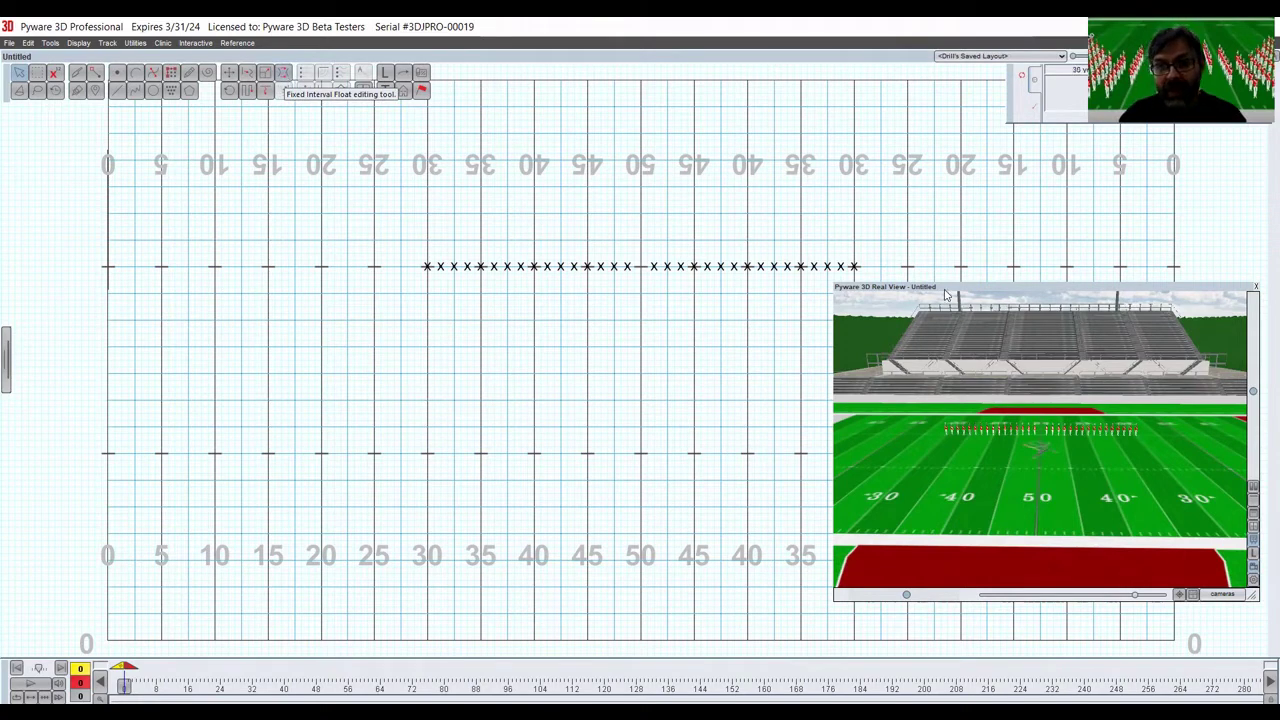
# Step: Move the Real View window slightly and show the 3D Production Sheet
pyautogui.moveTo(959, 285); pyautogui.dragTo(961, 291)
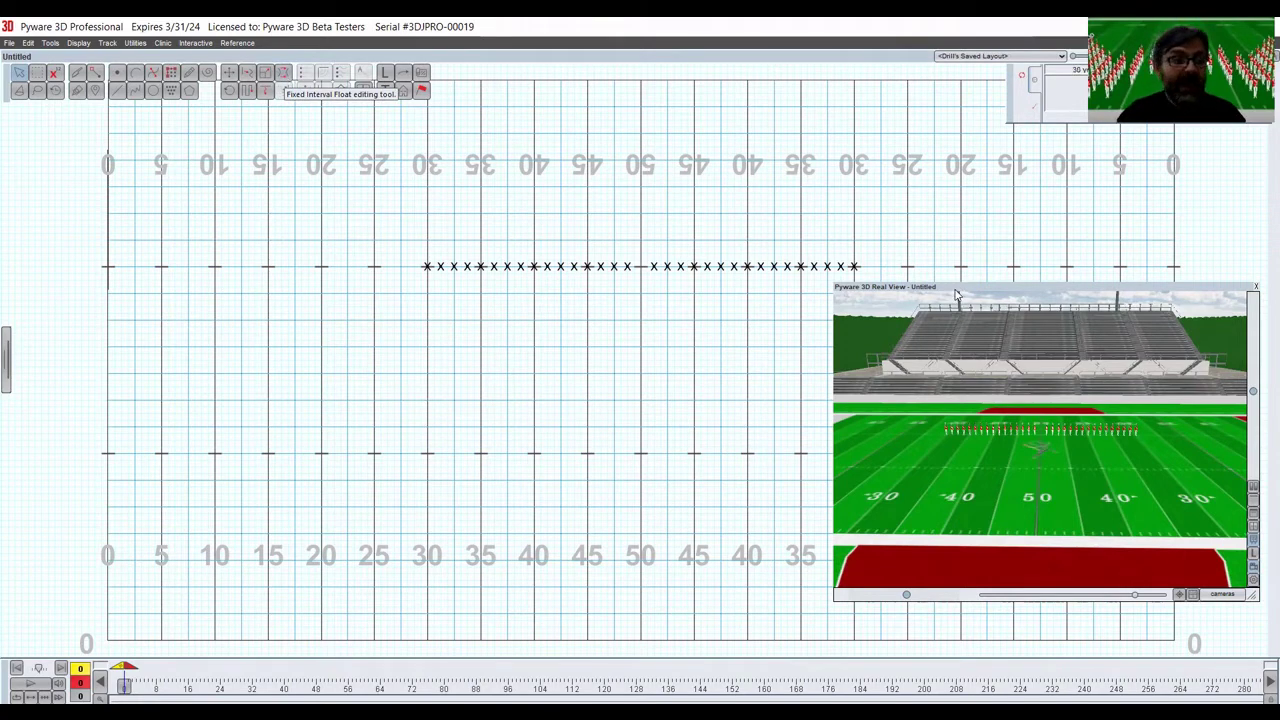
pyautogui.click(6, 360)
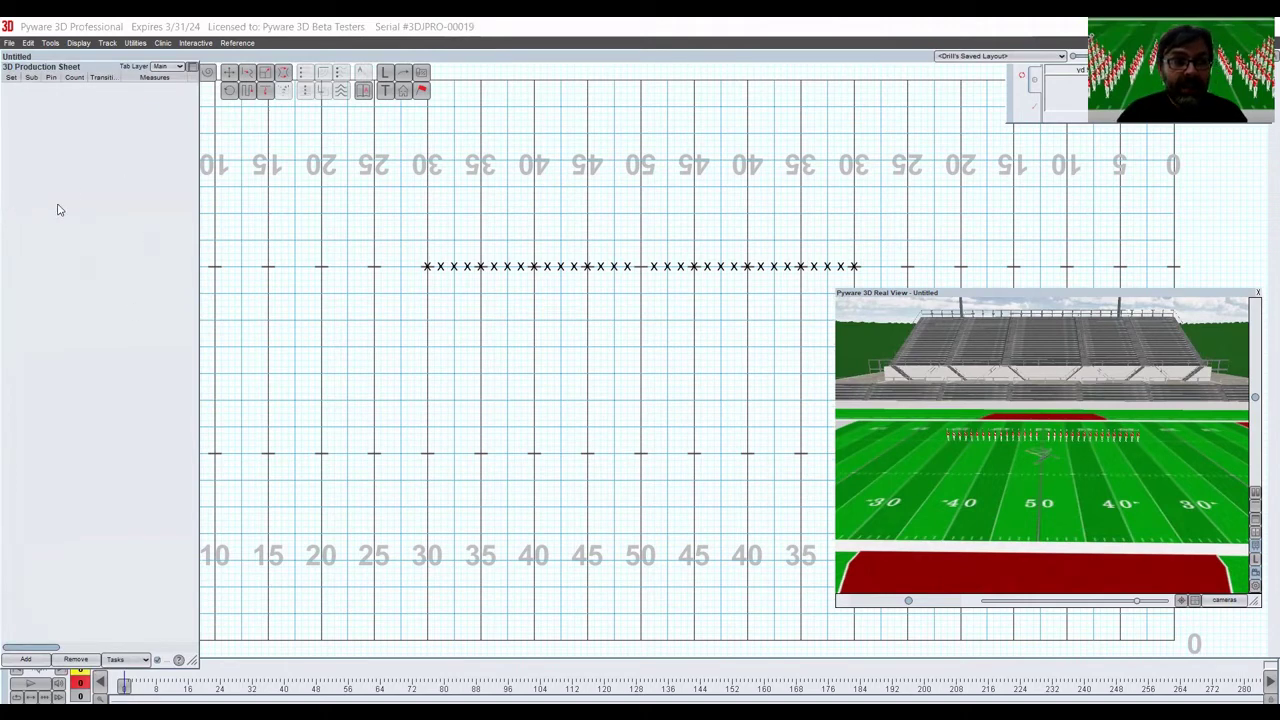
pyautogui.click(134, 43)
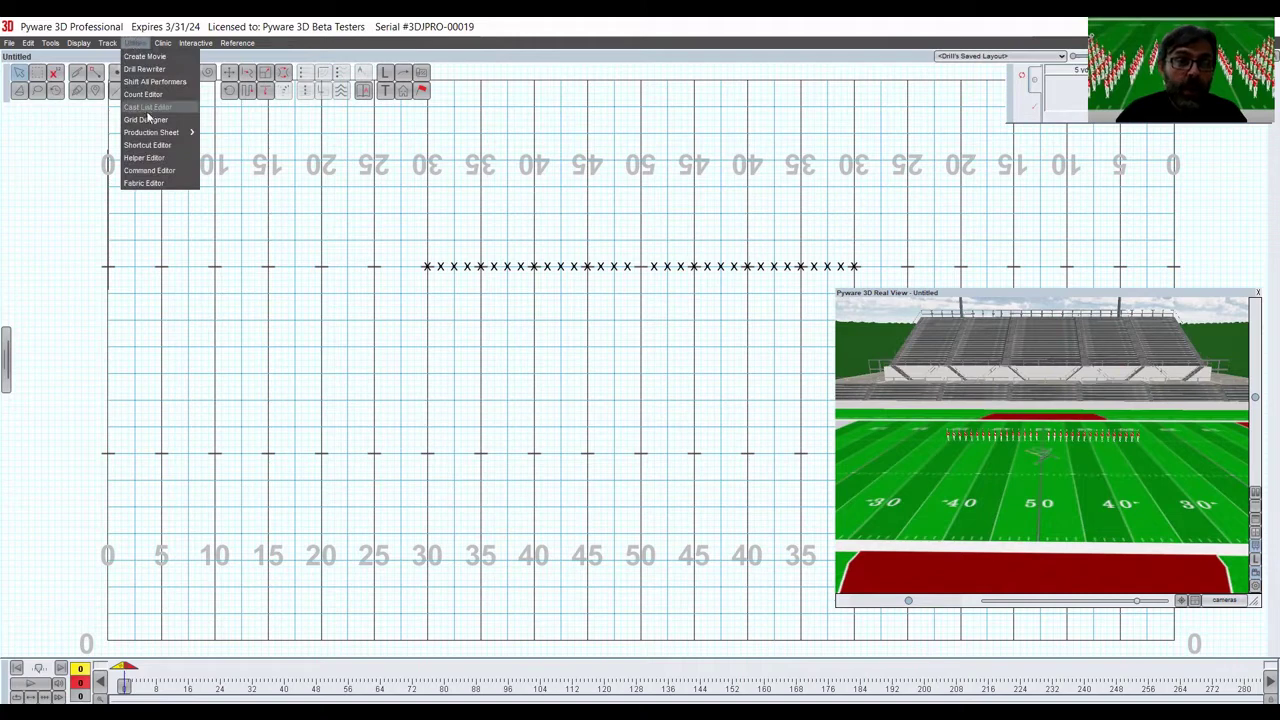
pyautogui.moveTo(160, 132)
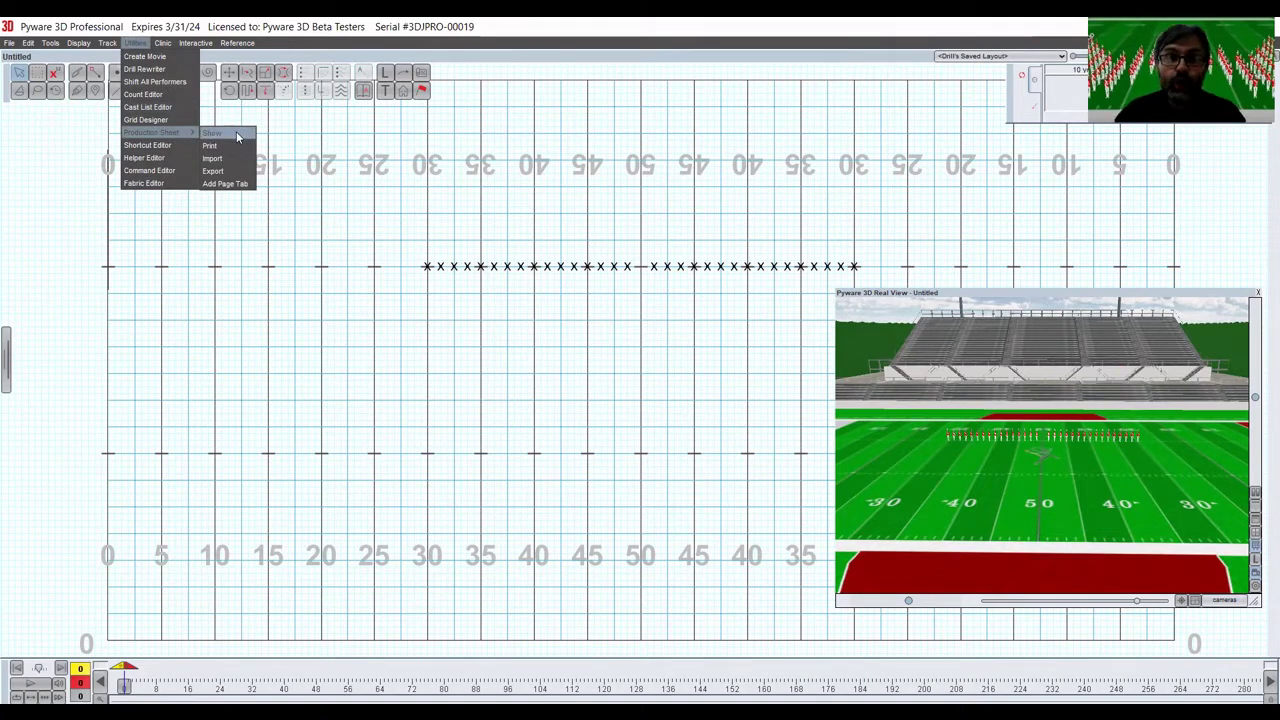
pyautogui.click(237, 134)
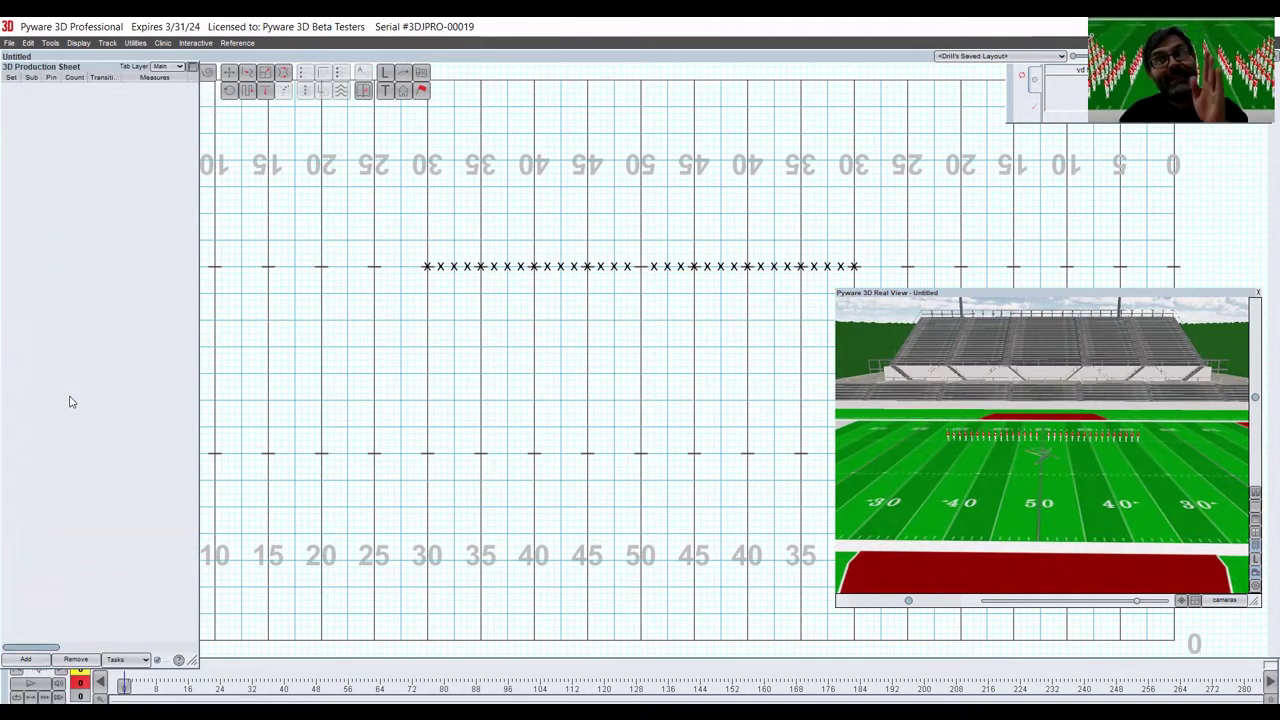
# Step: Add standard page tabs at counts 0 and 8 on the Main layer, keeping the New Page Tab window open
pyautogui.click(26, 663)
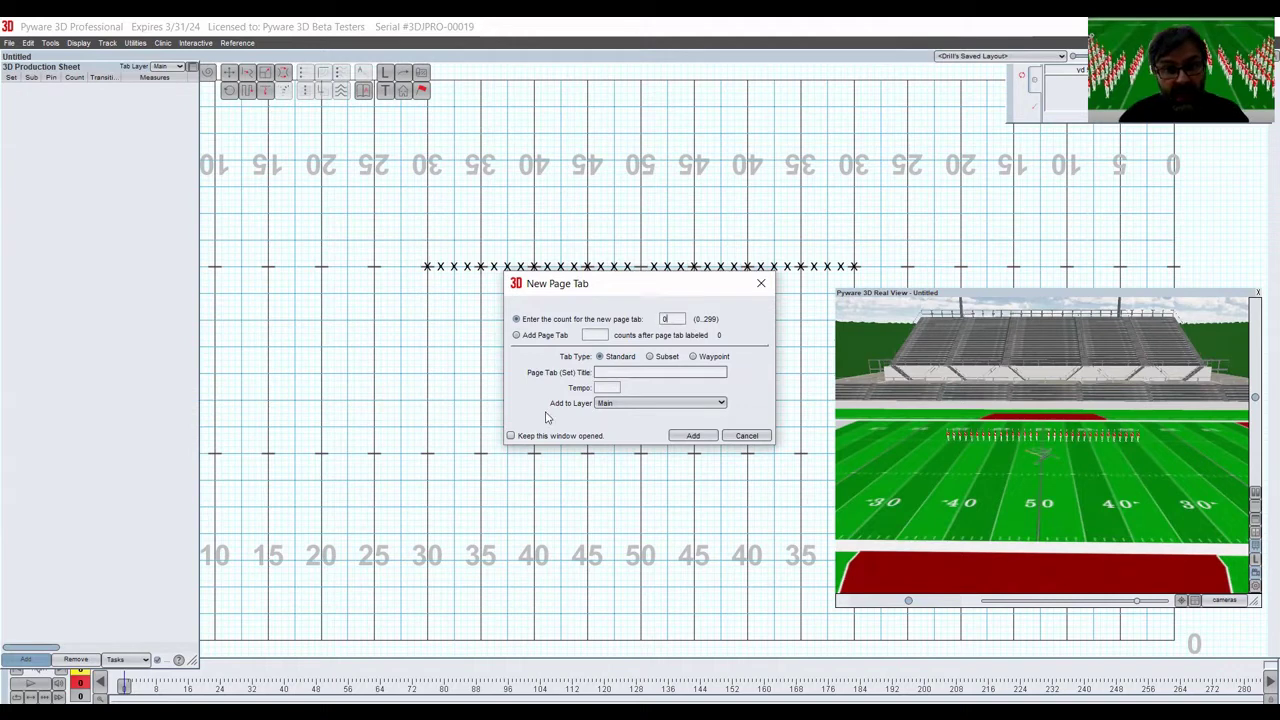
pyautogui.click(511, 436)
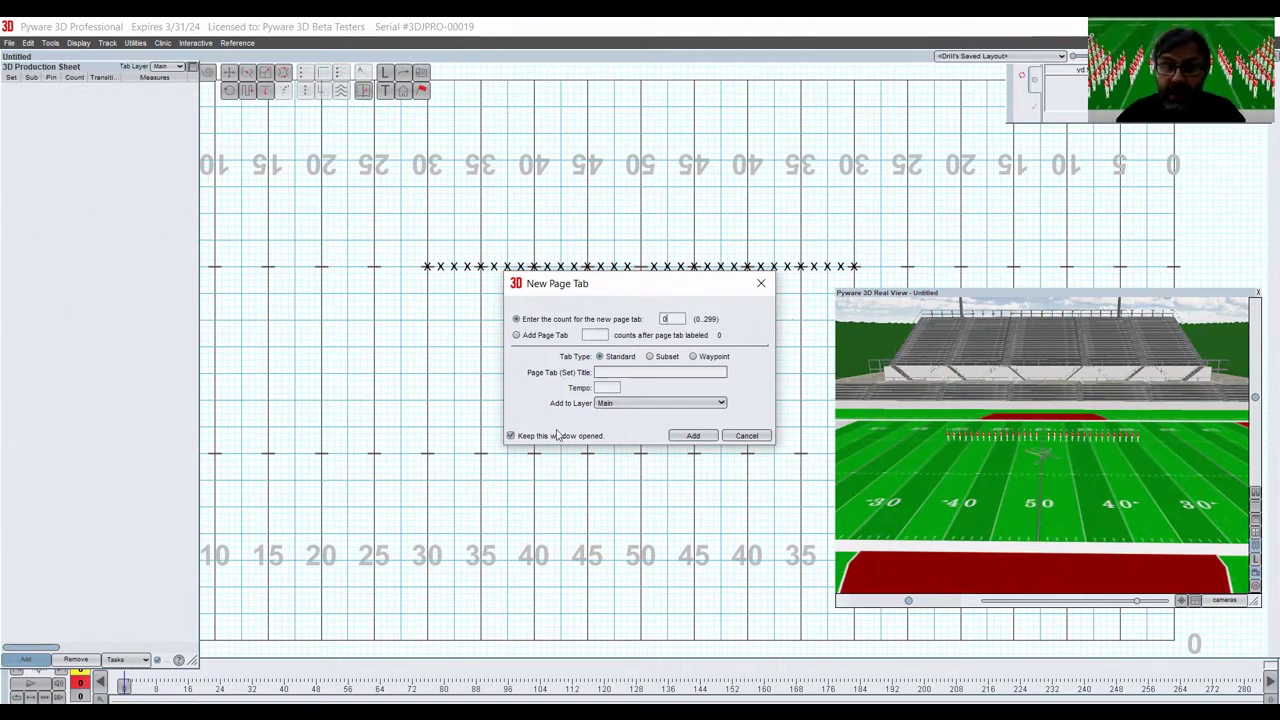
pyautogui.click(688, 436)
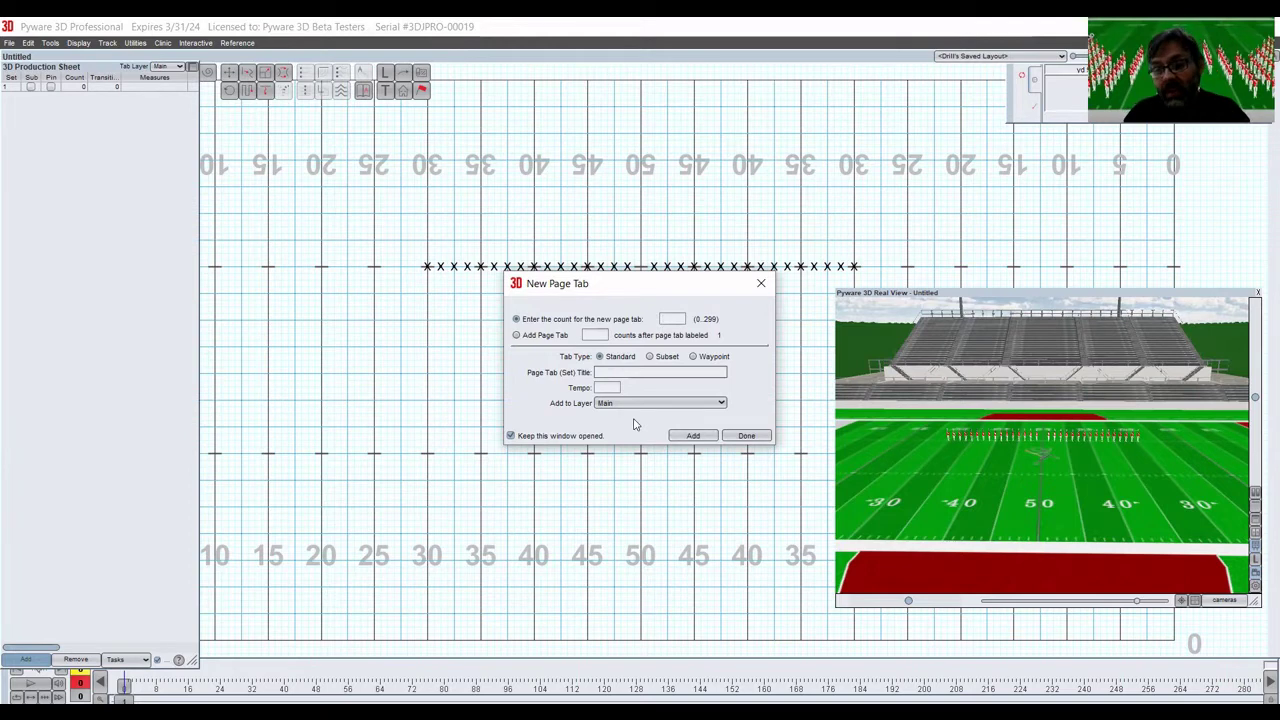
pyautogui.press('Return')
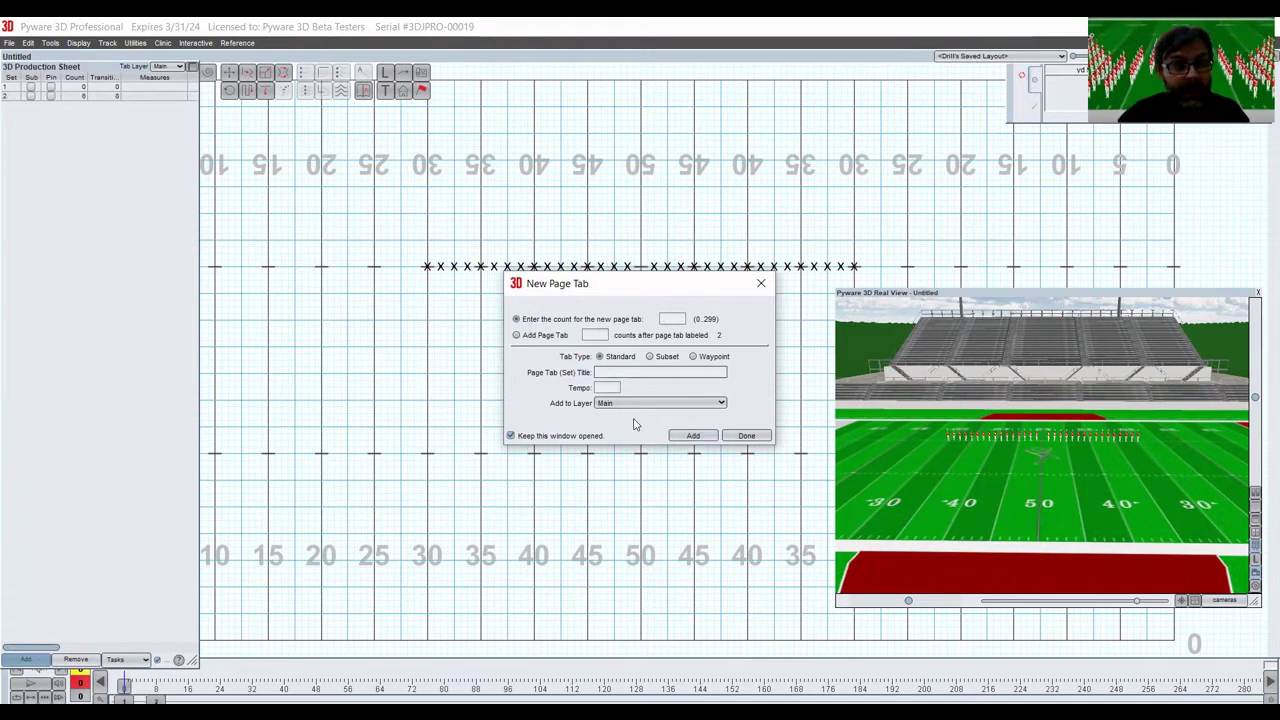
# Step: Add standard page tabs at counts 16 and 24 on the Main layer
pyautogui.write('16')
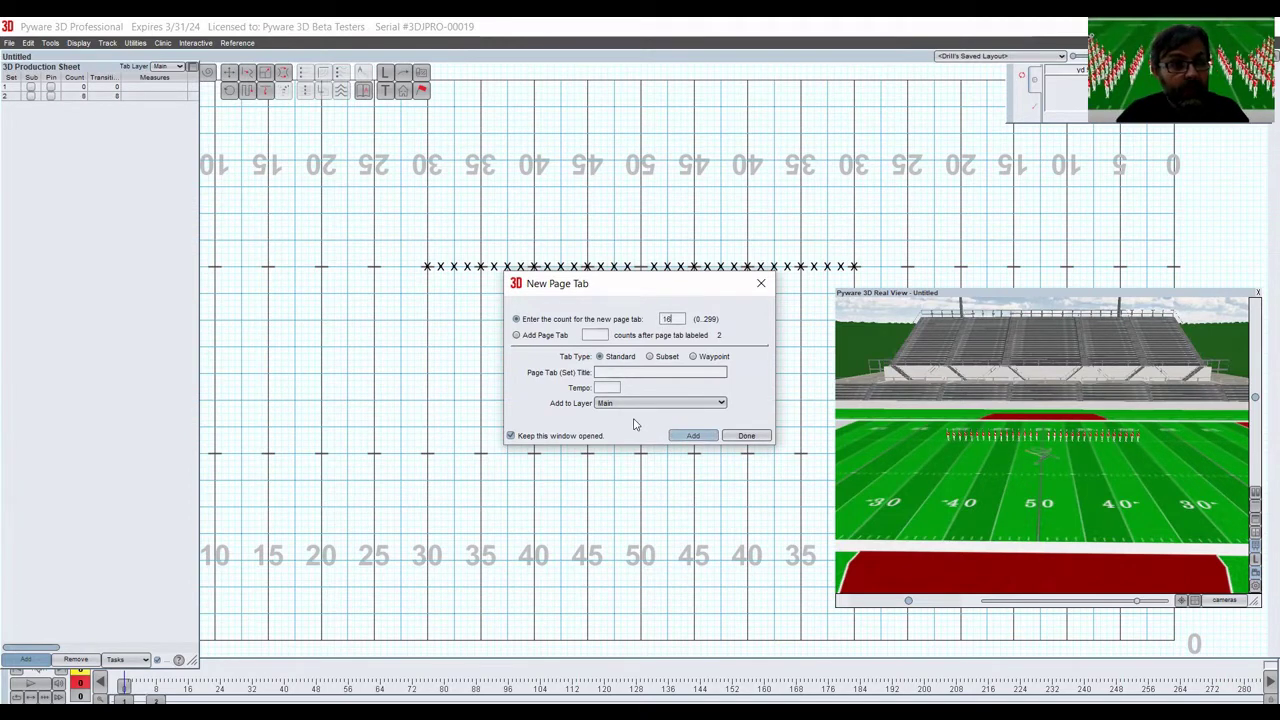
pyautogui.press('Return')
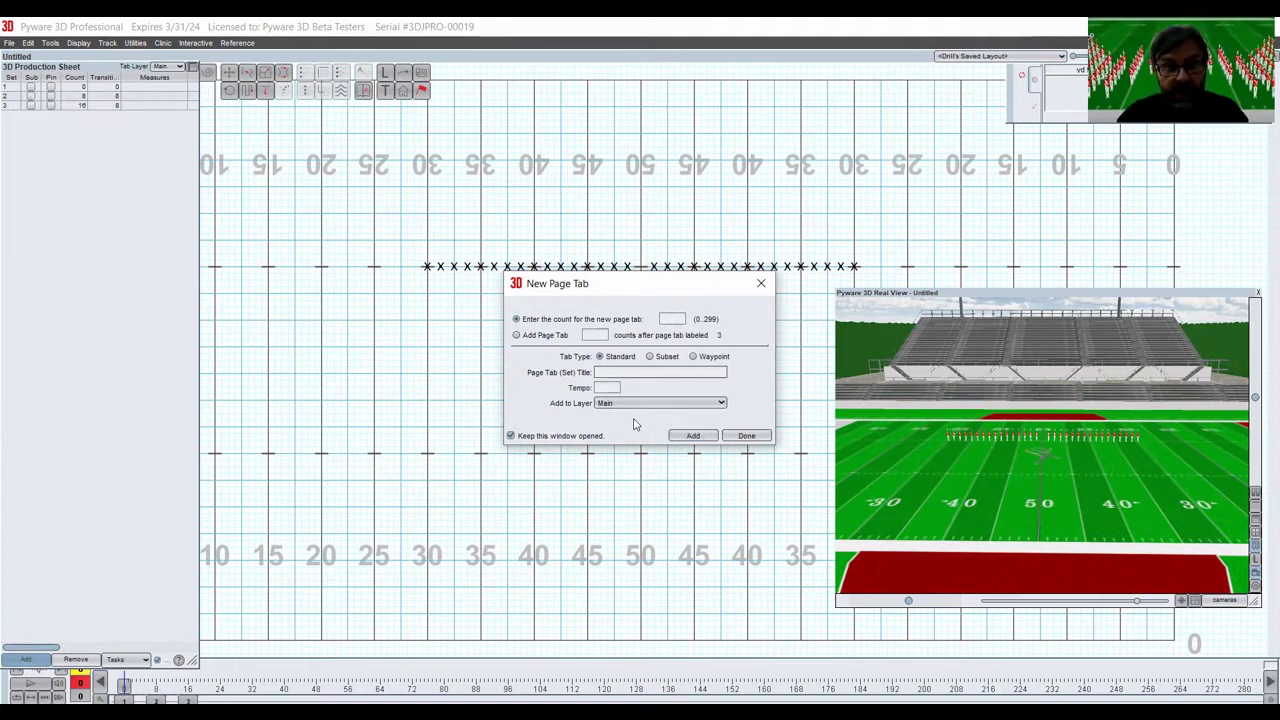
pyautogui.write('24')
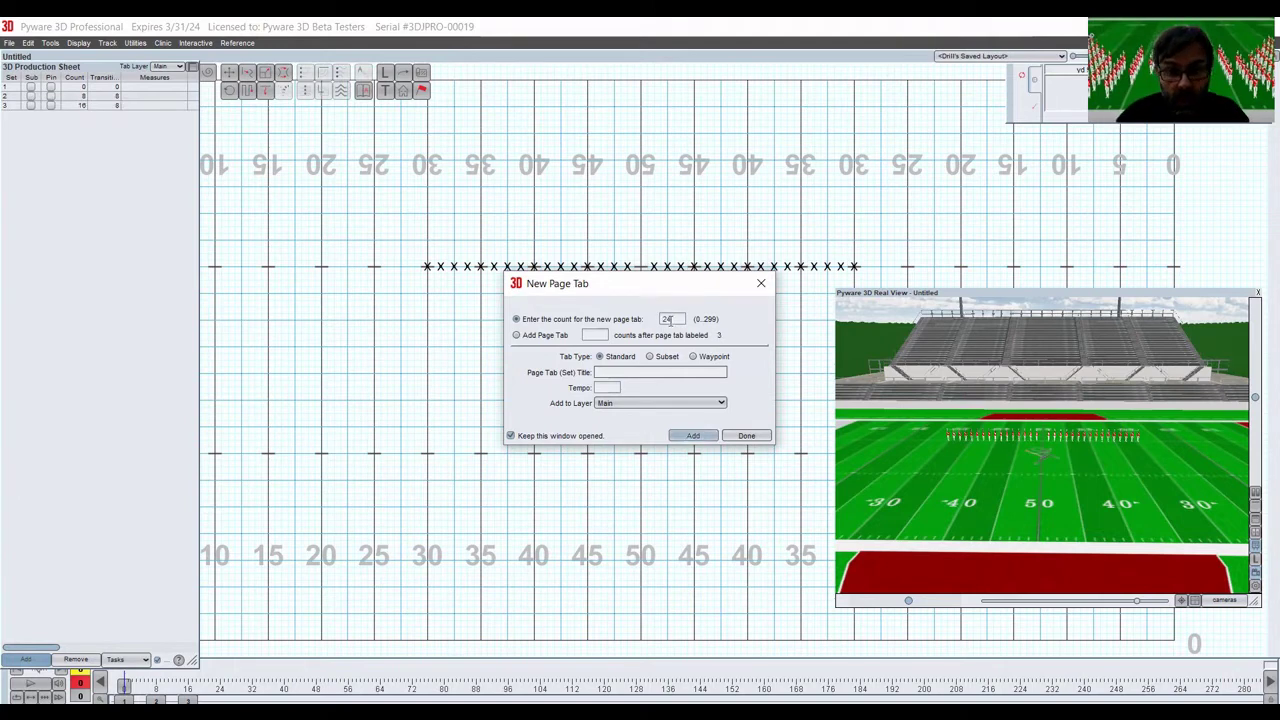
pyautogui.click(694, 437)
# Step: Add a standard page tab at count 40 on the Main layer and finish adding page tabs
pyautogui.write('3')
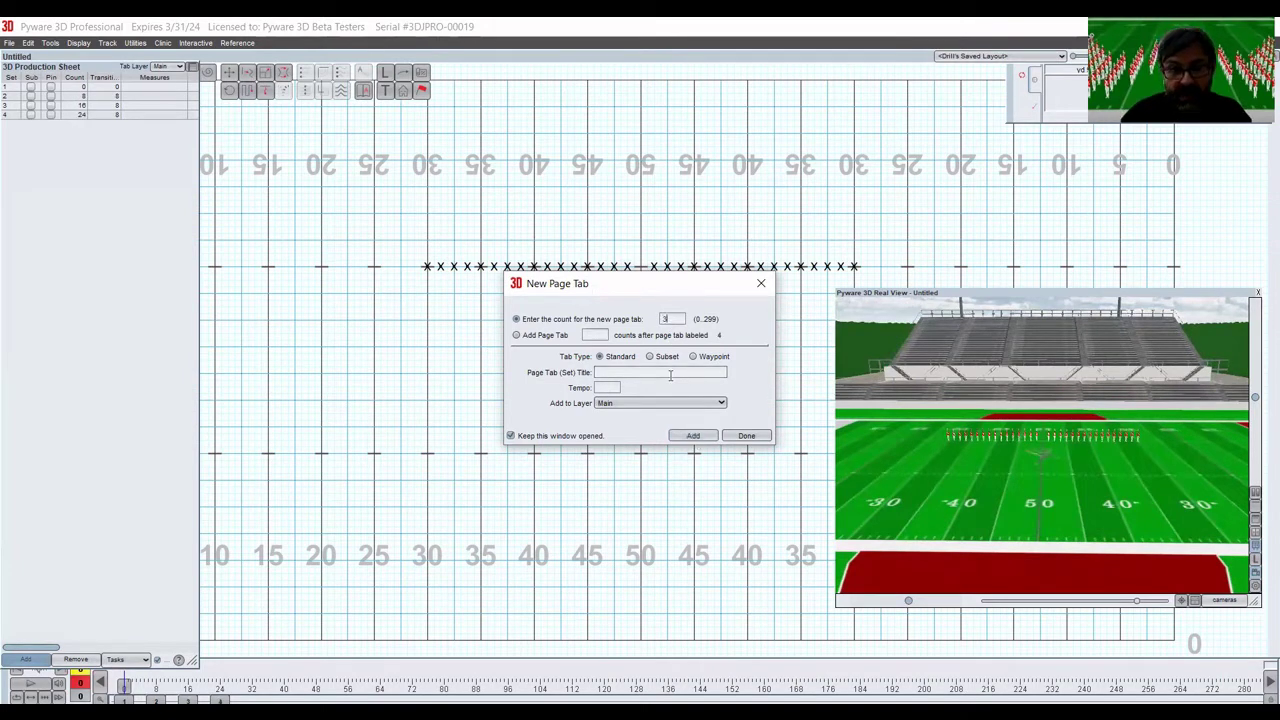
pyautogui.write('2')
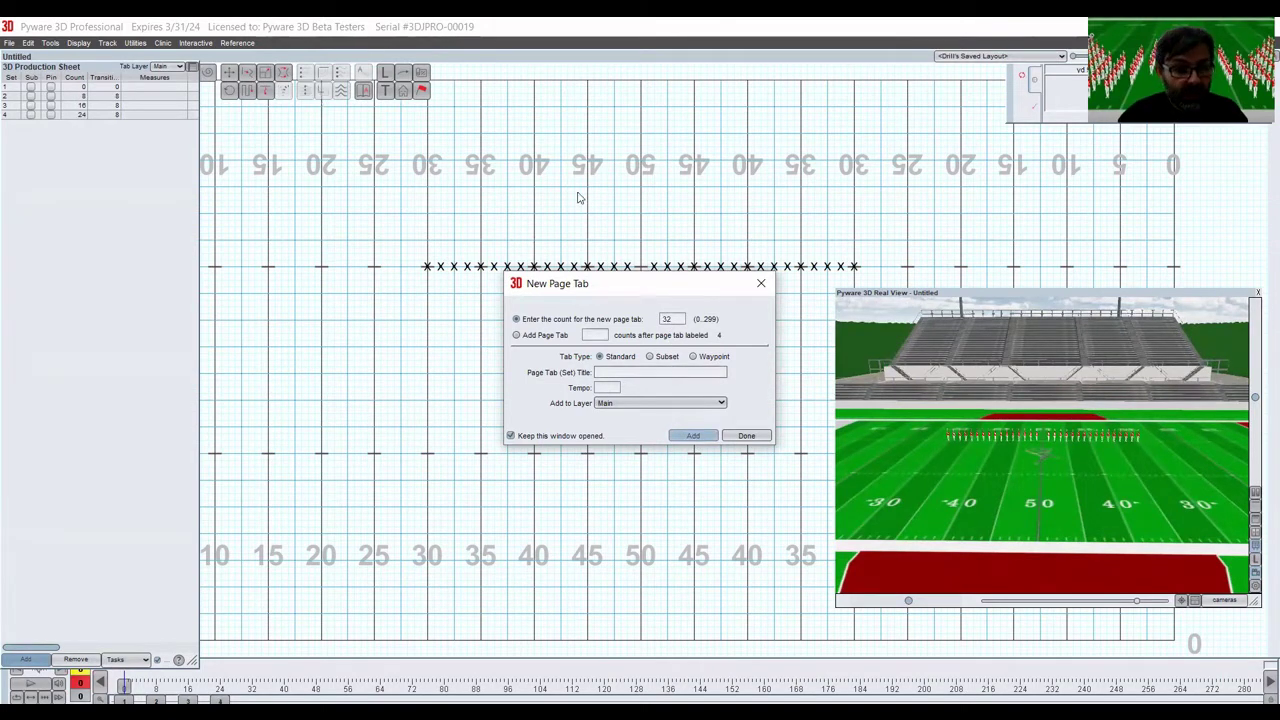
pyautogui.press('Return')
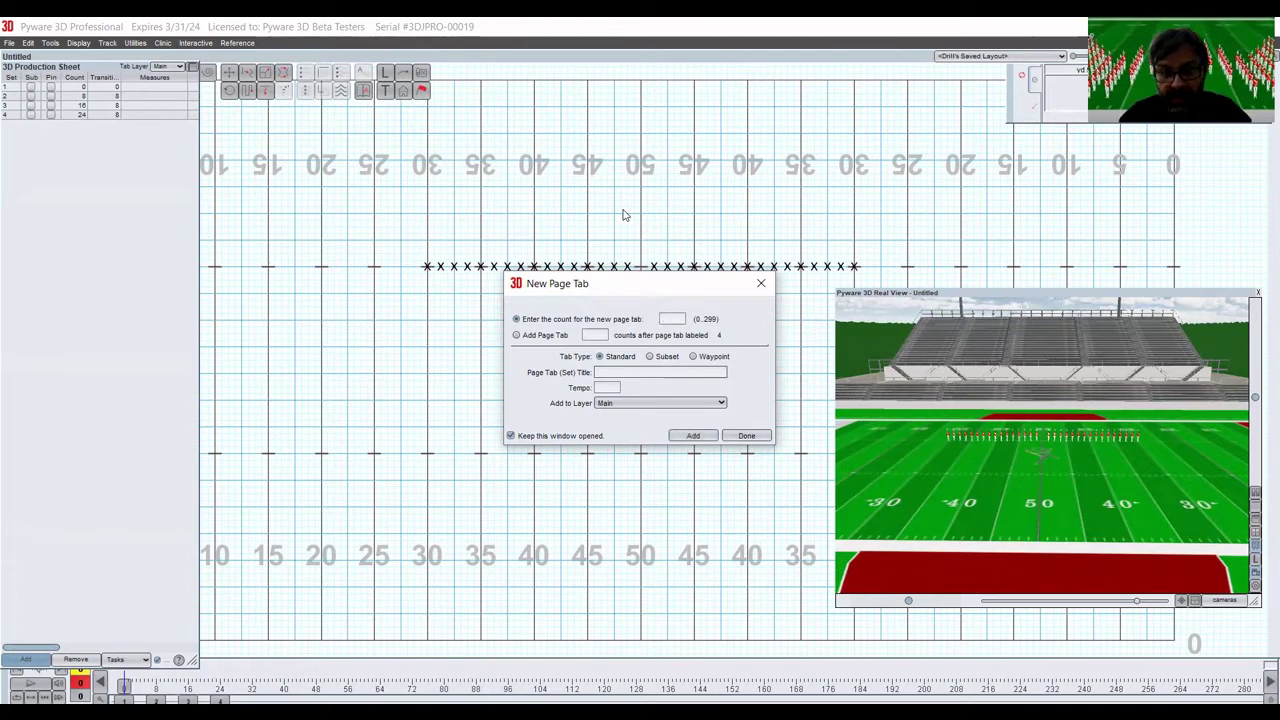
pyautogui.write('40')
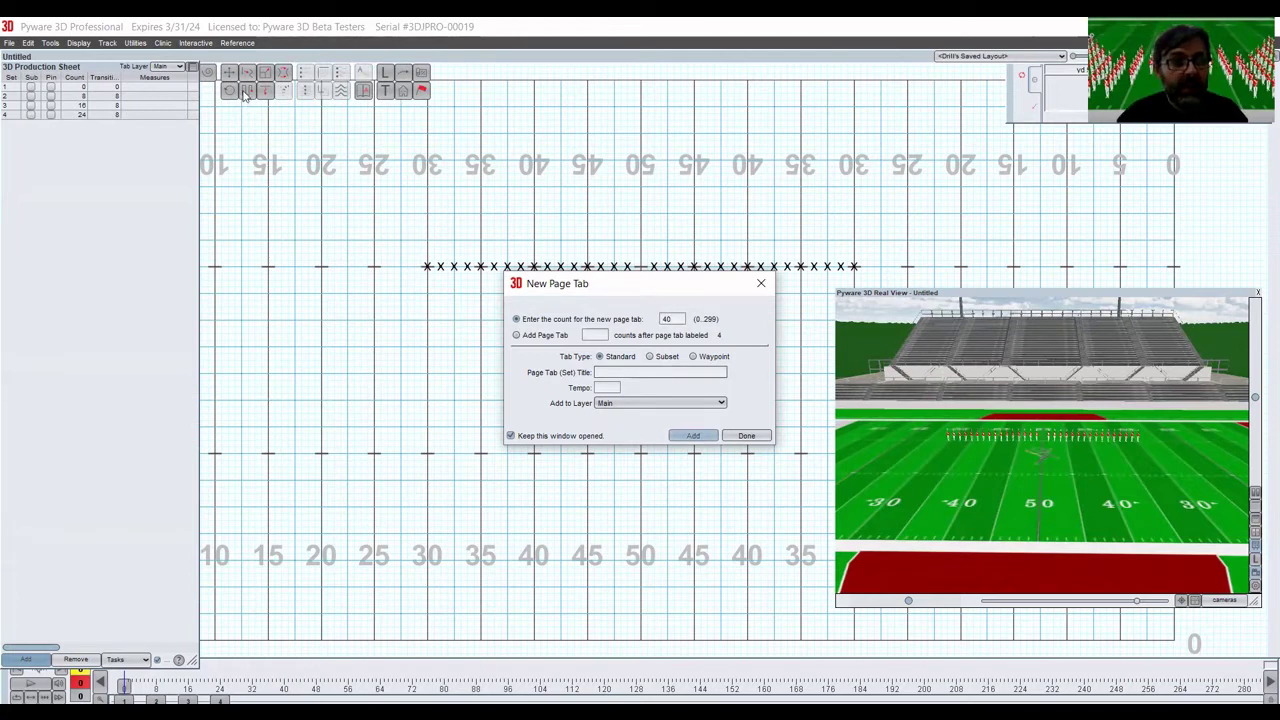
pyautogui.click(696, 437)
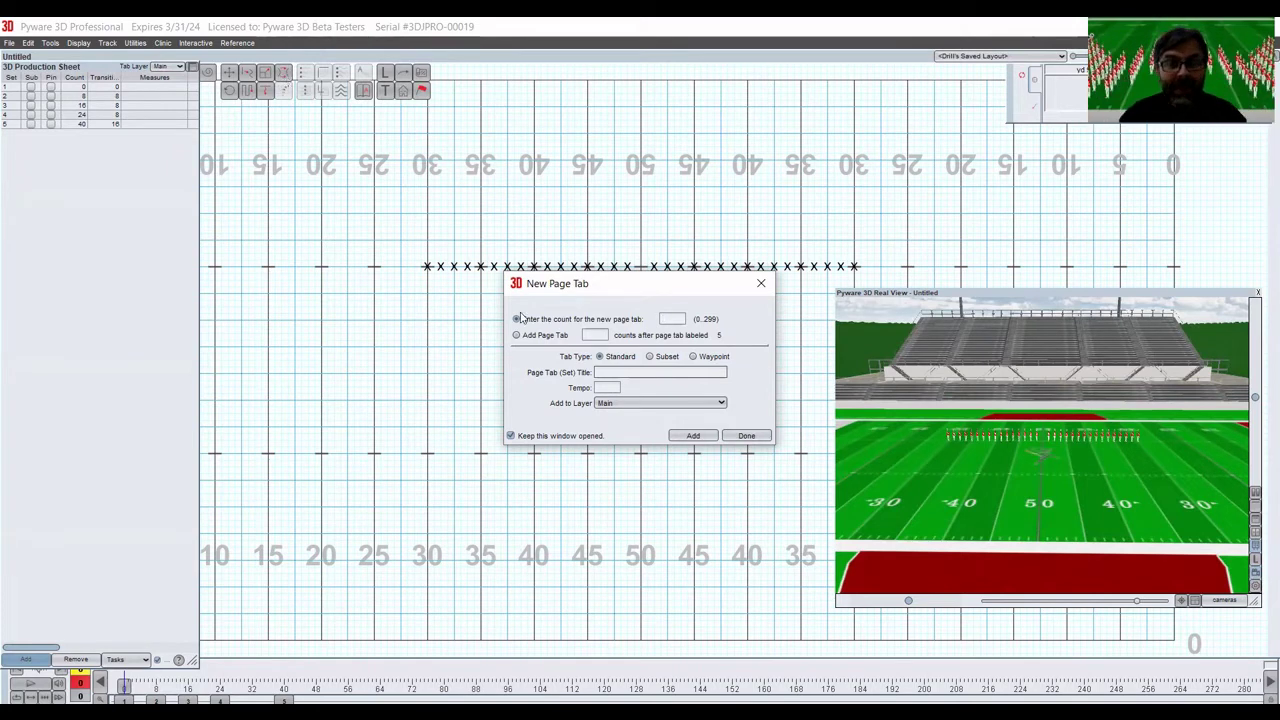
pyautogui.click(751, 442)
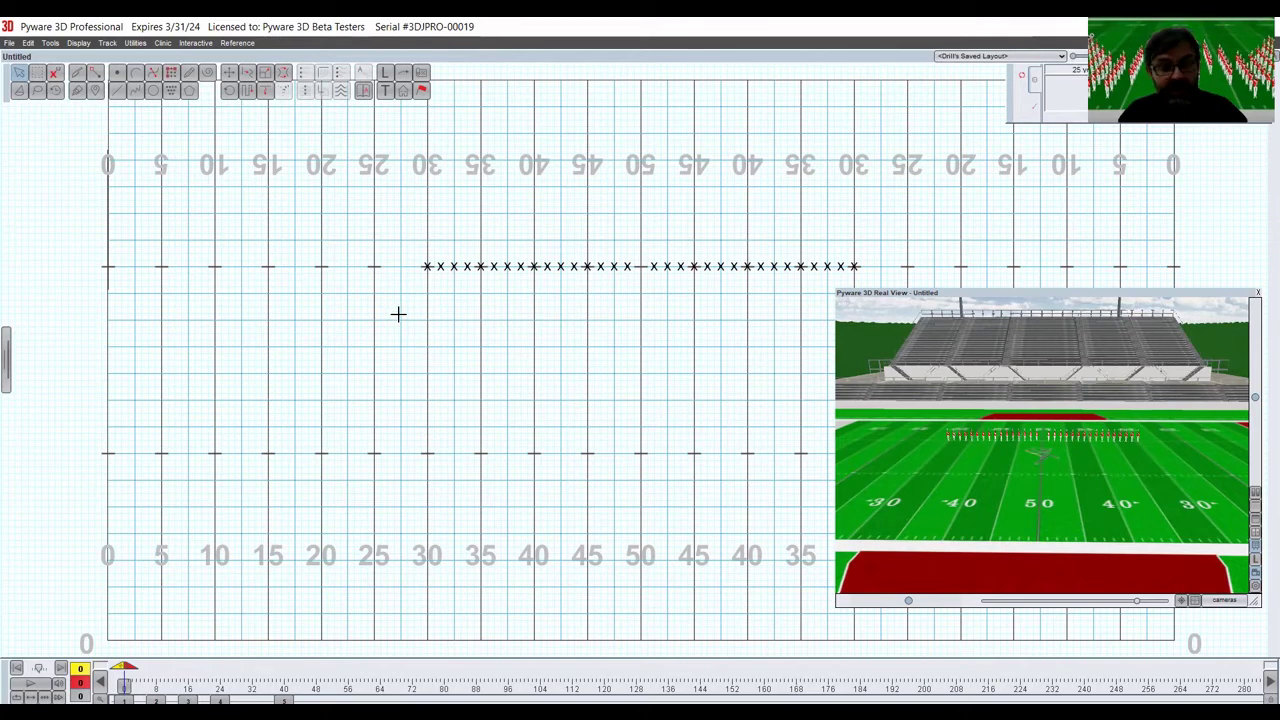
# Step: Split the two lines of performers at count 0 into eight groups of four with the Knife tool
pyautogui.hotkey('ctrl', 'a')
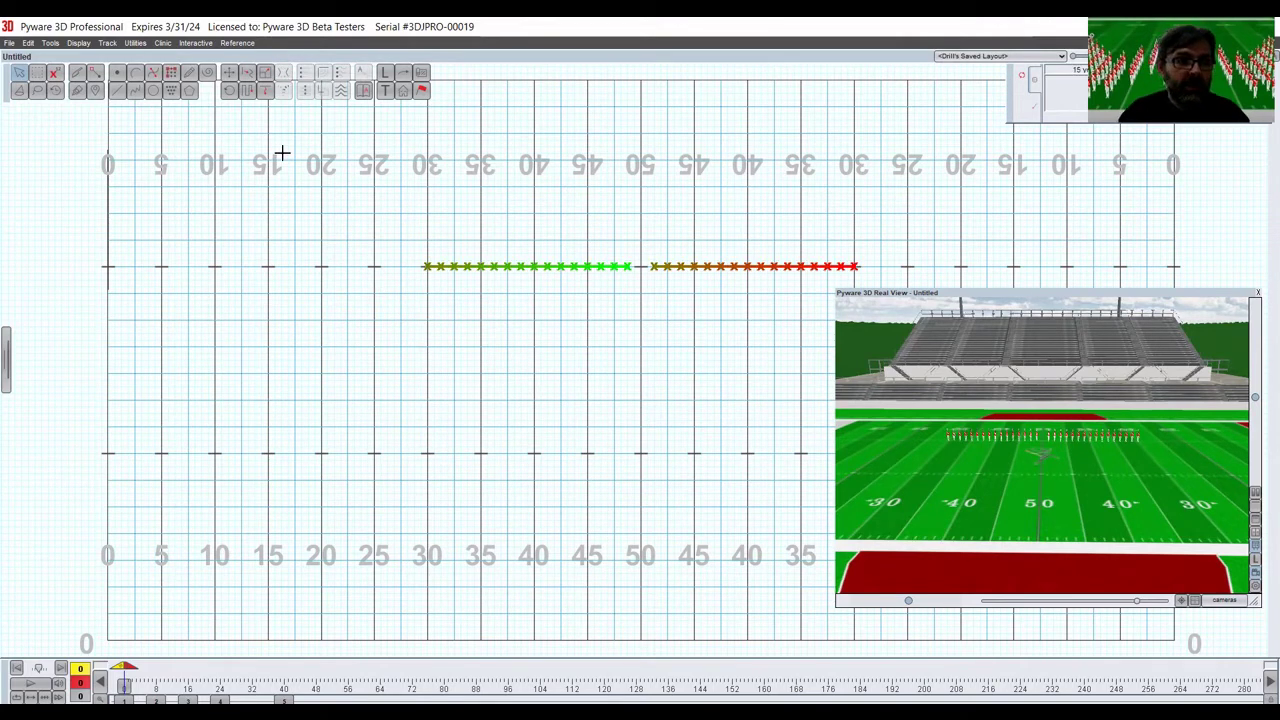
pyautogui.click(79, 76)
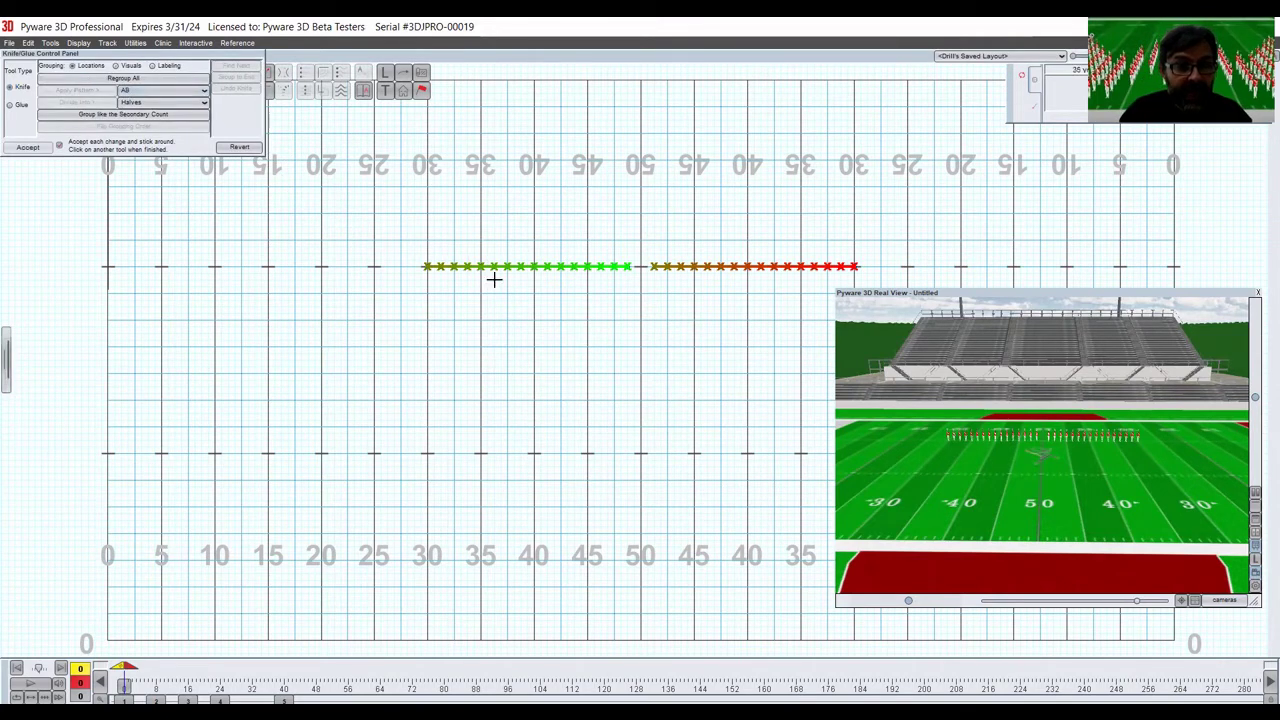
pyautogui.click(578, 266)
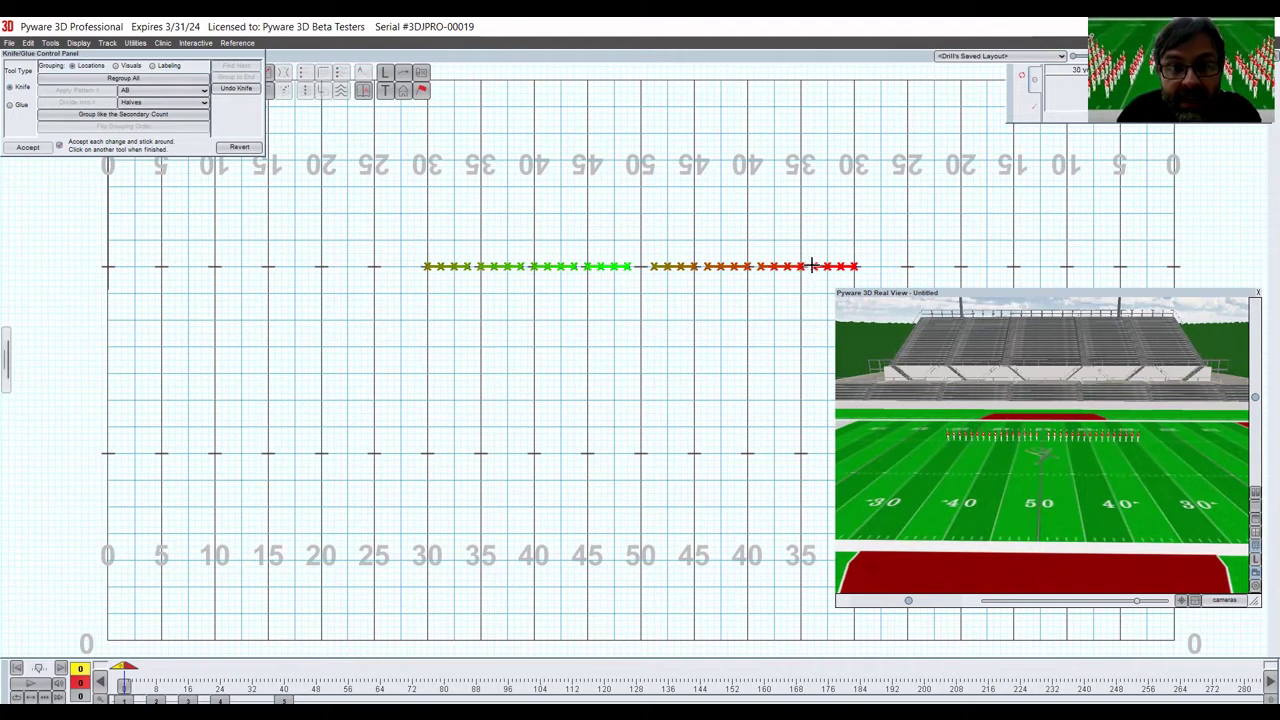
pyautogui.click(15, 105)
pyautogui.click(17, 87)
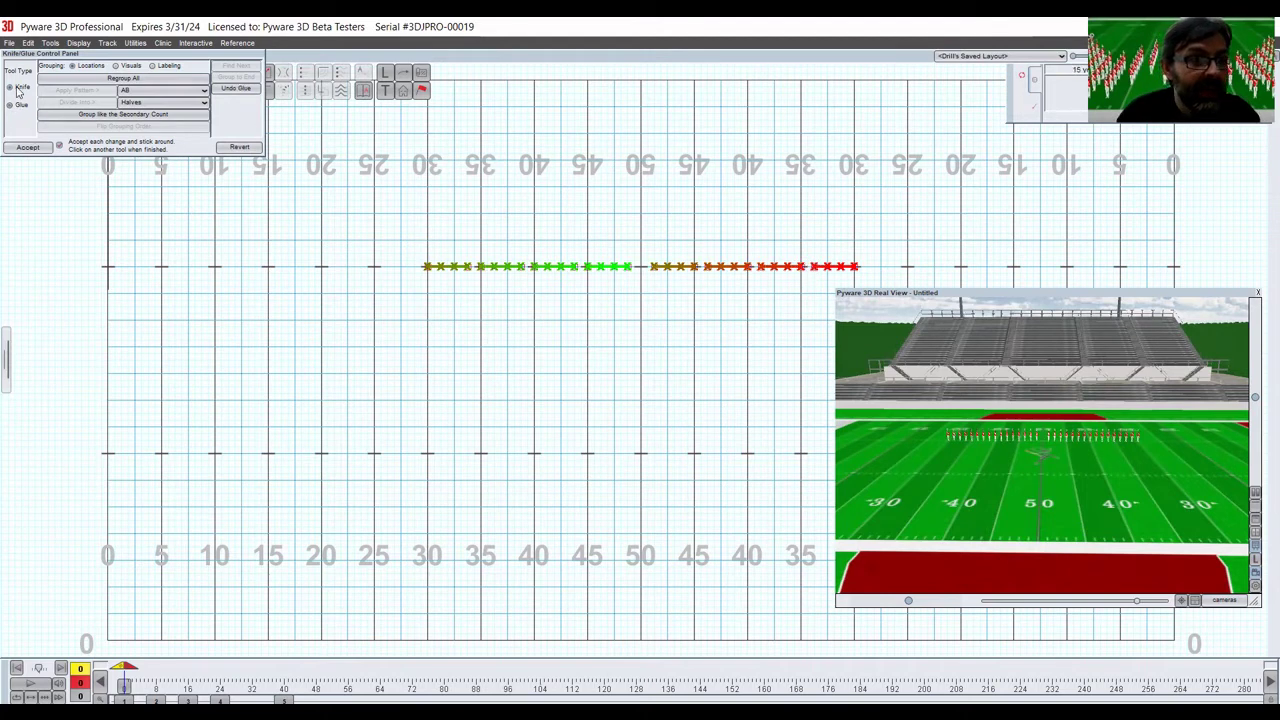
pyautogui.click(369, 173)
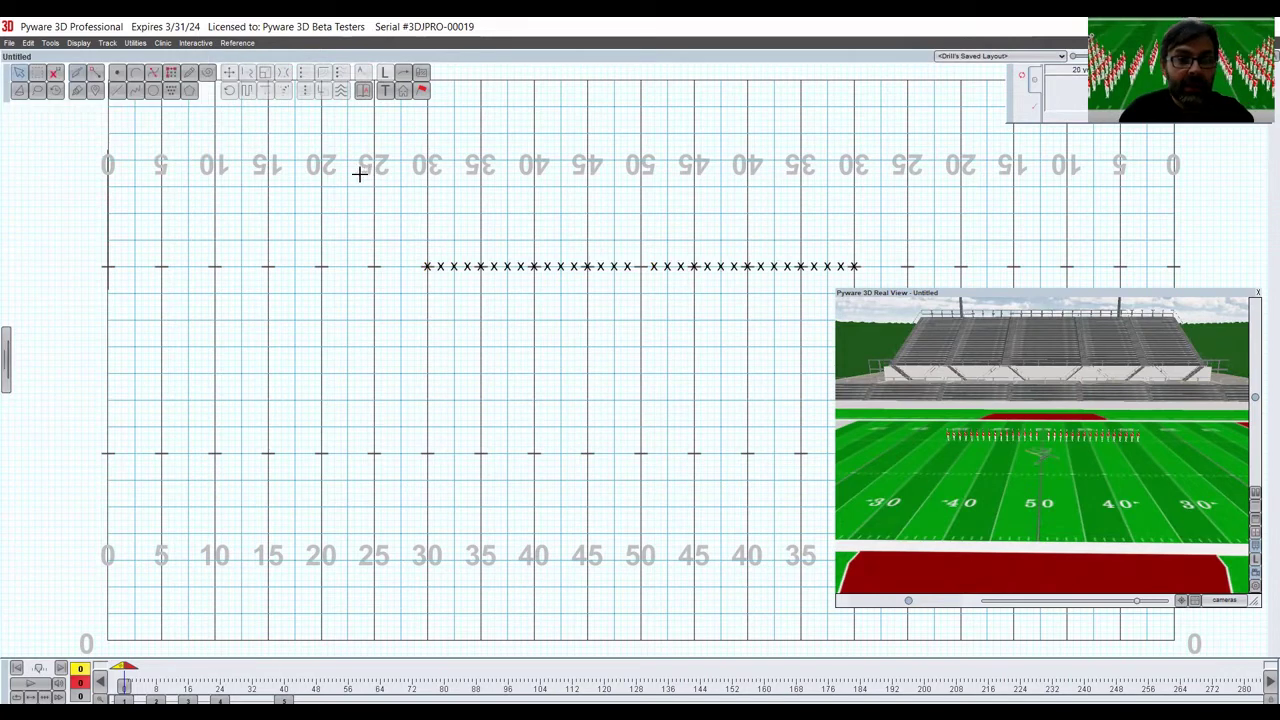
pyautogui.hotkey('ctrl', 'a')
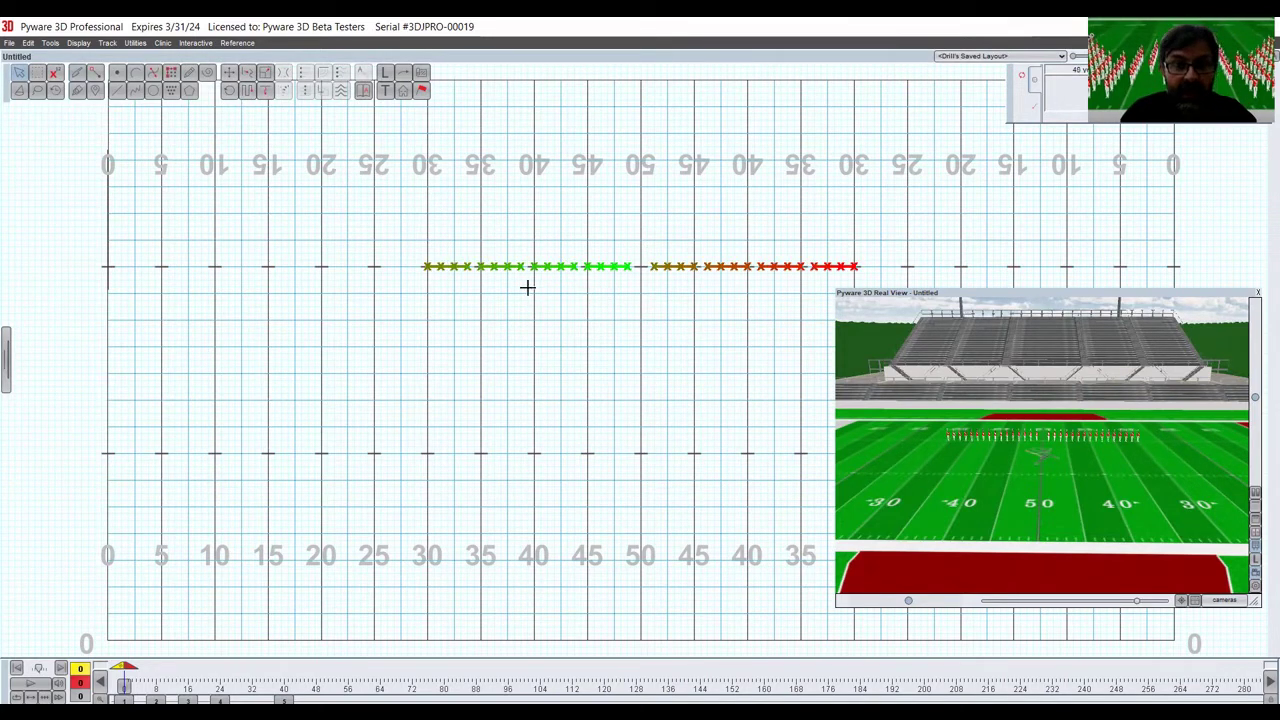
pyautogui.click(587, 207)
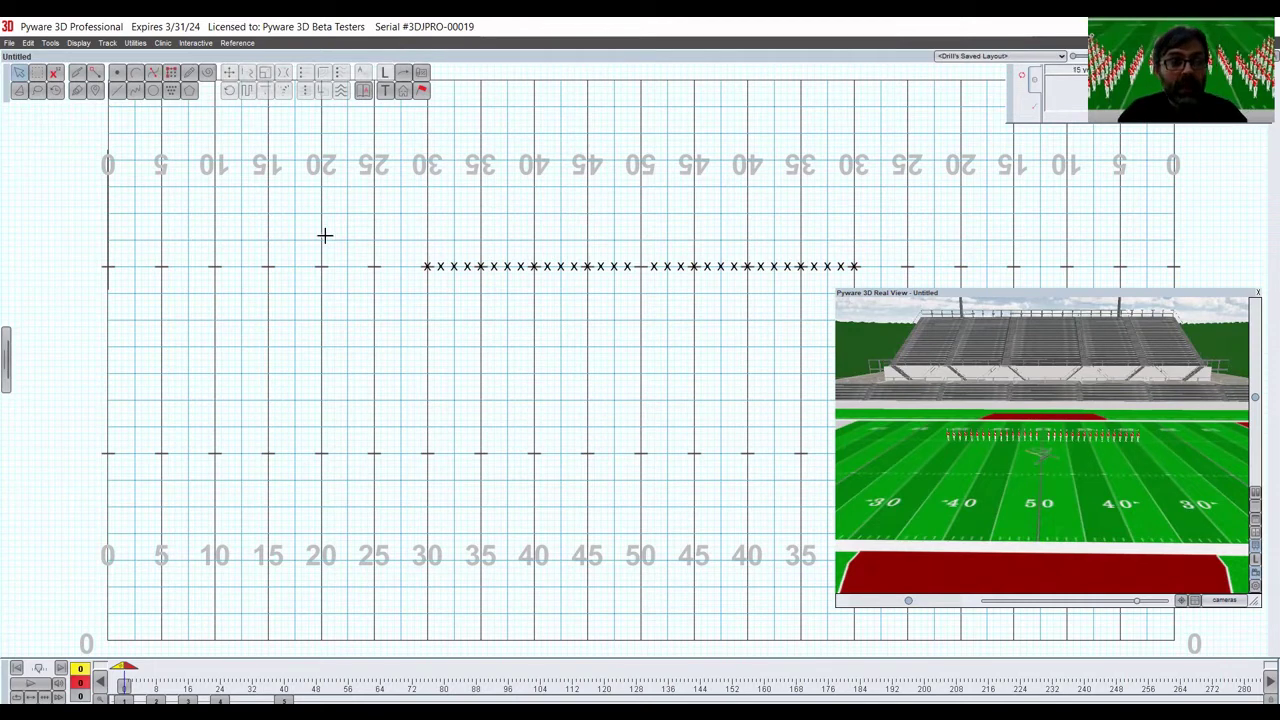
pyautogui.moveTo(407, 237); pyautogui.dragTo(636, 294)
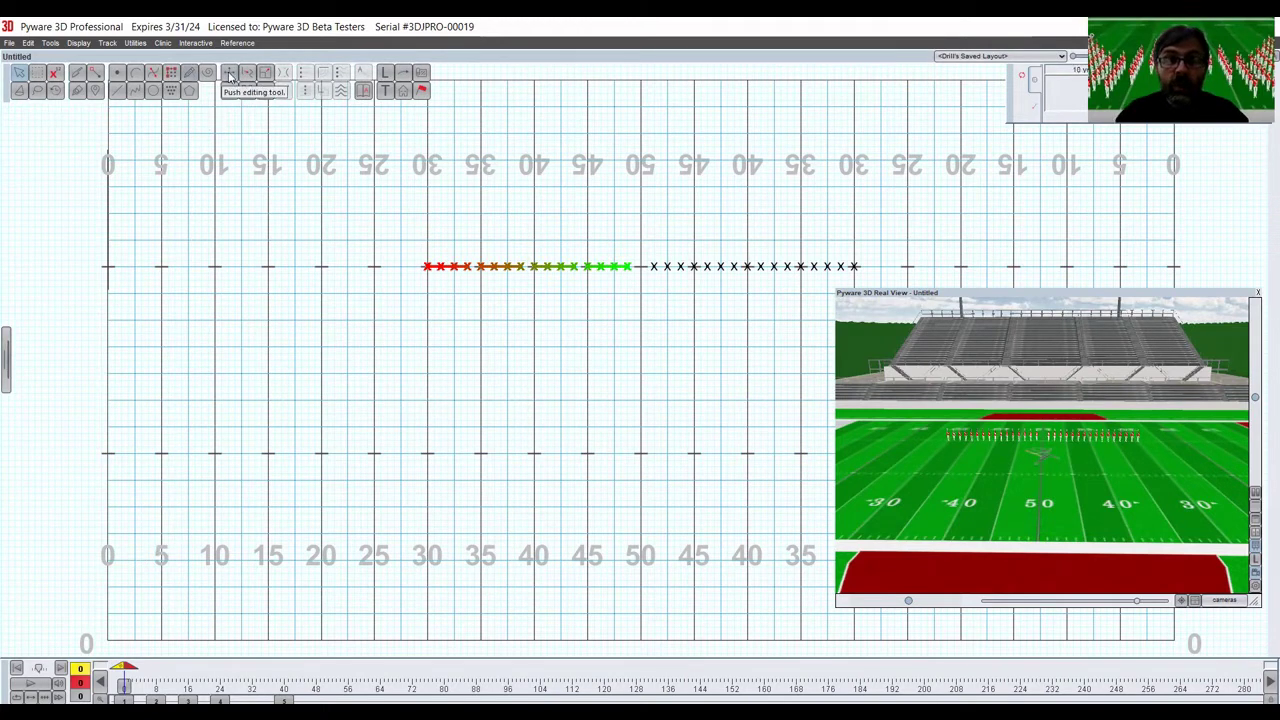
pyautogui.click(230, 77)
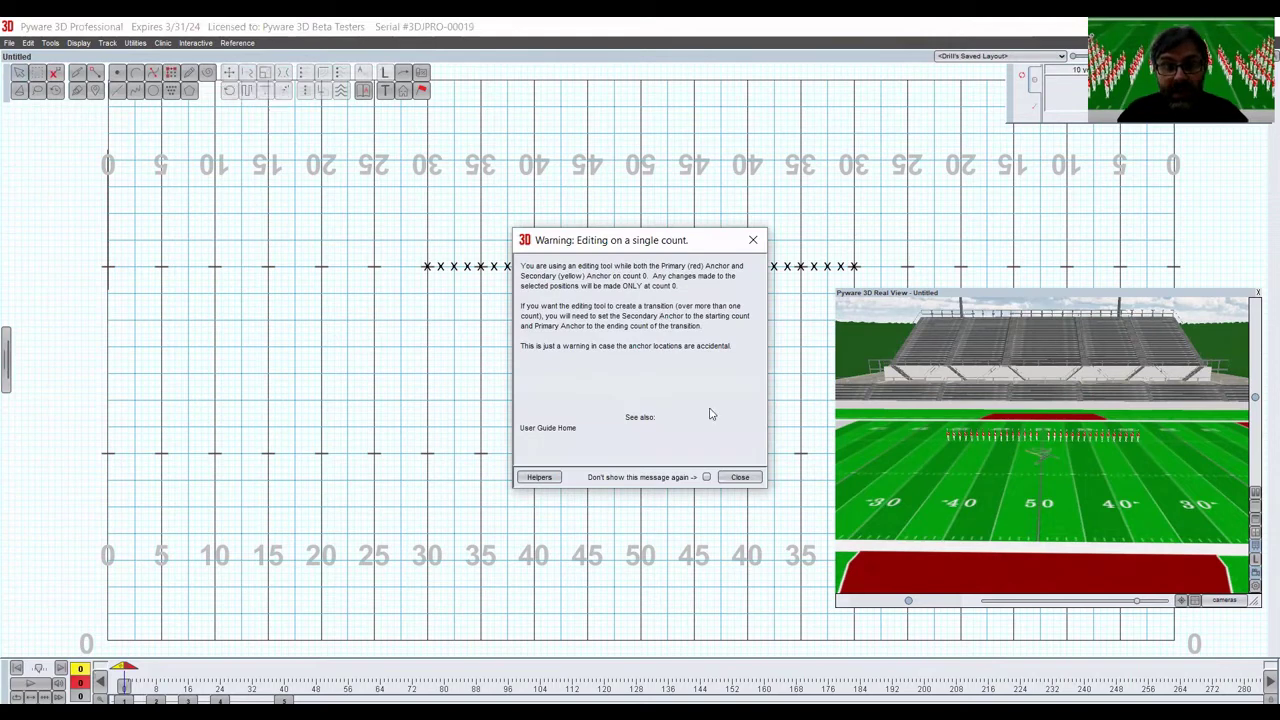
pyautogui.click(740, 477)
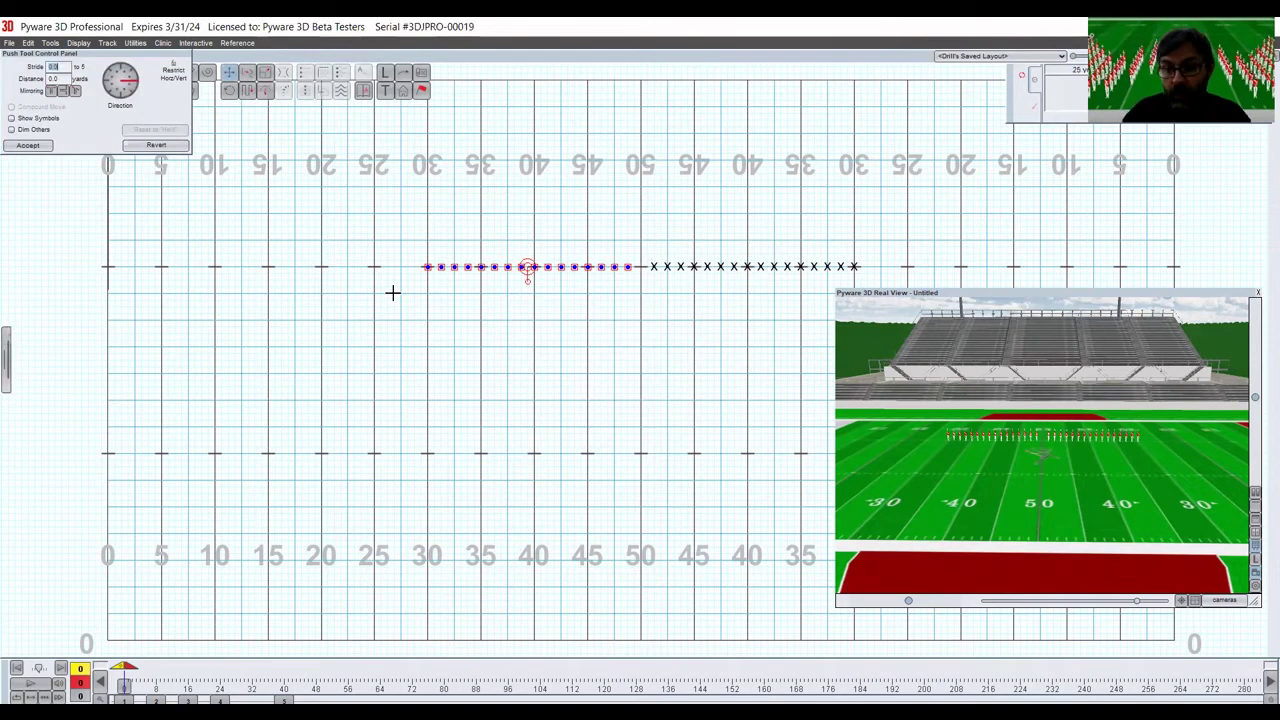
pyautogui.press('Right')
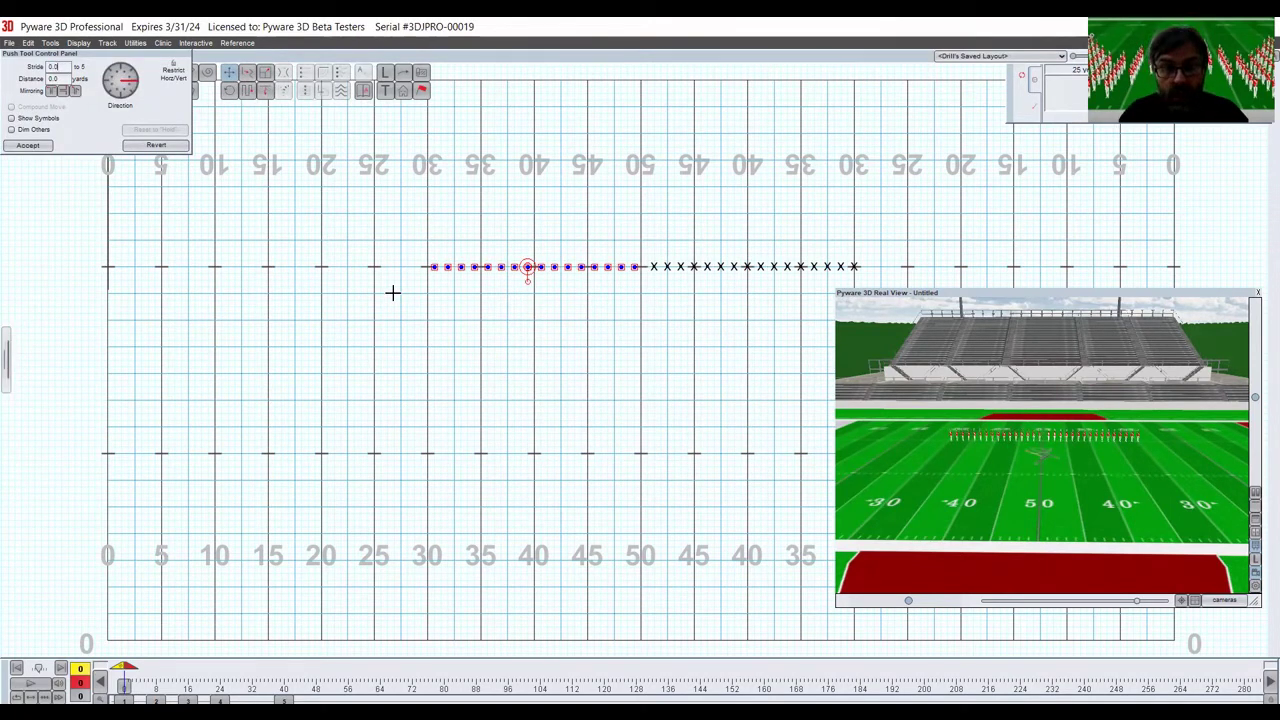
pyautogui.press('Left')
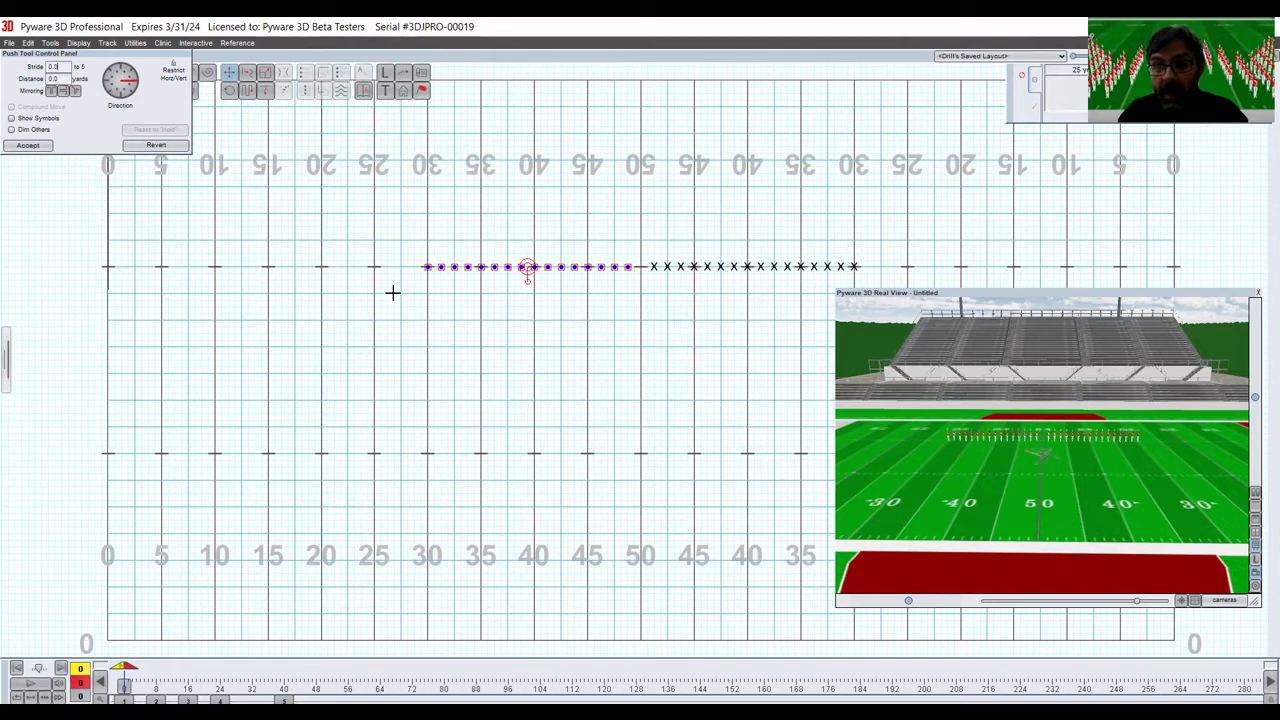
pyautogui.press('Left')
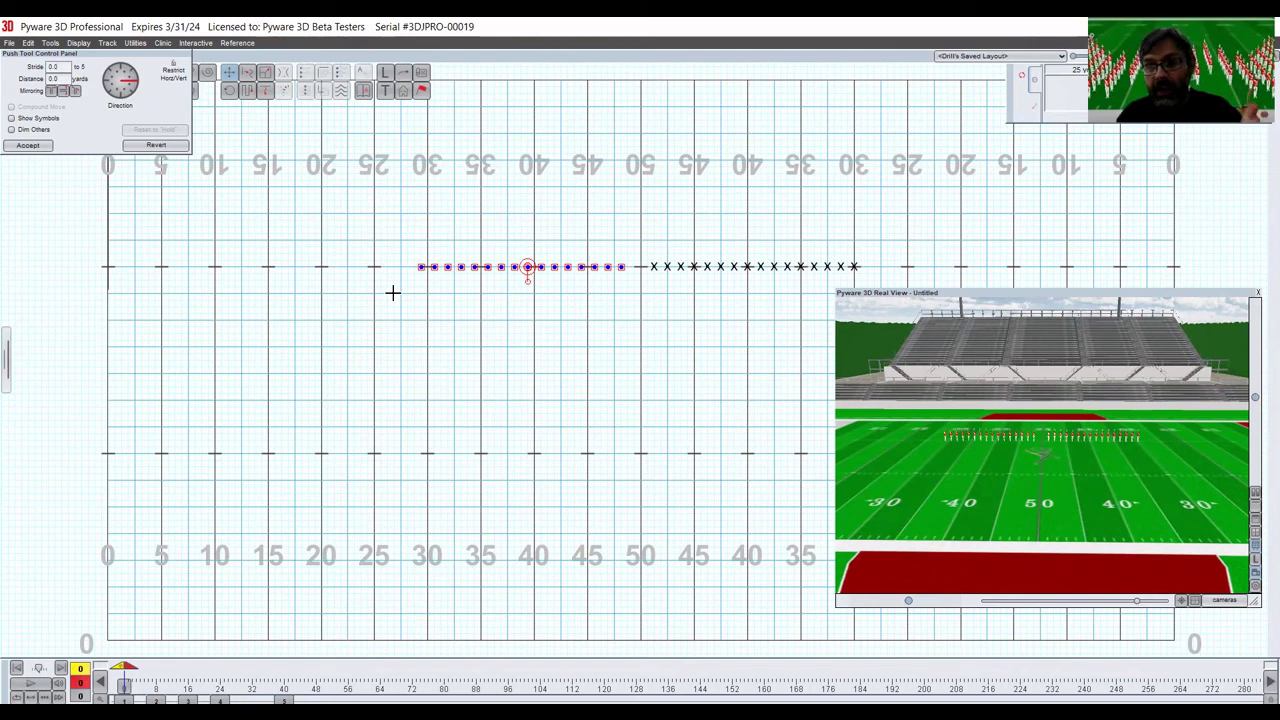
pyautogui.press('Escape')
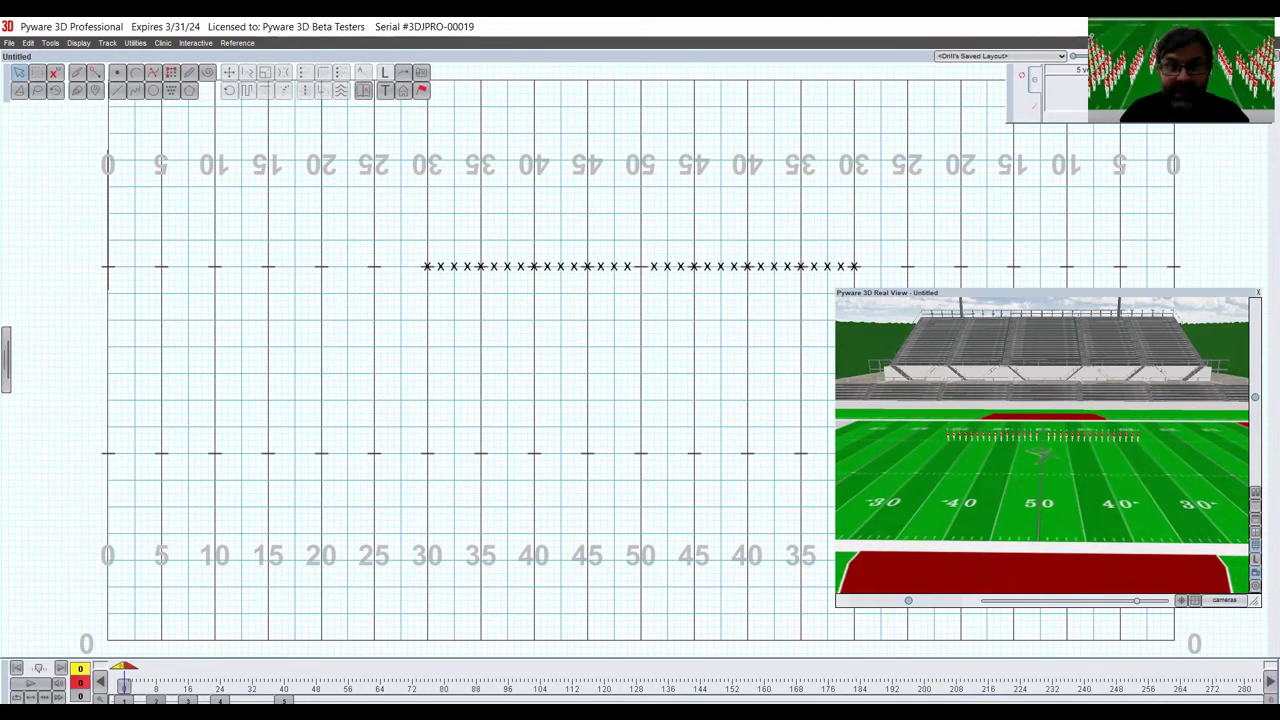
# Step: Set the editing anchors to span counts 0 to 8 and stop the Page Tab Options message from showing again
pyautogui.click(157, 701)
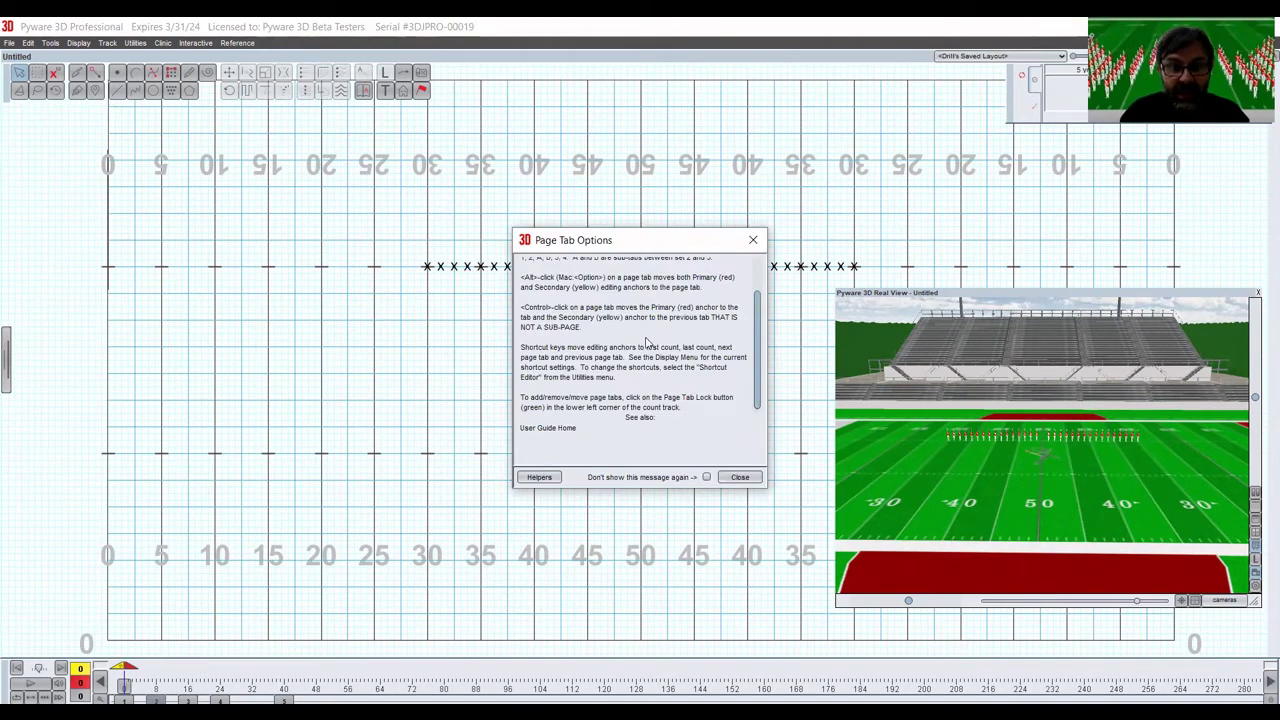
pyautogui.scroll(2, 646, 342)
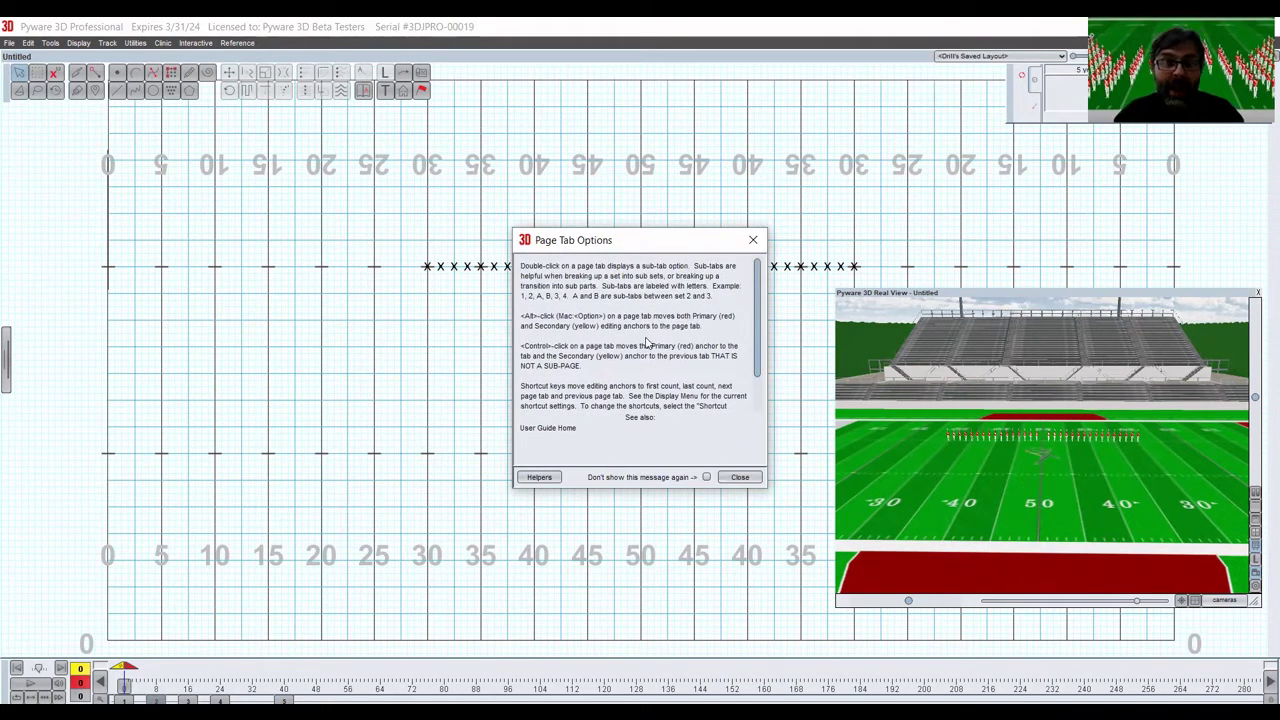
pyautogui.click(706, 477)
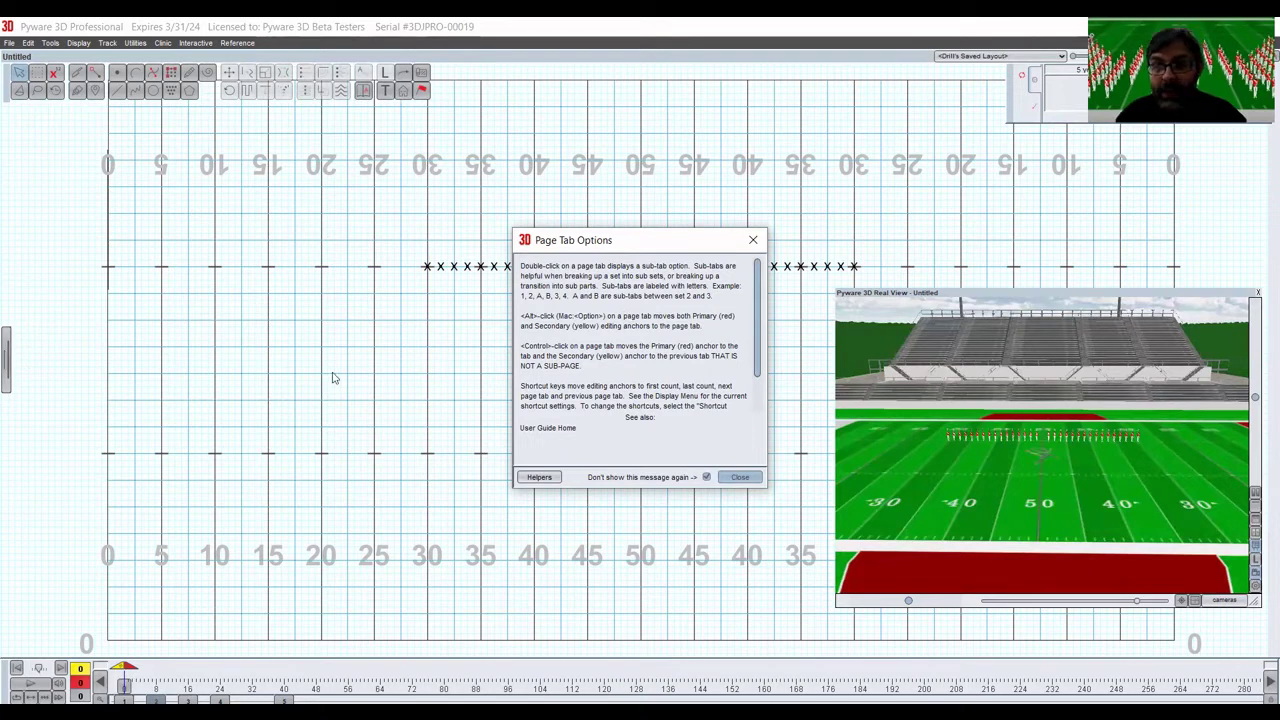
pyautogui.click(740, 478)
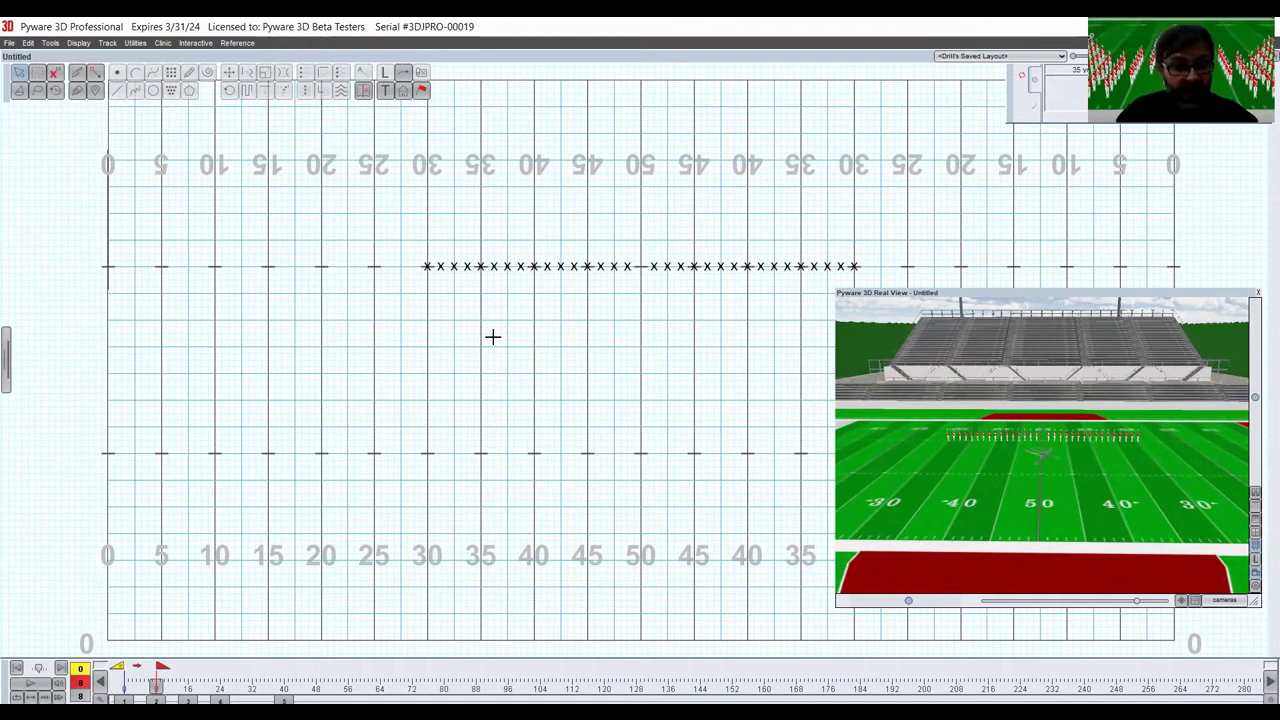
# Step: Push all performers straight toward the front sideline by 5 yards at an 8 to 5 stride, then deselect them
pyautogui.hotkey('ctrl', 'a')
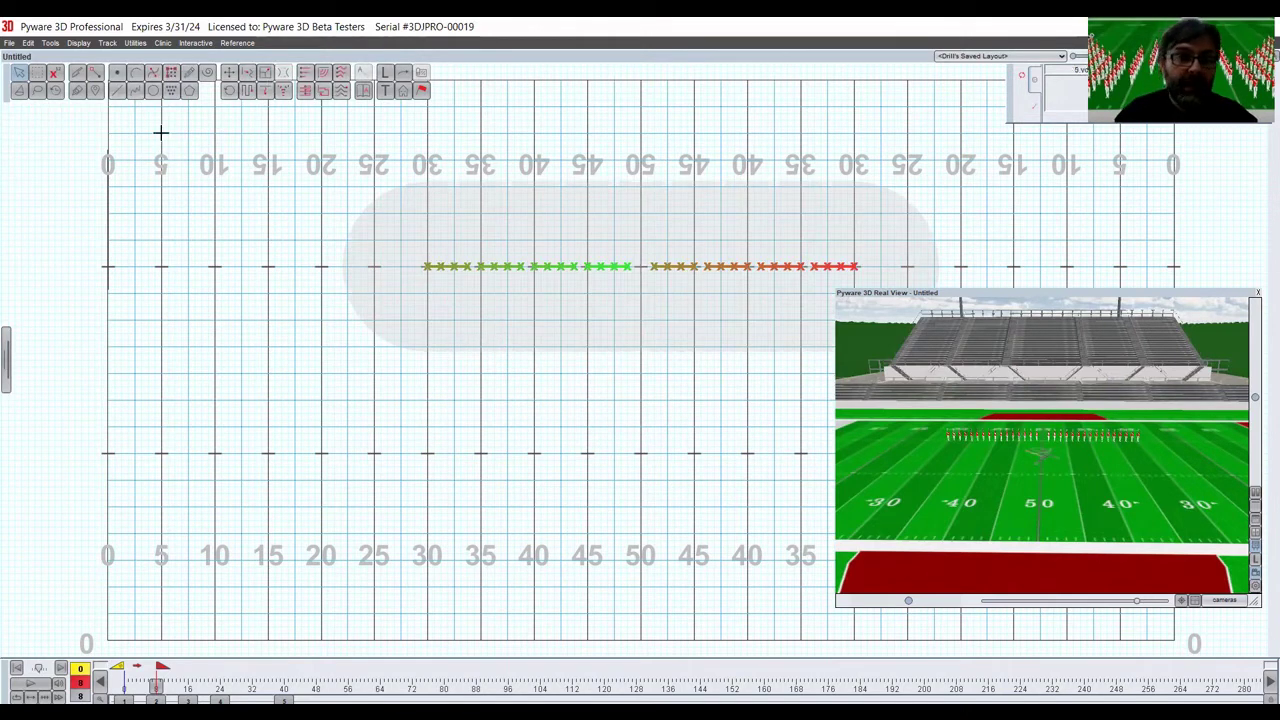
pyautogui.click(230, 74)
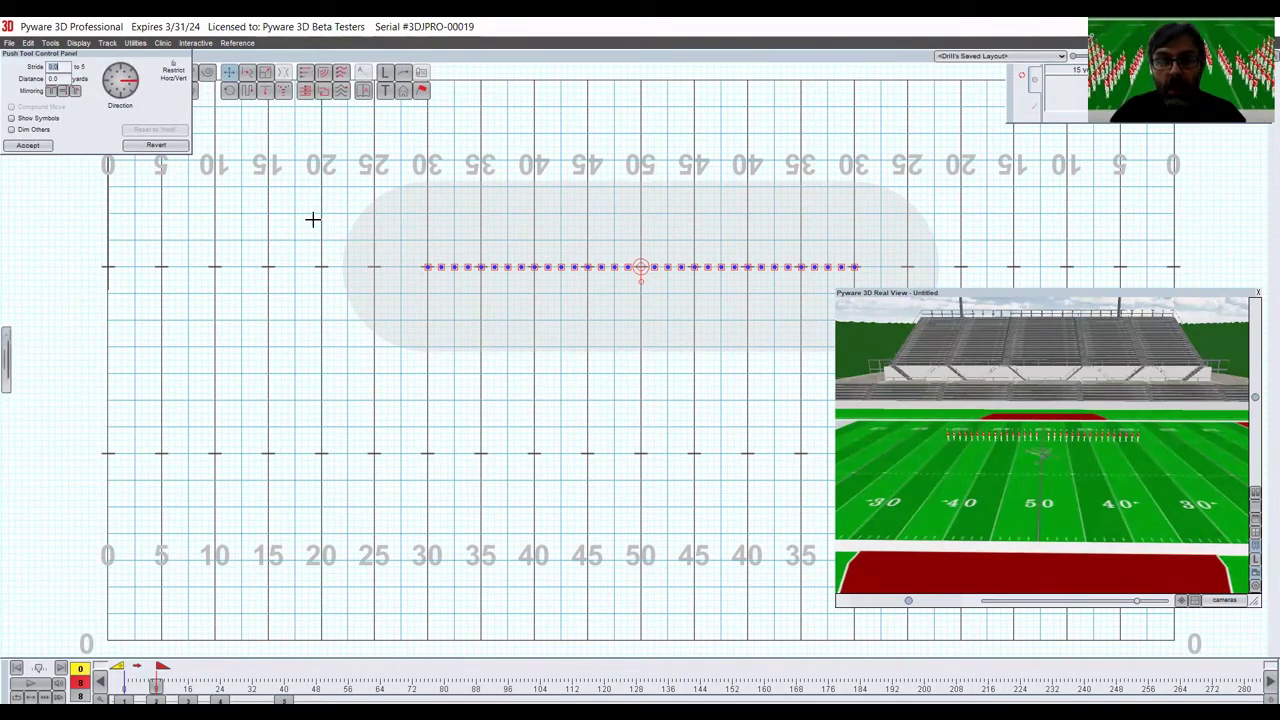
pyautogui.press('Down')
pyautogui.press('Down')
pyautogui.press('Down')
pyautogui.press('Down')
pyautogui.press('Down')
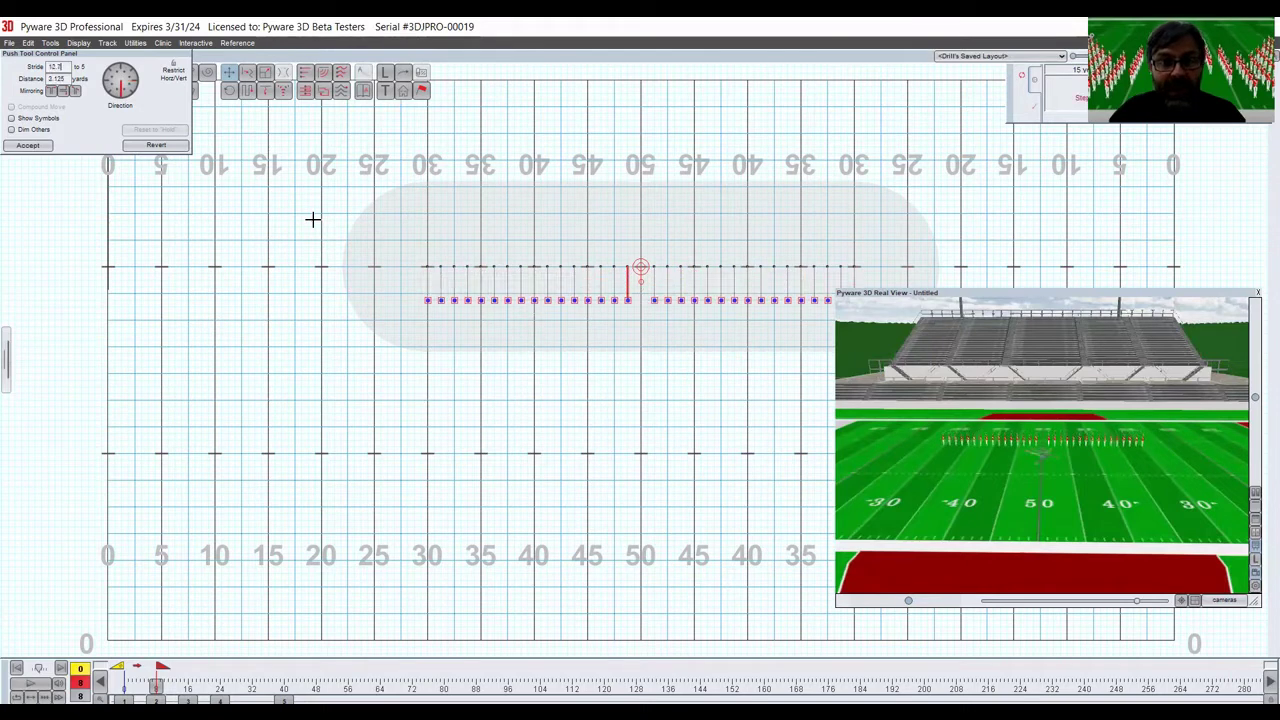
pyautogui.press('Down')
pyautogui.press('Down')
pyautogui.press('Down')
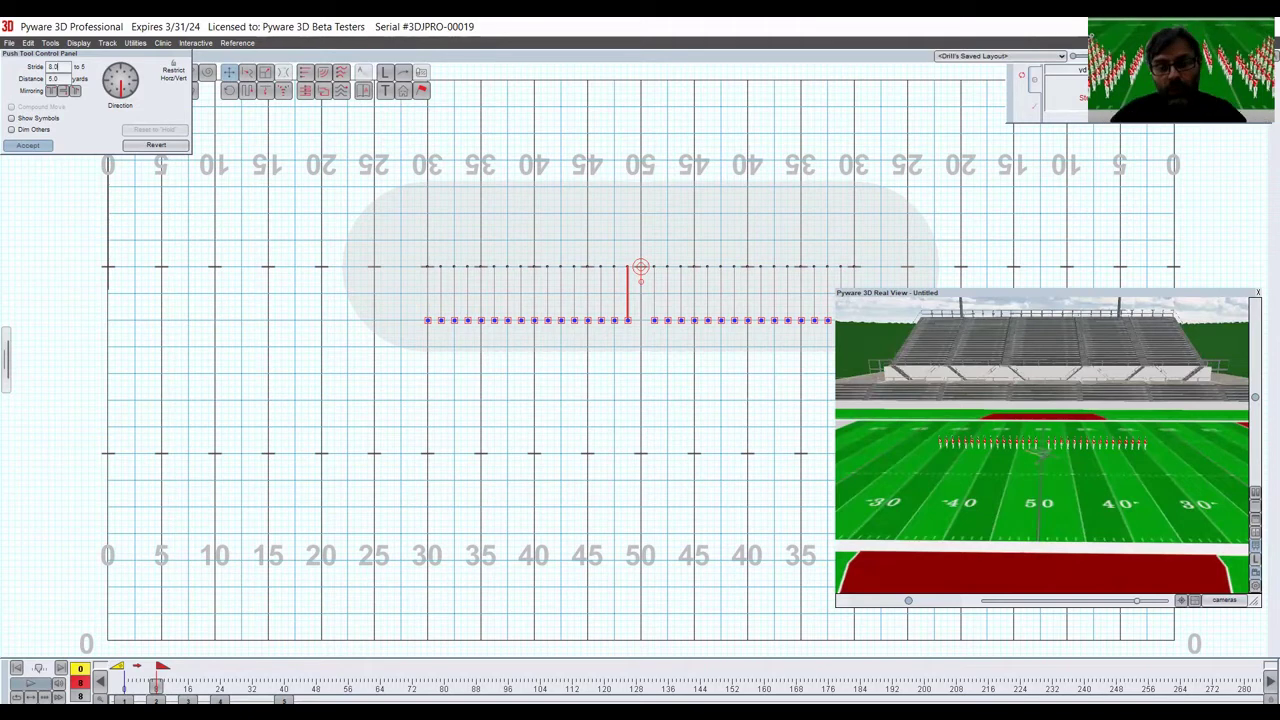
pyautogui.click(28, 146)
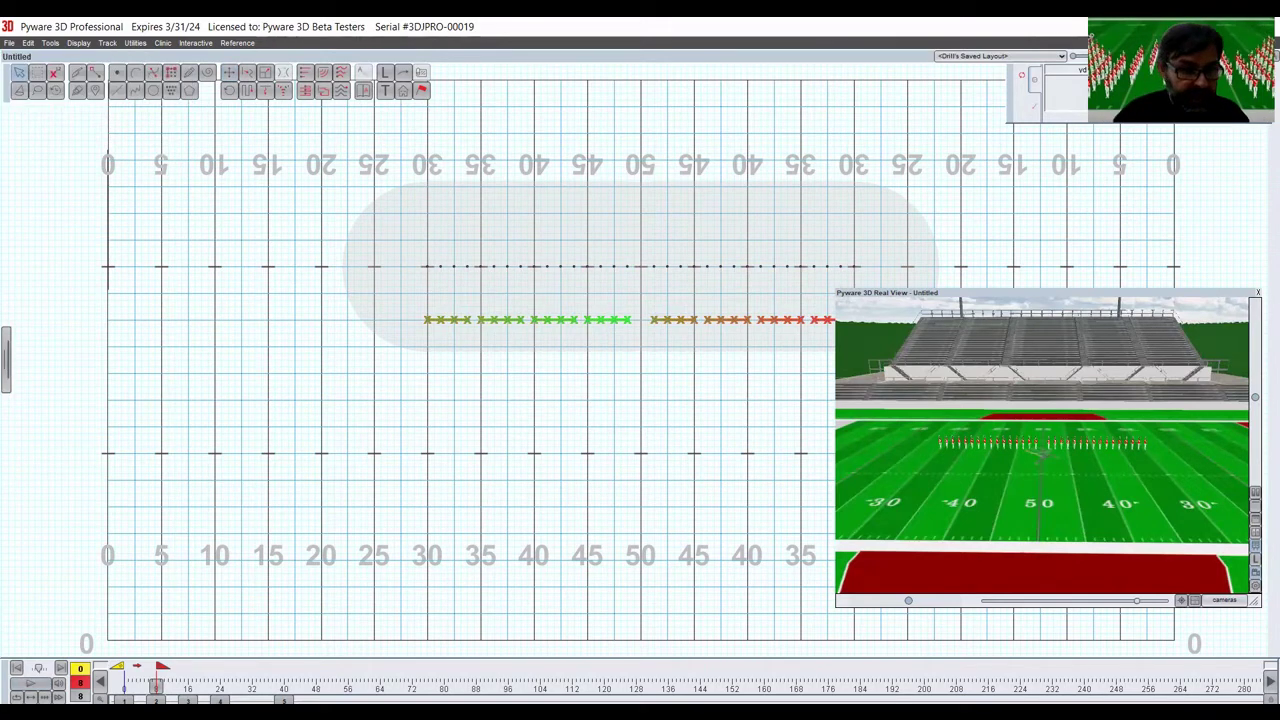
pyautogui.click(226, 489)
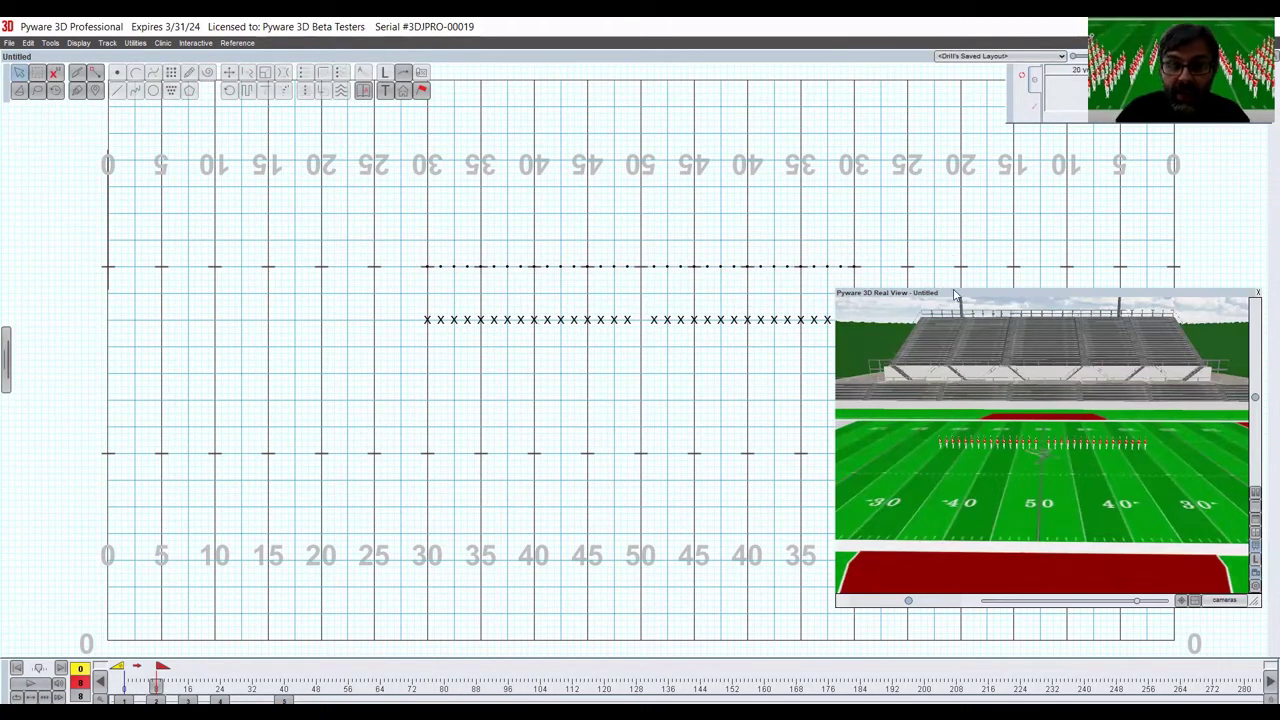
# Step: Move the Real View window clear of the performers and play back counts 0 to 8 to watch the move in 3D
pyautogui.moveTo(953, 291); pyautogui.dragTo(901, 332)
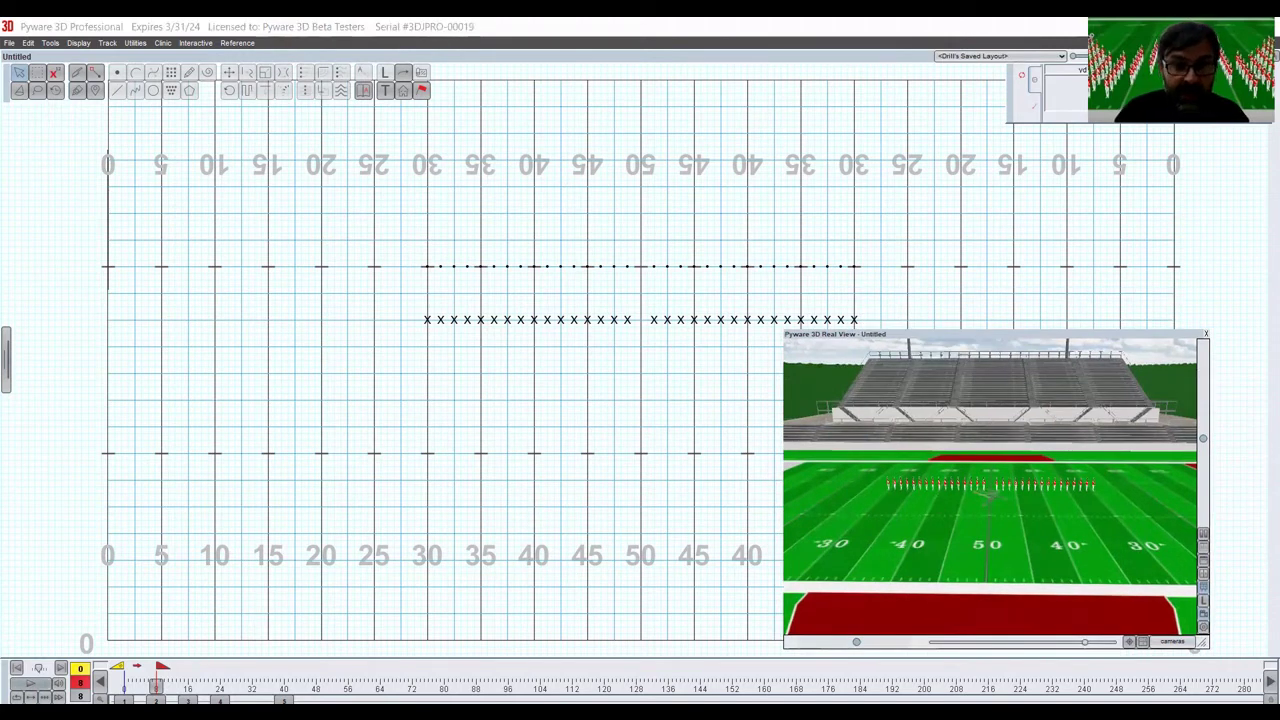
pyautogui.click(57, 684)
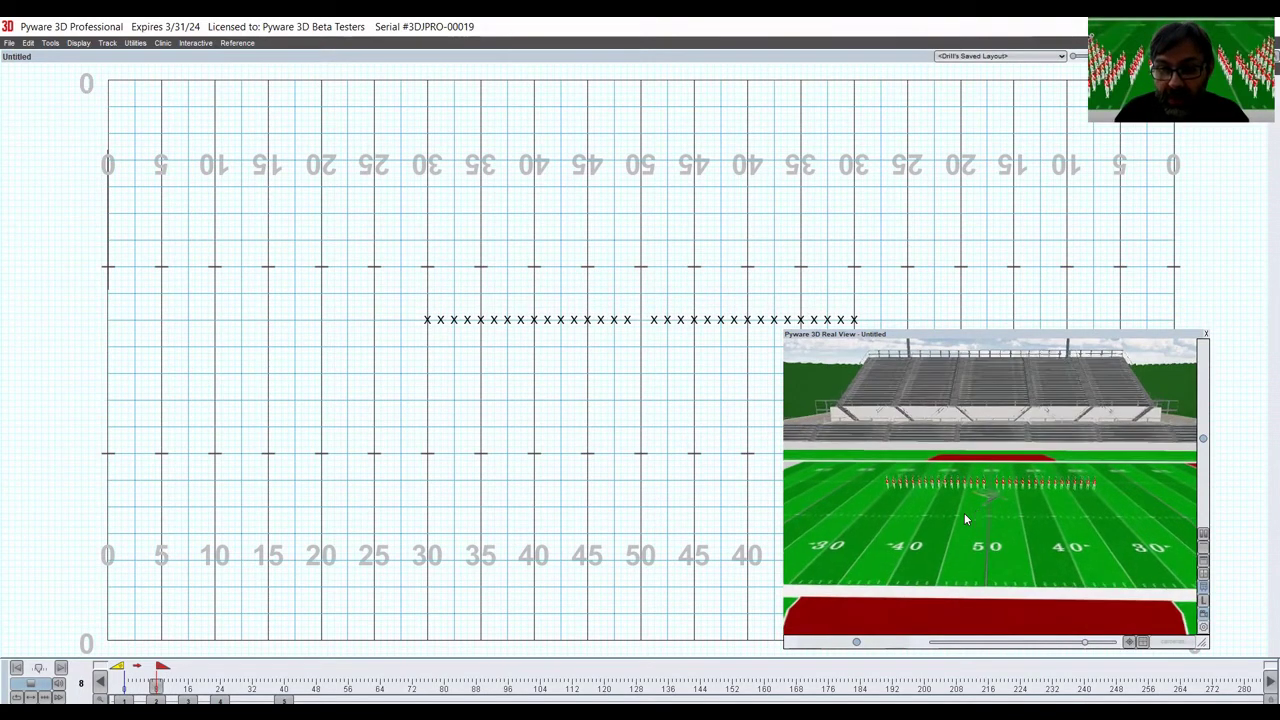
pyautogui.scroll(8, 949, 523)
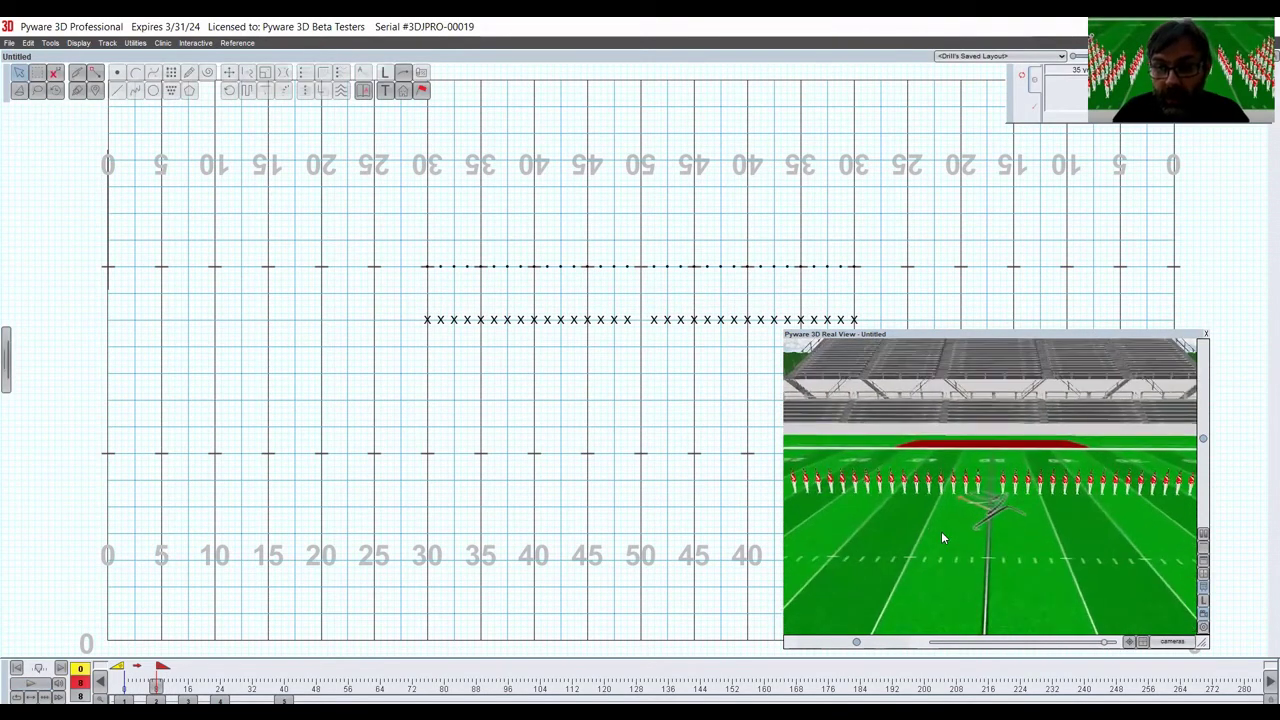
pyautogui.click(31, 684)
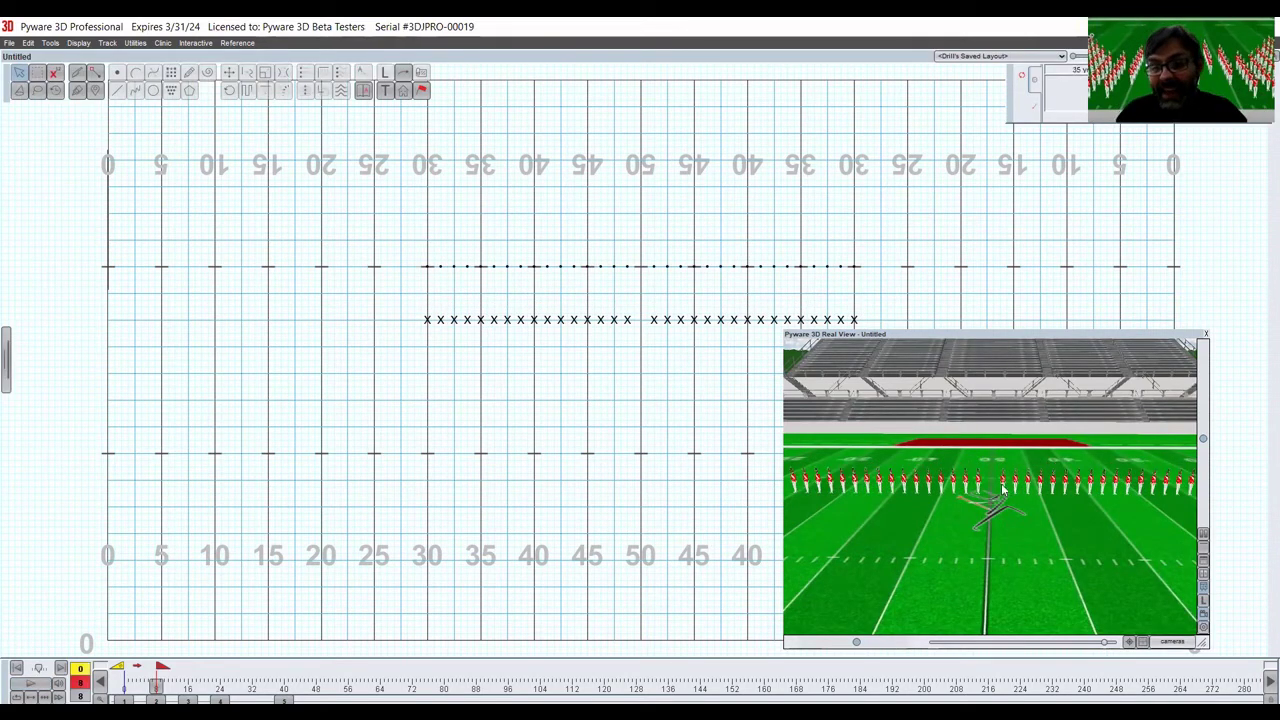
pyautogui.scroll(-3, 904, 461)
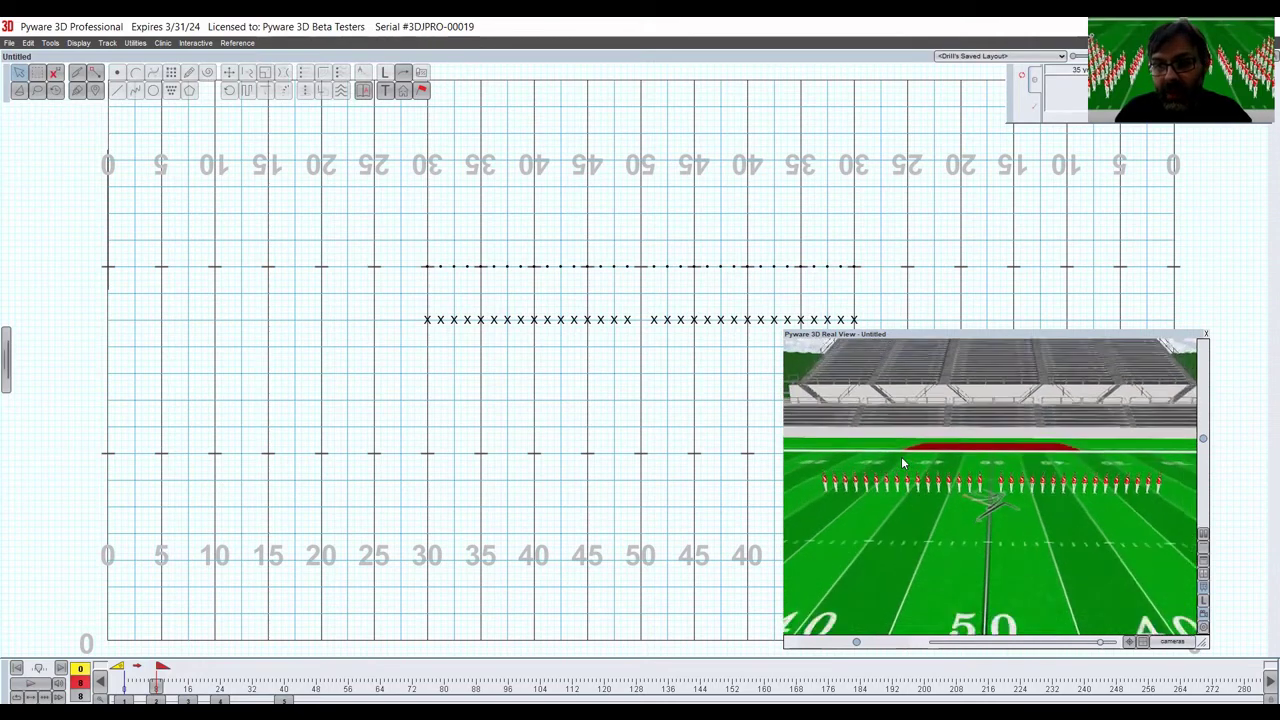
pyautogui.scroll(-3, 902, 463)
pyautogui.scroll(-1, 993, 524)
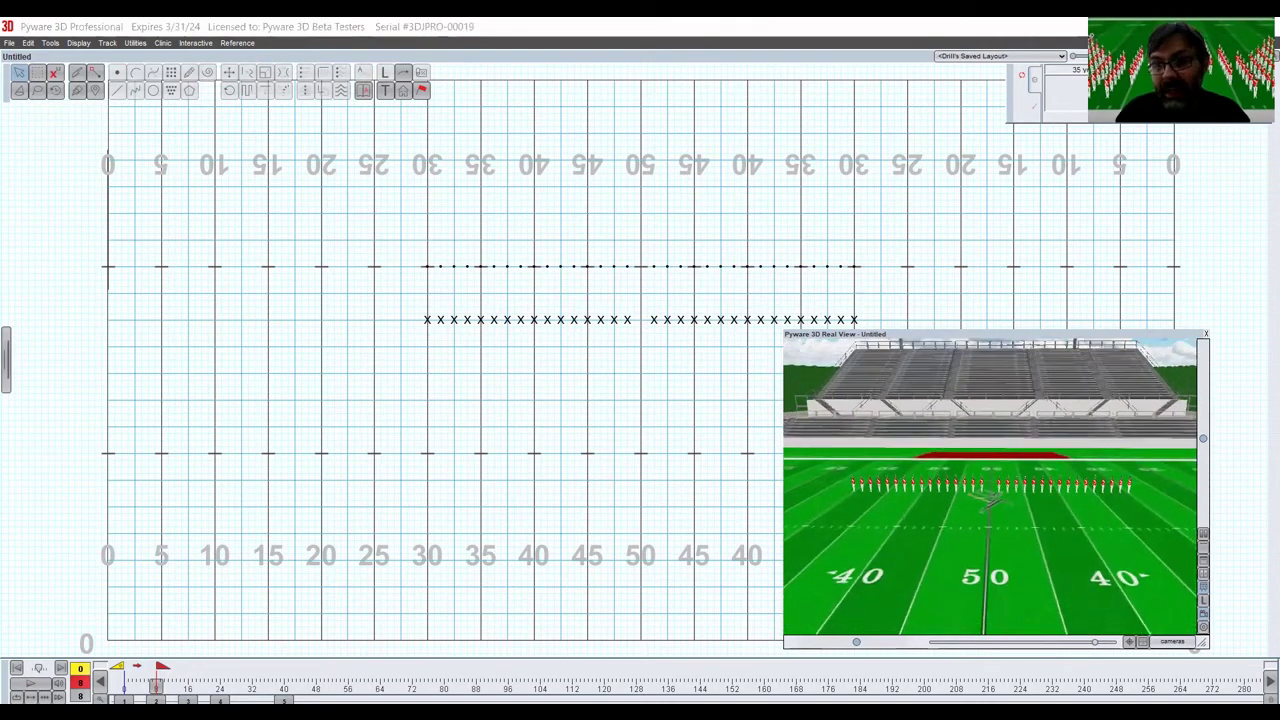
pyautogui.scroll(-2, 984, 526)
pyautogui.scroll(-1, 984, 525)
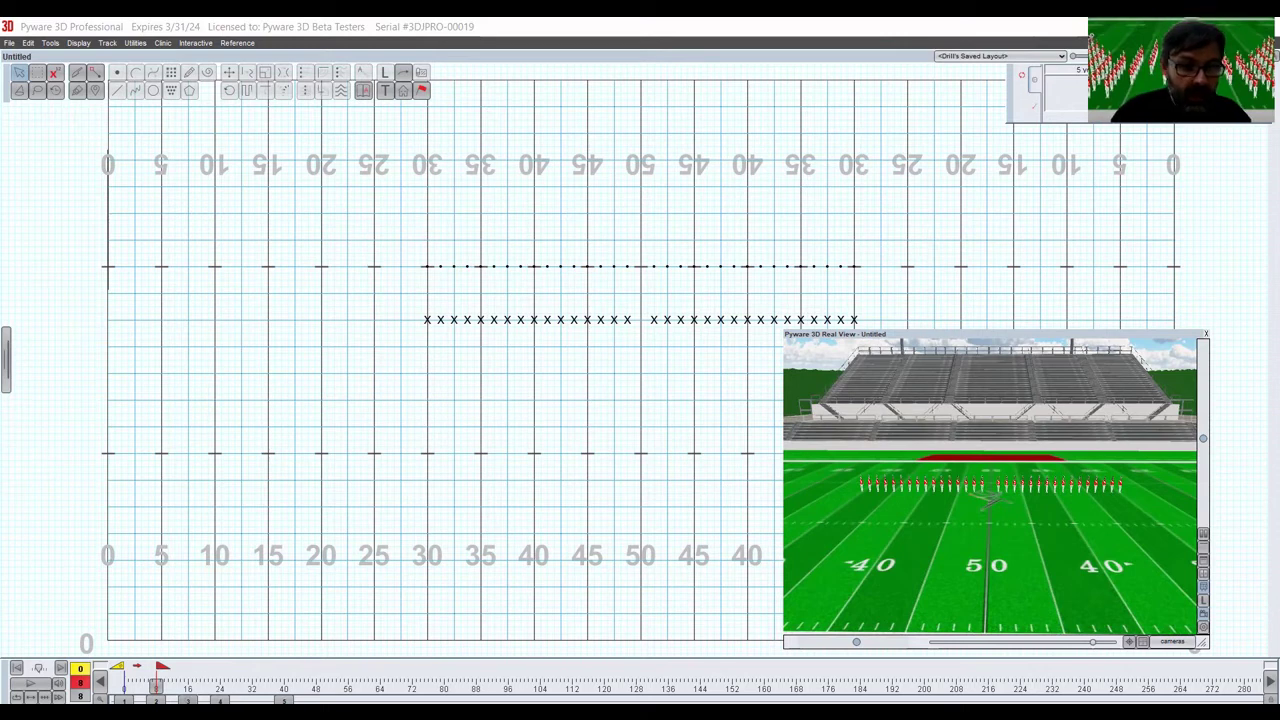
# Step: Advance the editing anchors to span counts 8 to 16
pyautogui.press('Right')
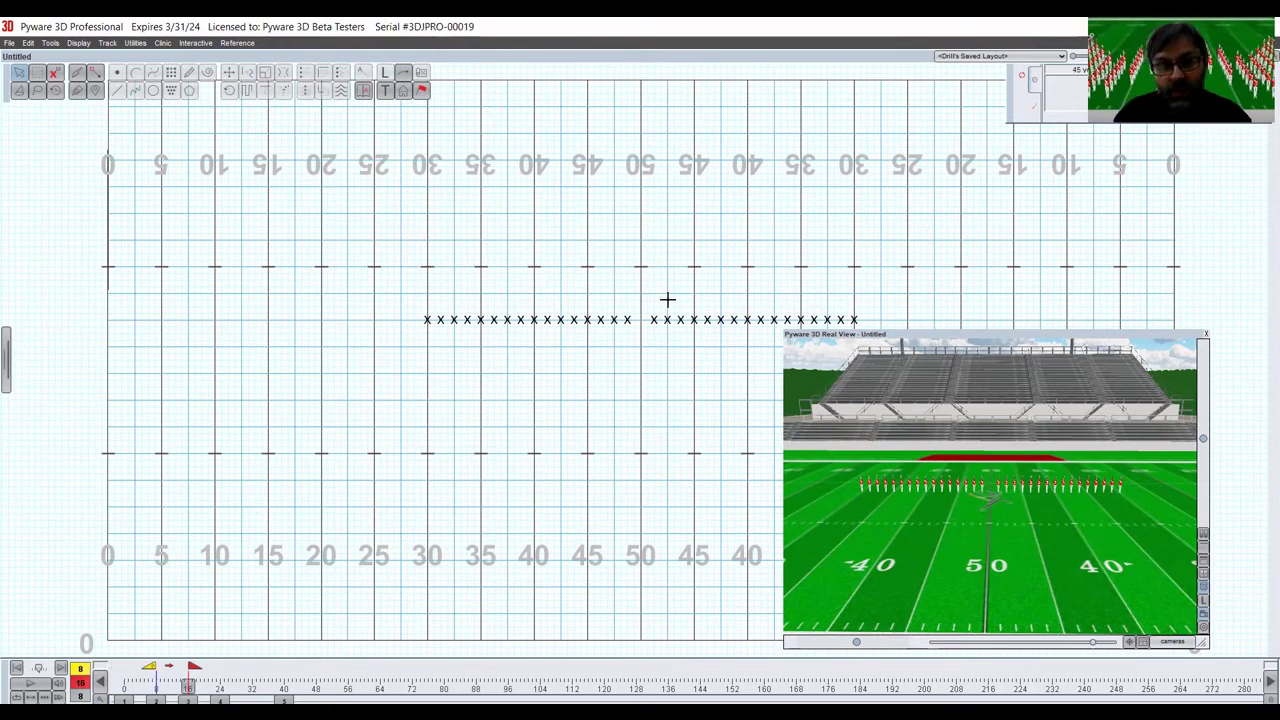
pyautogui.moveTo(637, 294); pyautogui.dragTo(371, 349)
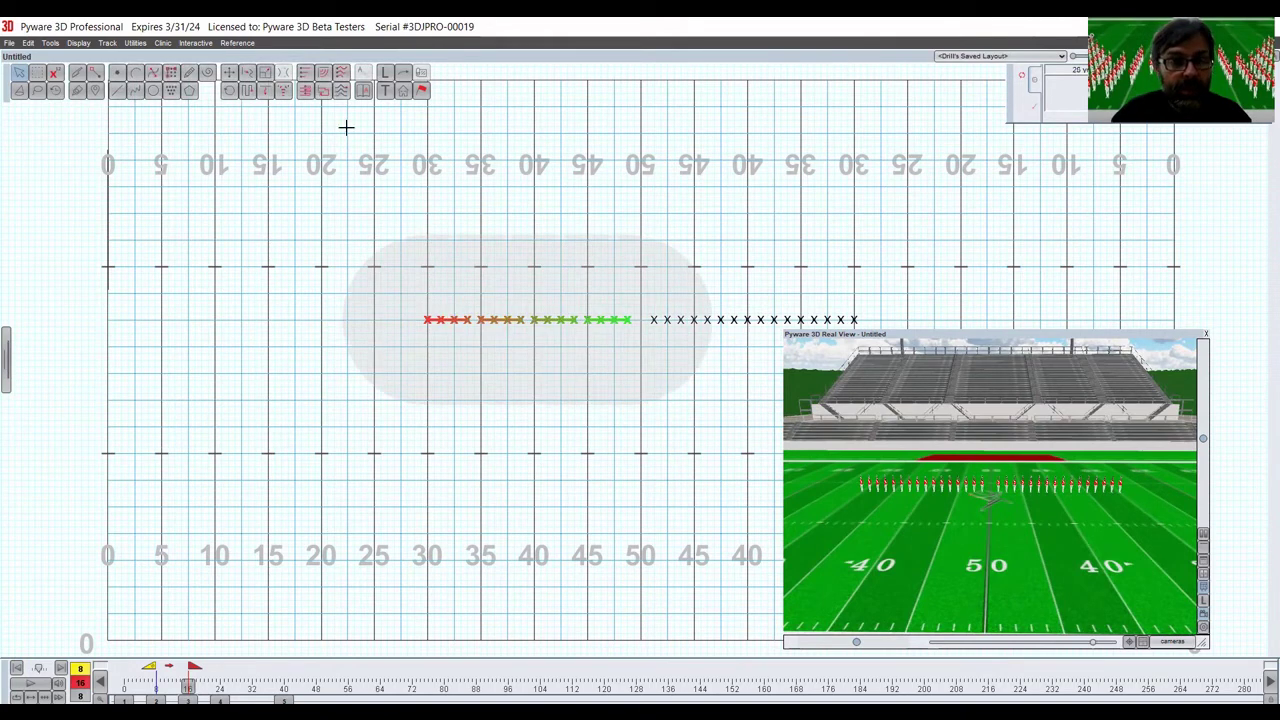
pyautogui.click(229, 90)
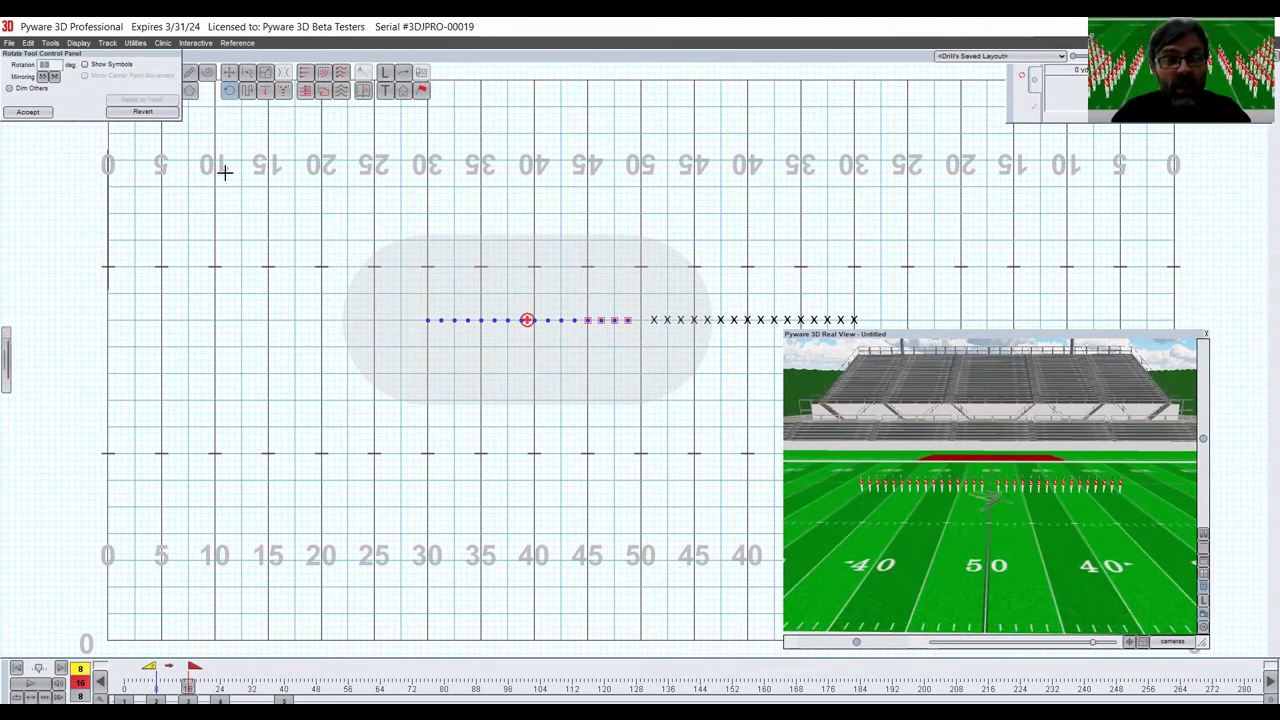
pyautogui.write('9')
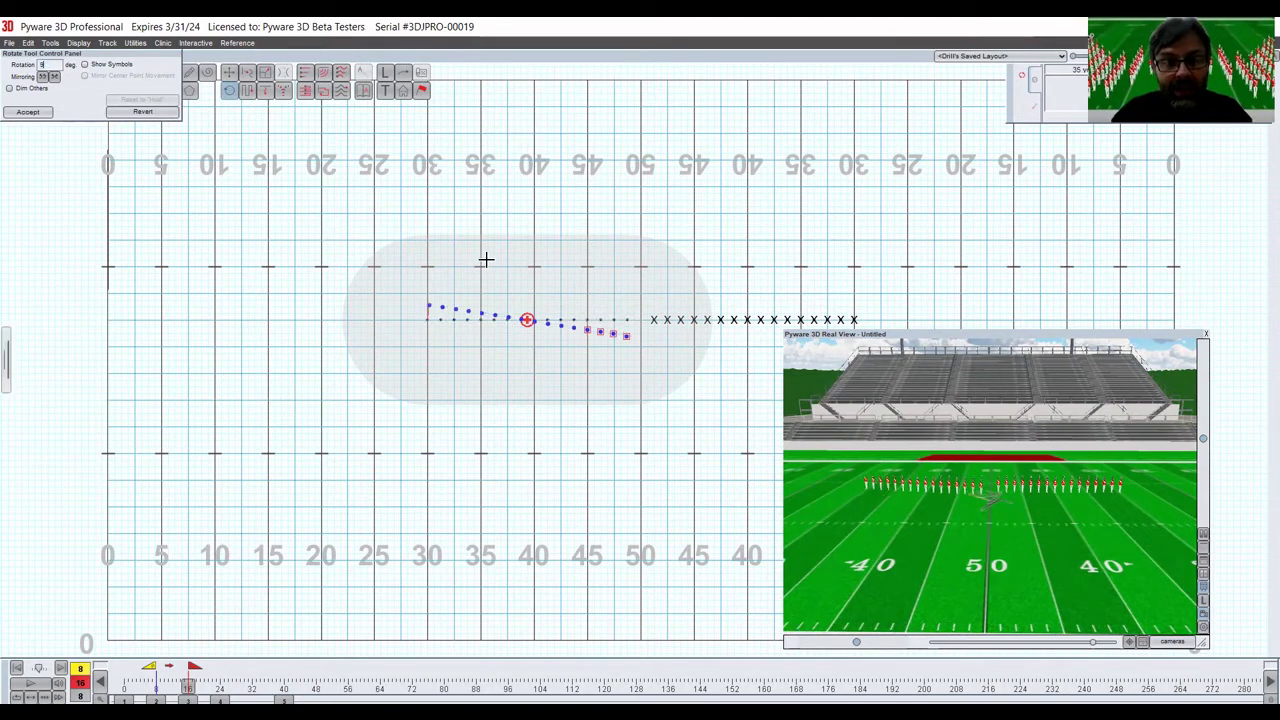
pyautogui.write('0')
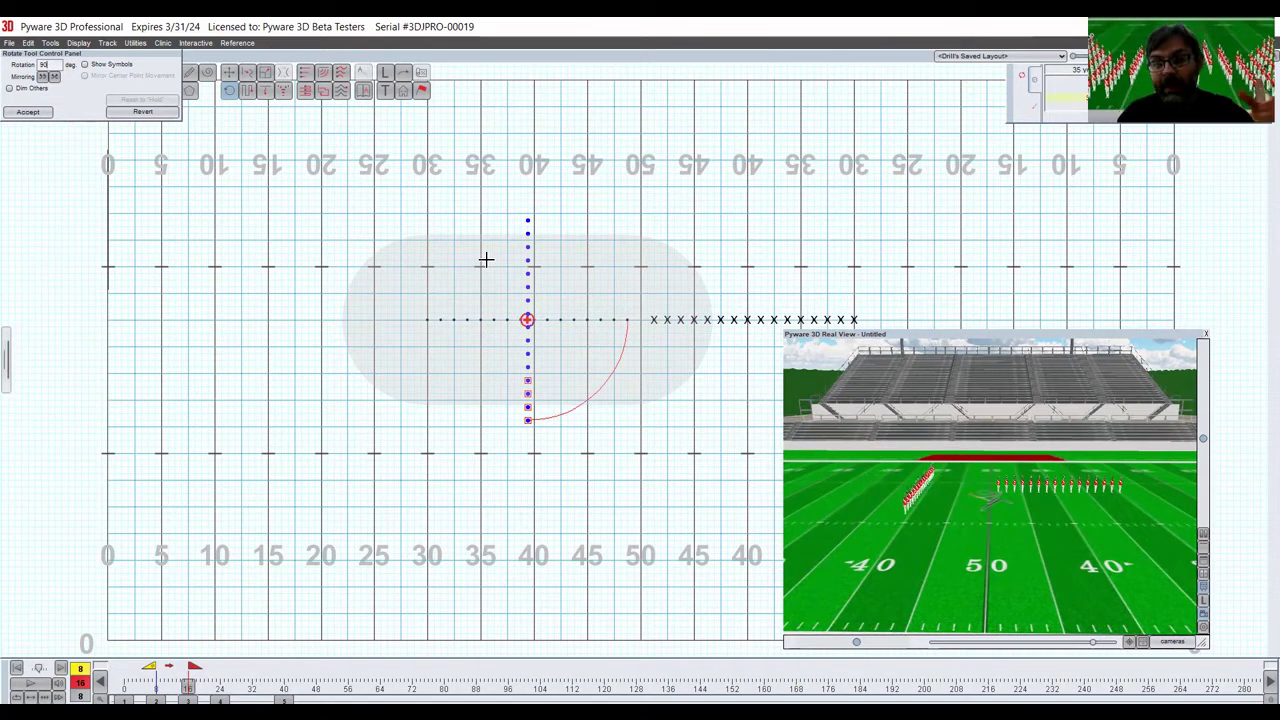
pyautogui.press('Escape')
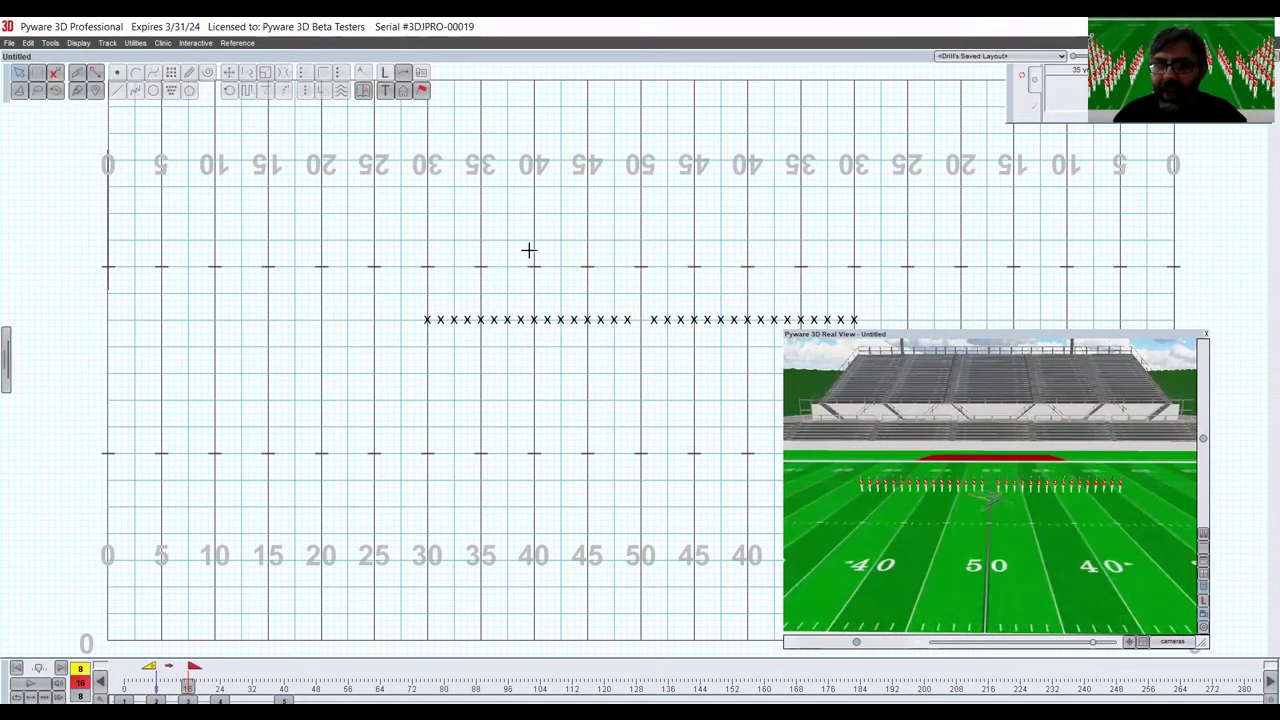
# Step: Set up a rotation of the four groups left of the 50 around separate pivots, placed on each group's performer nearest midfield
pyautogui.moveTo(409, 286); pyautogui.dragTo(632, 340)
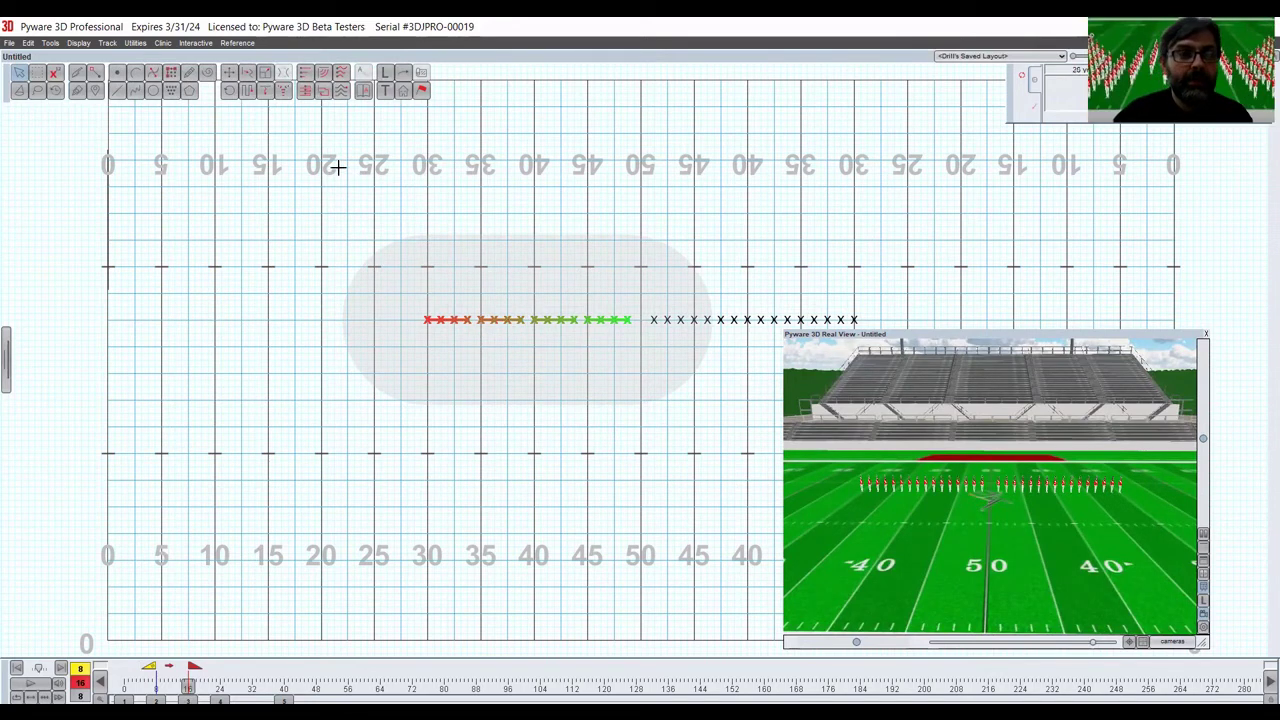
pyautogui.click(229, 91)
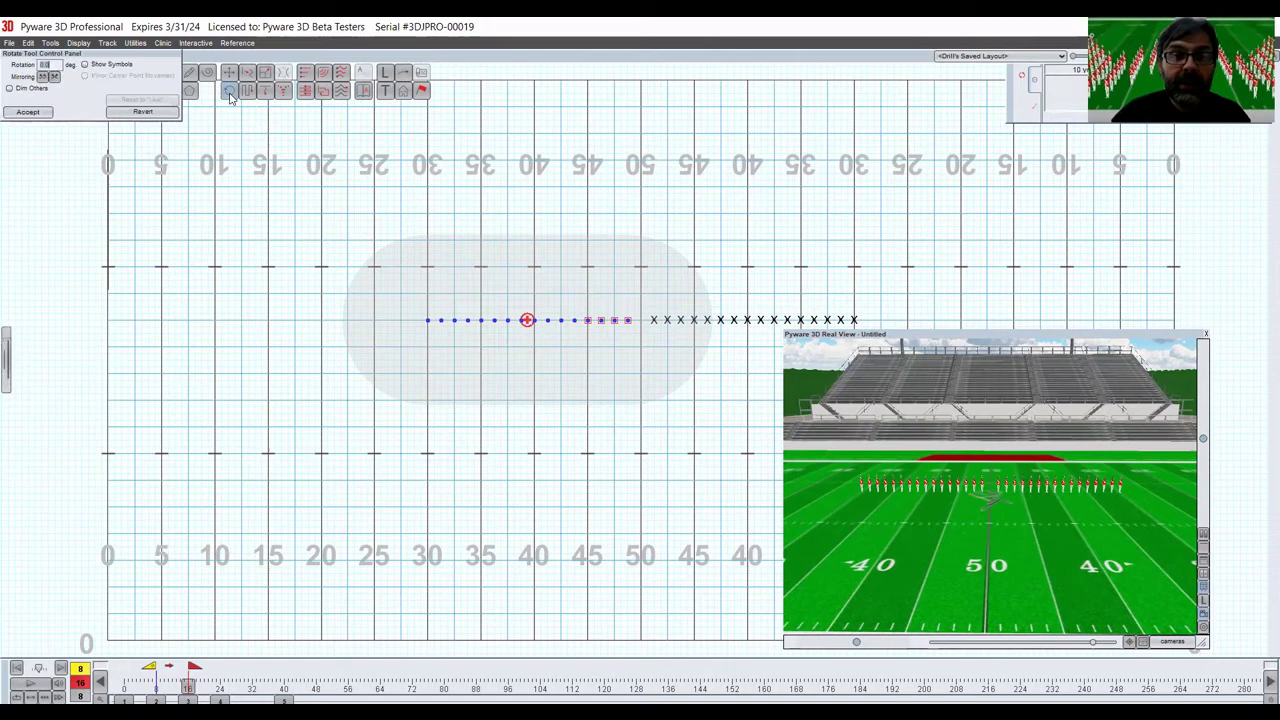
pyautogui.click(42, 77)
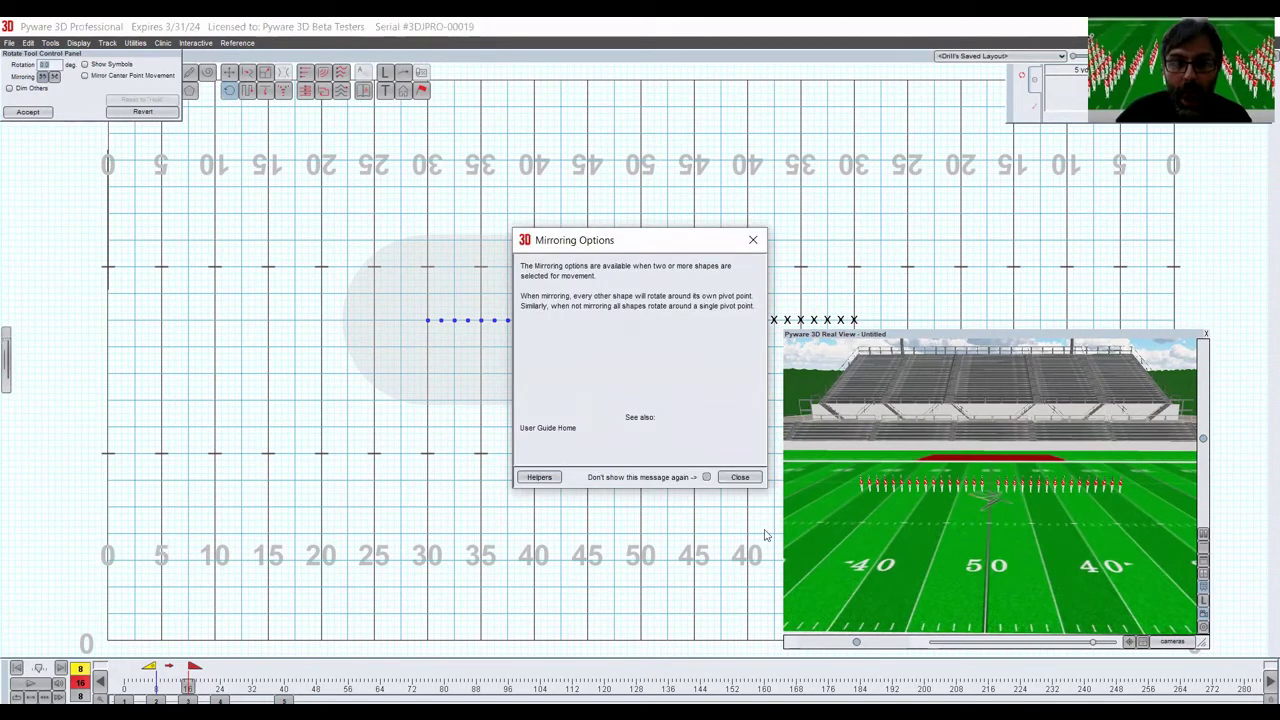
pyautogui.click(740, 478)
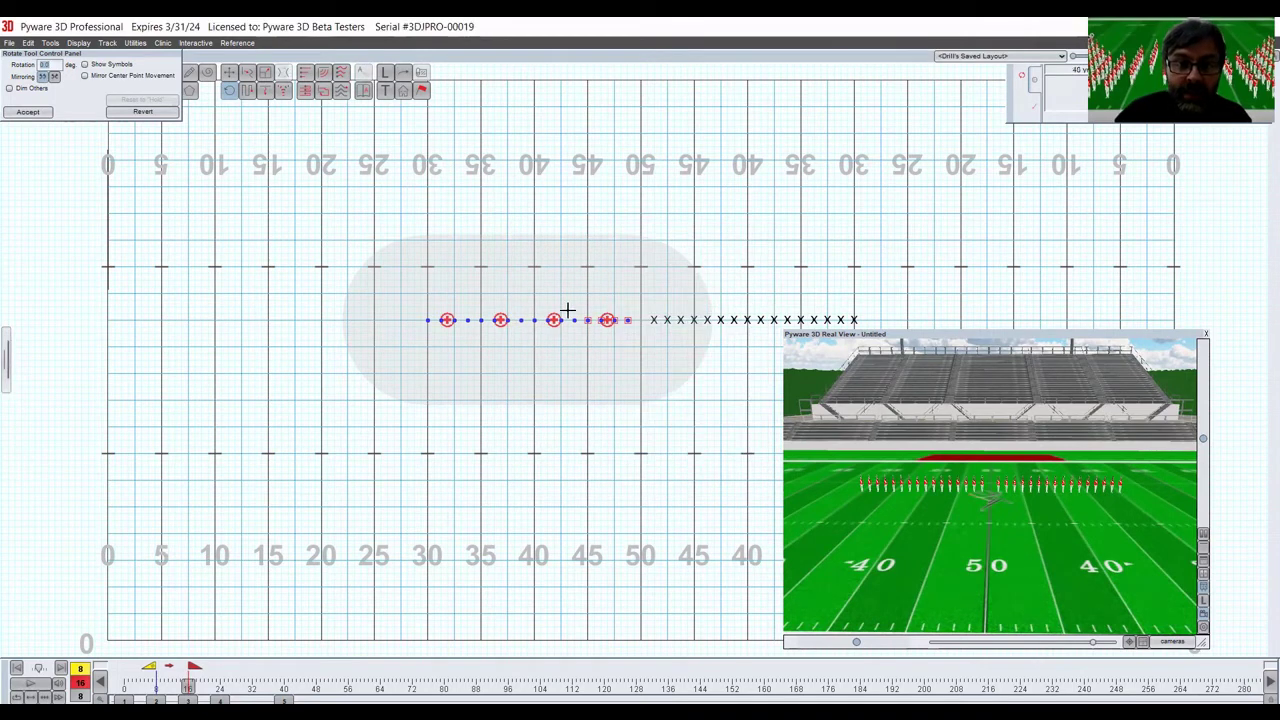
pyautogui.moveTo(607, 319); pyautogui.dragTo(467, 319)
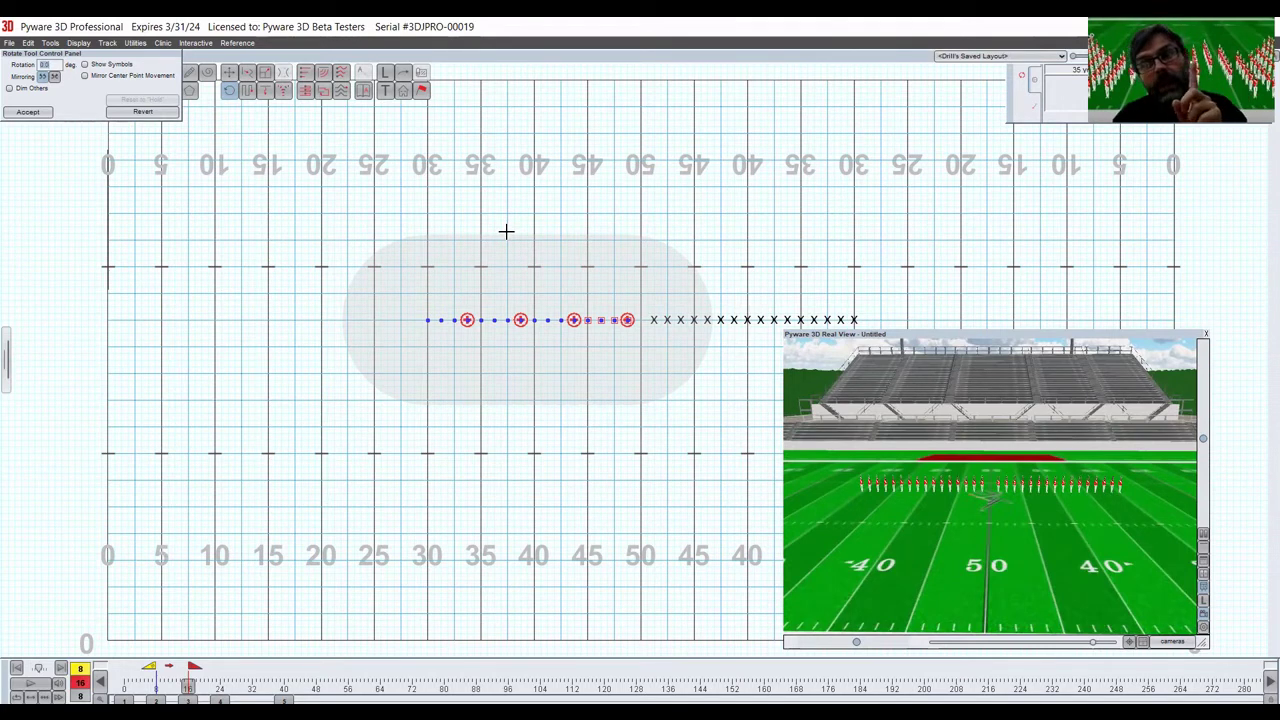
# Step: Rotate the four left-side groups by -90 degrees around their pivots so each forms a file toward the front sideline, and accept
pyautogui.write('90')
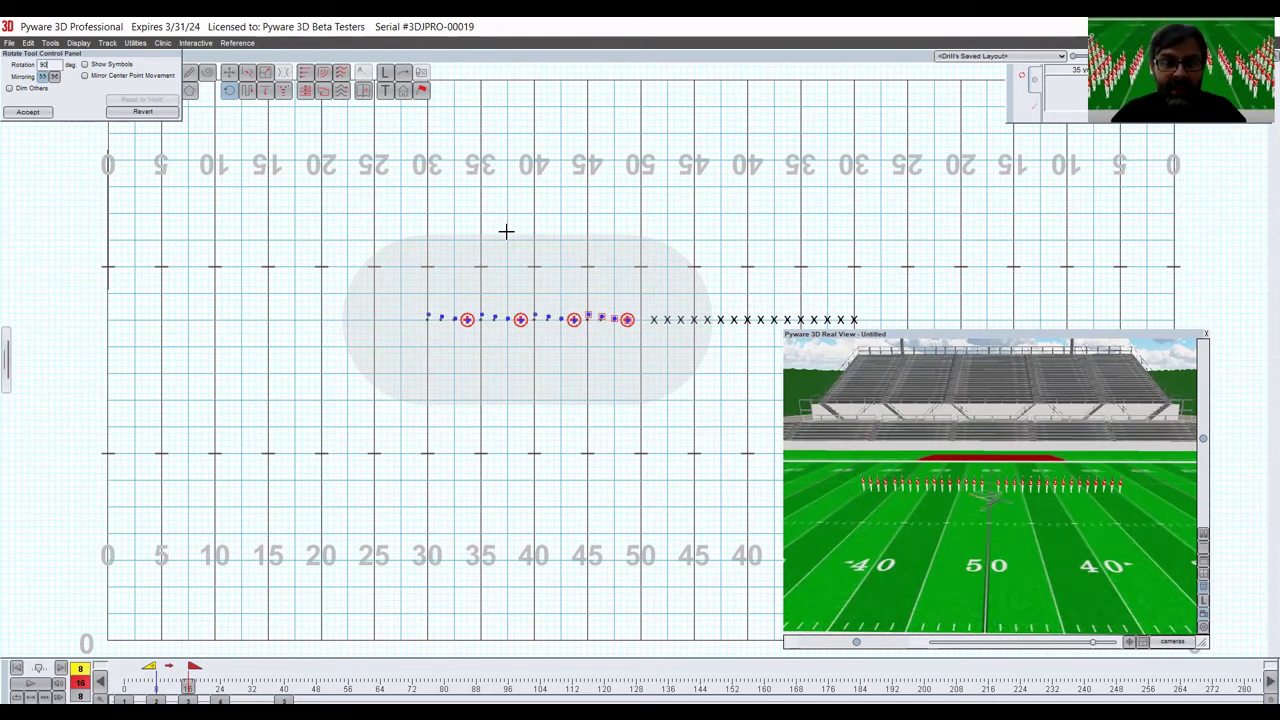
pyautogui.press('Return')
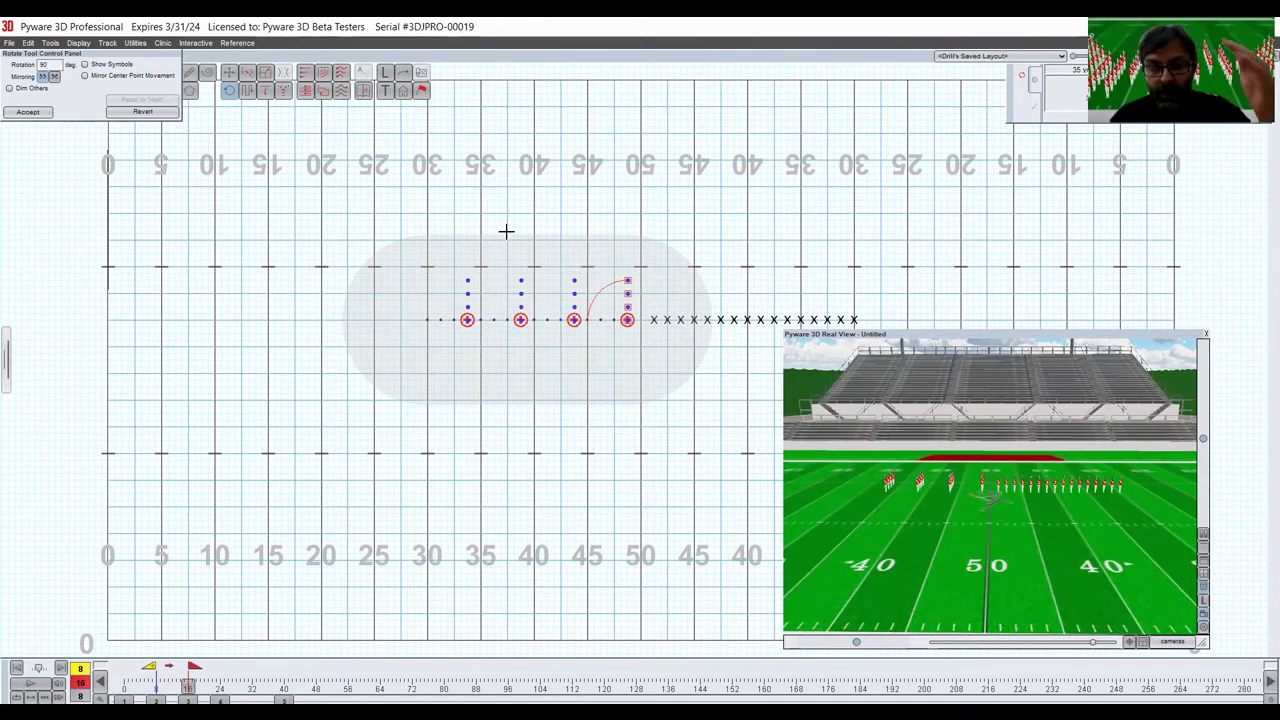
pyautogui.press('BackSpace')
pyautogui.press('BackSpace')
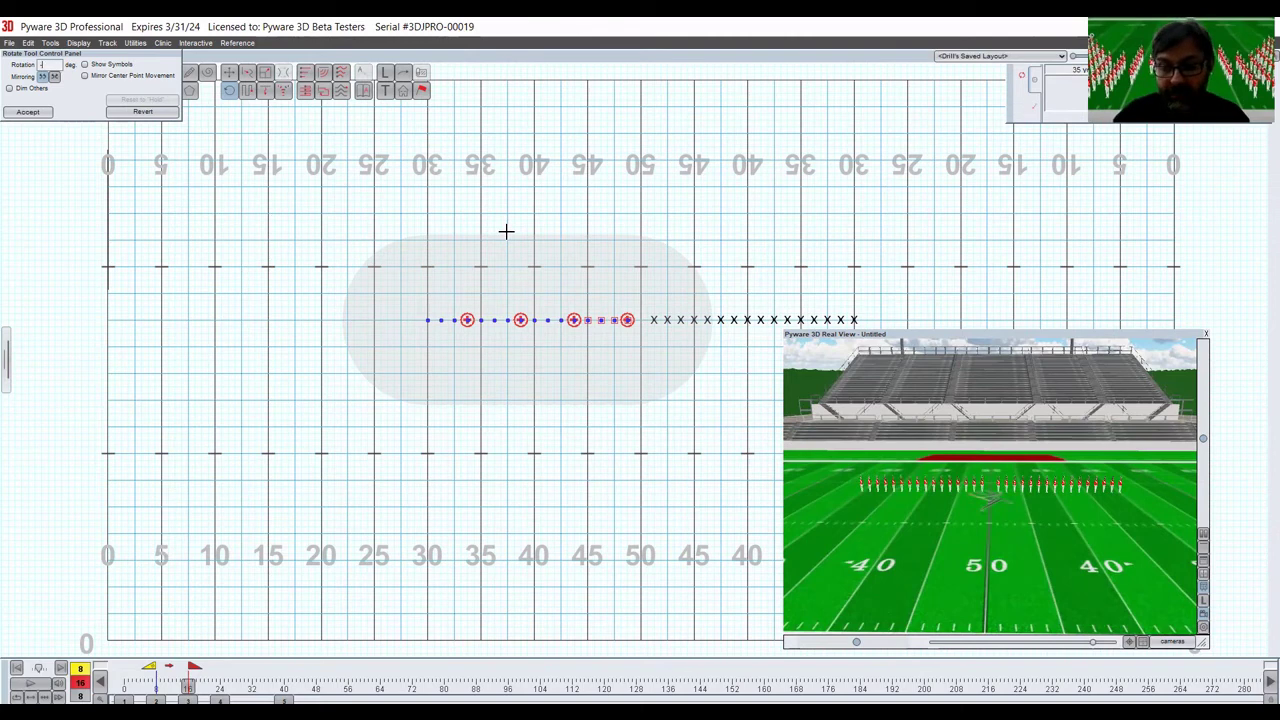
pyautogui.write('-90')
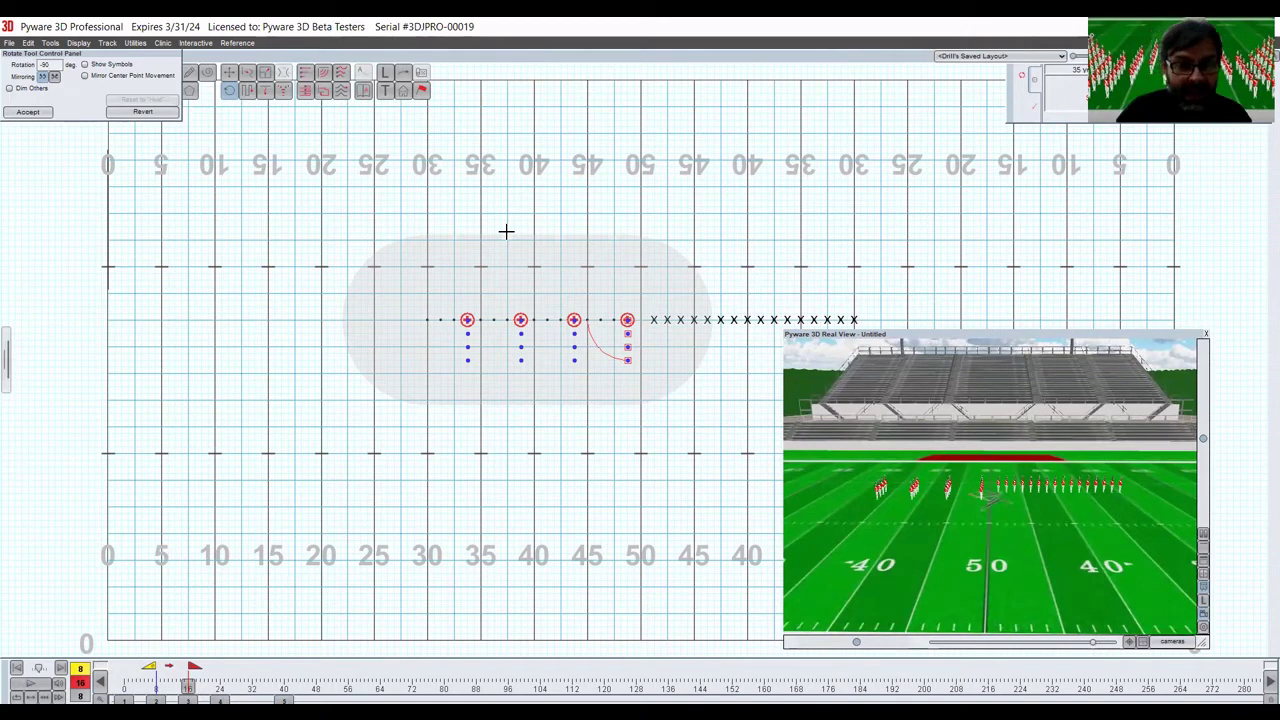
pyautogui.press('Return')
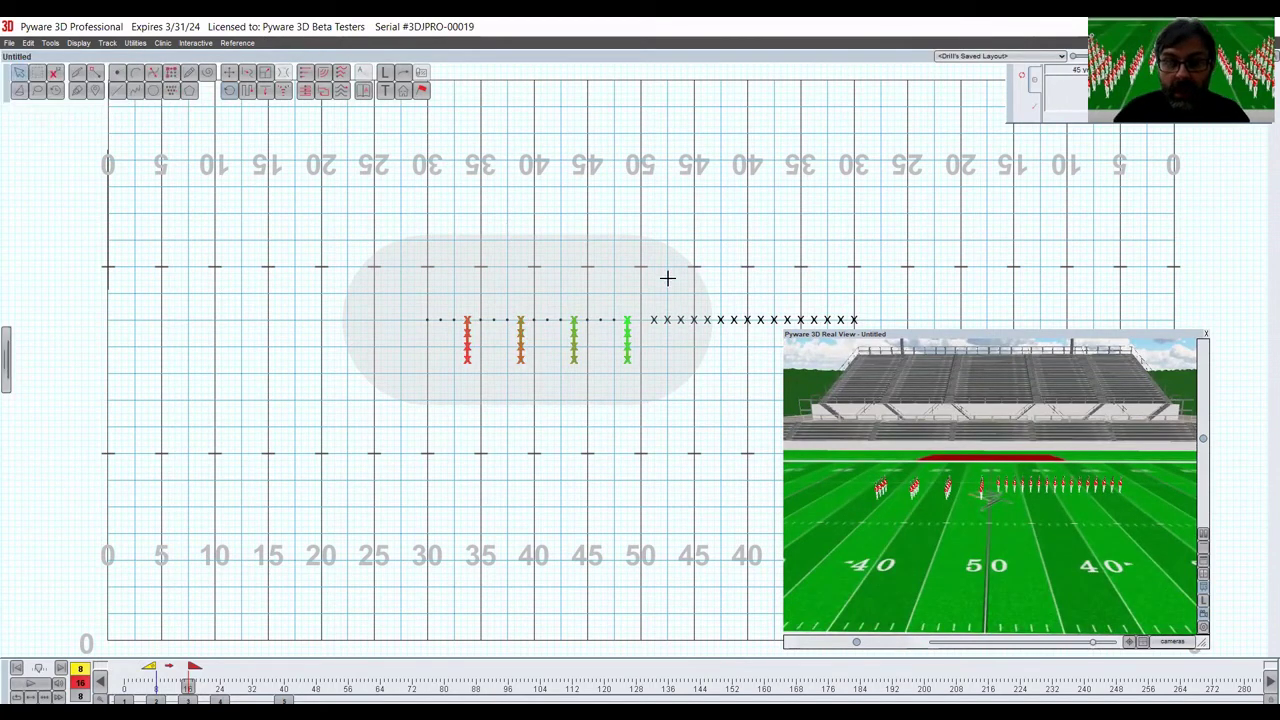
# Step: Move the Real View window clear of the groups right of the 50, and try to start rotating those groups around separate pivots
pyautogui.click(640, 304)
pyautogui.moveTo(640, 304); pyautogui.dragTo(875, 340)
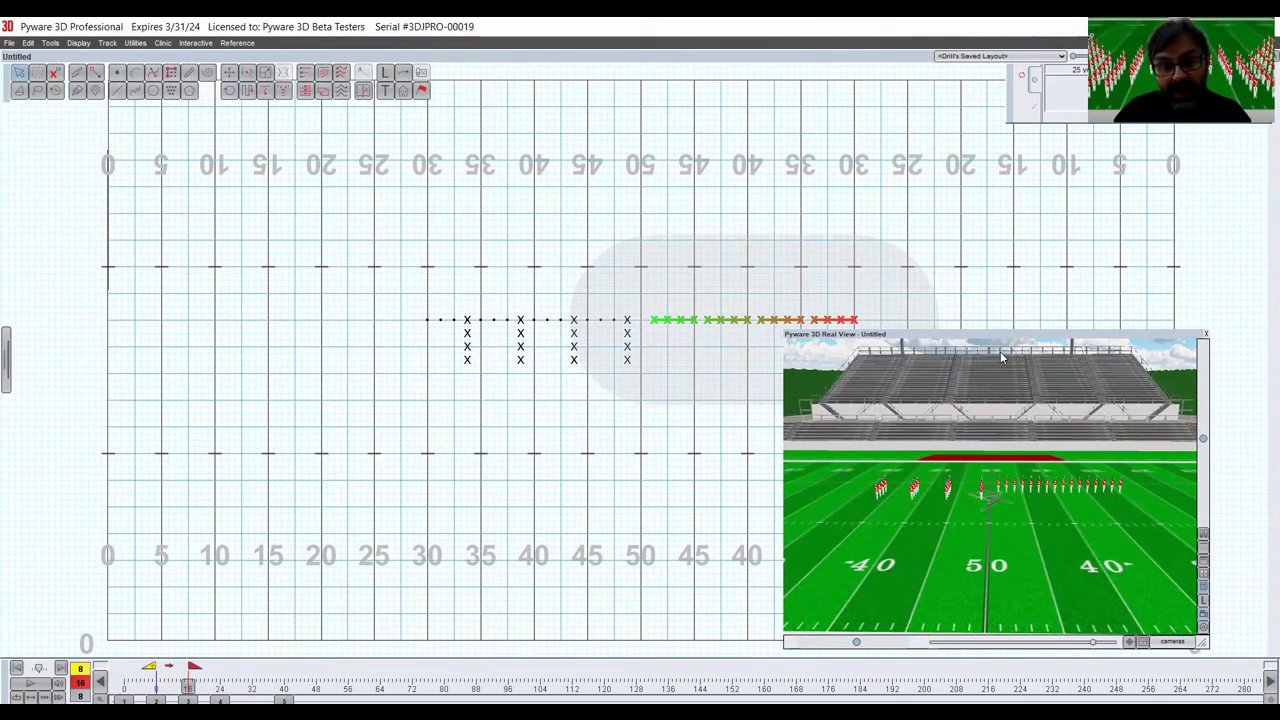
pyautogui.moveTo(1000, 352); pyautogui.dragTo(1052, 367)
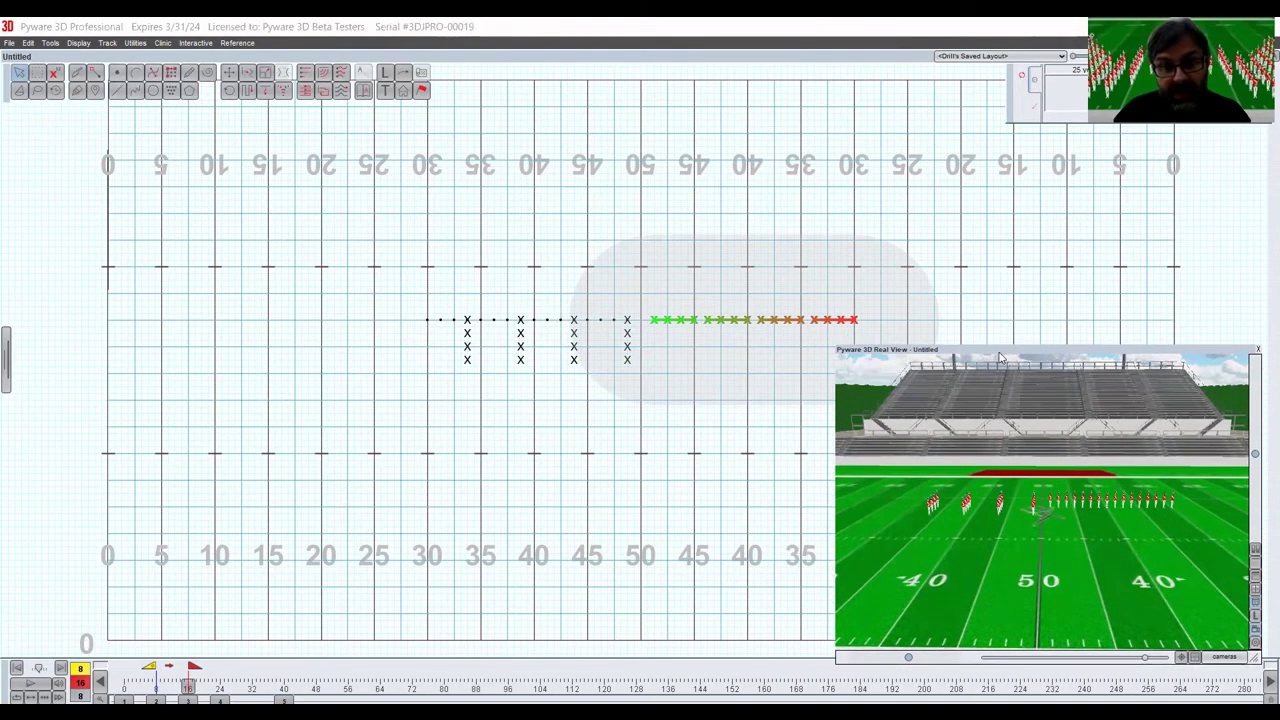
pyautogui.click(229, 90)
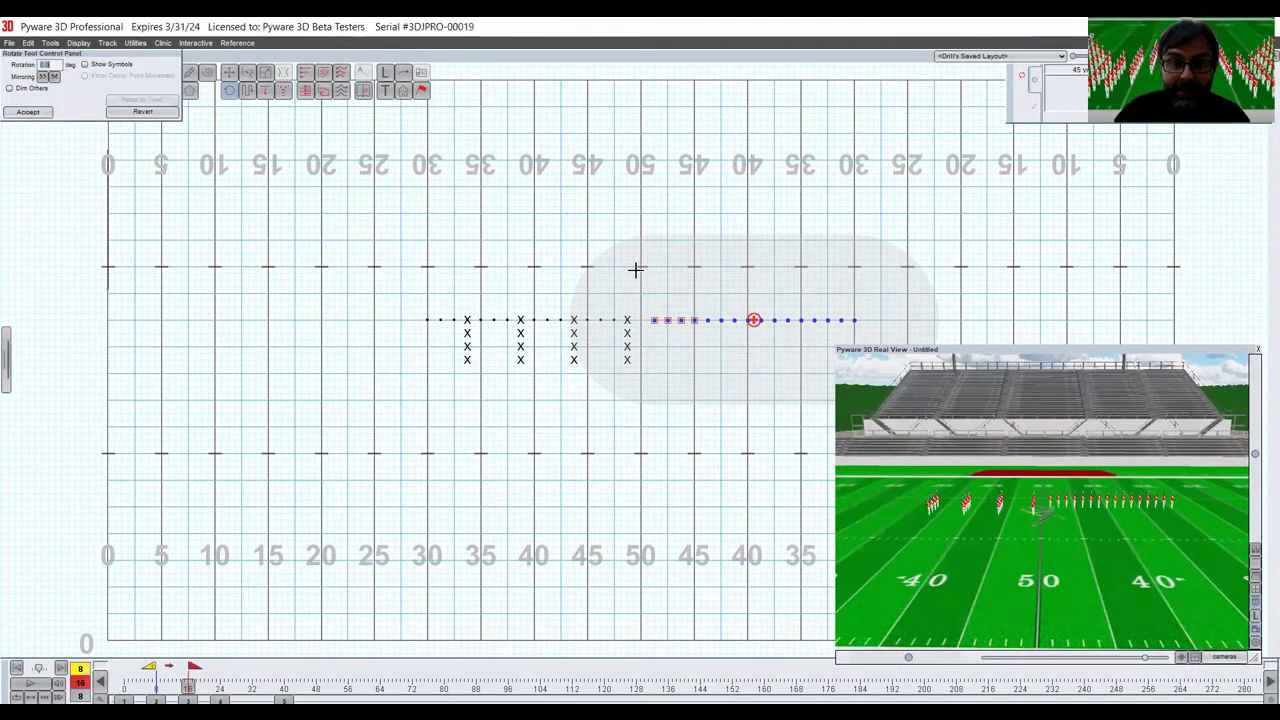
pyautogui.click(43, 78)
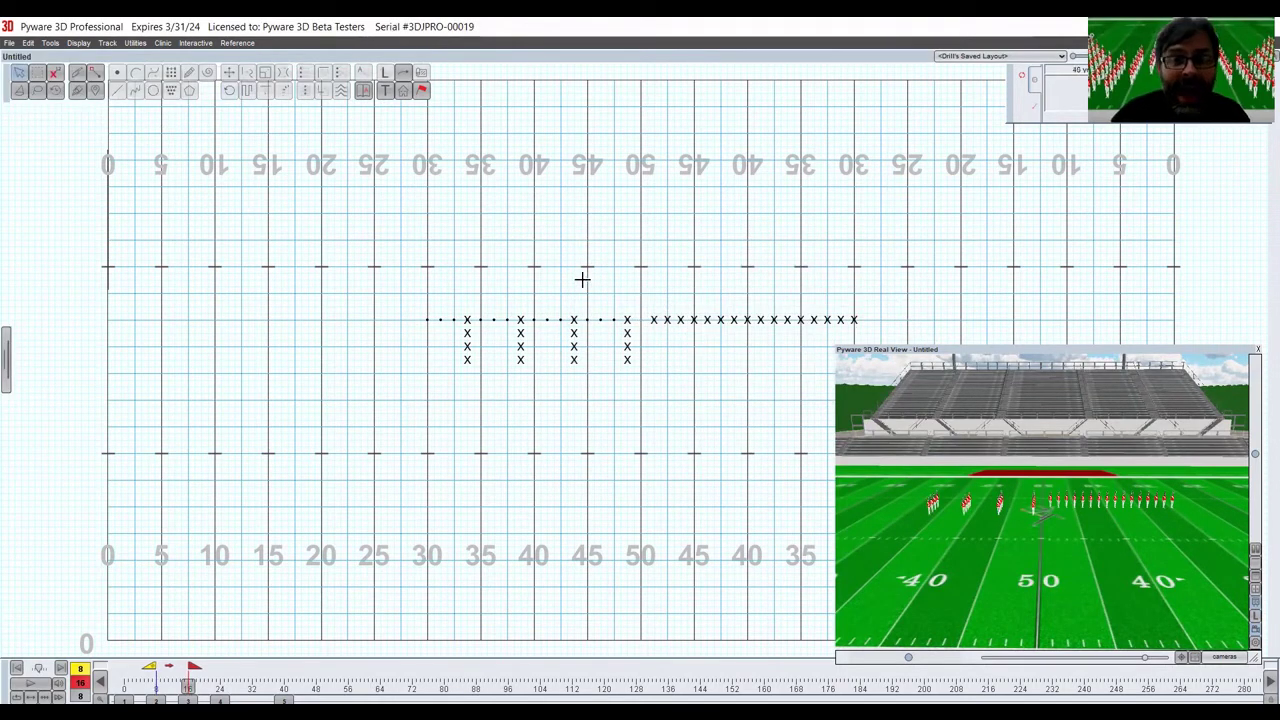
# Step: Set up a rotation of the four groups right of the 50 around separate pivots, placed on each group's performer nearest midfield
pyautogui.moveTo(643, 305); pyautogui.dragTo(860, 334)
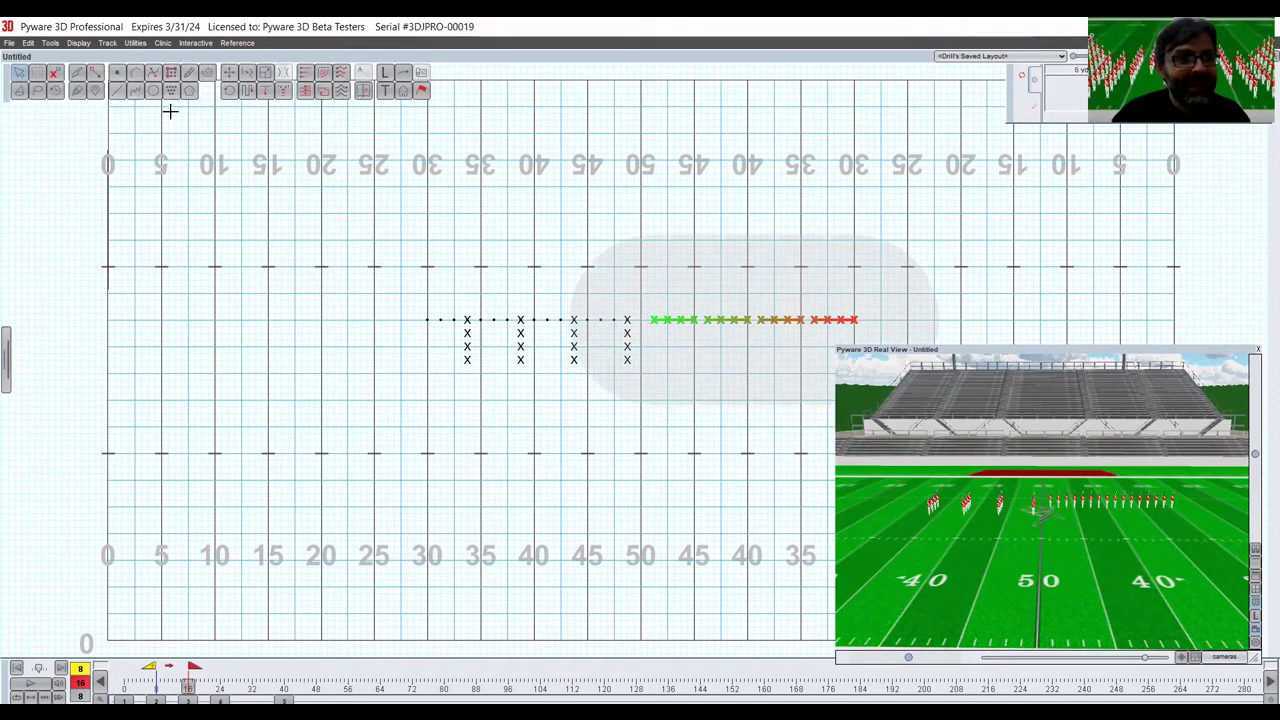
pyautogui.click(230, 91)
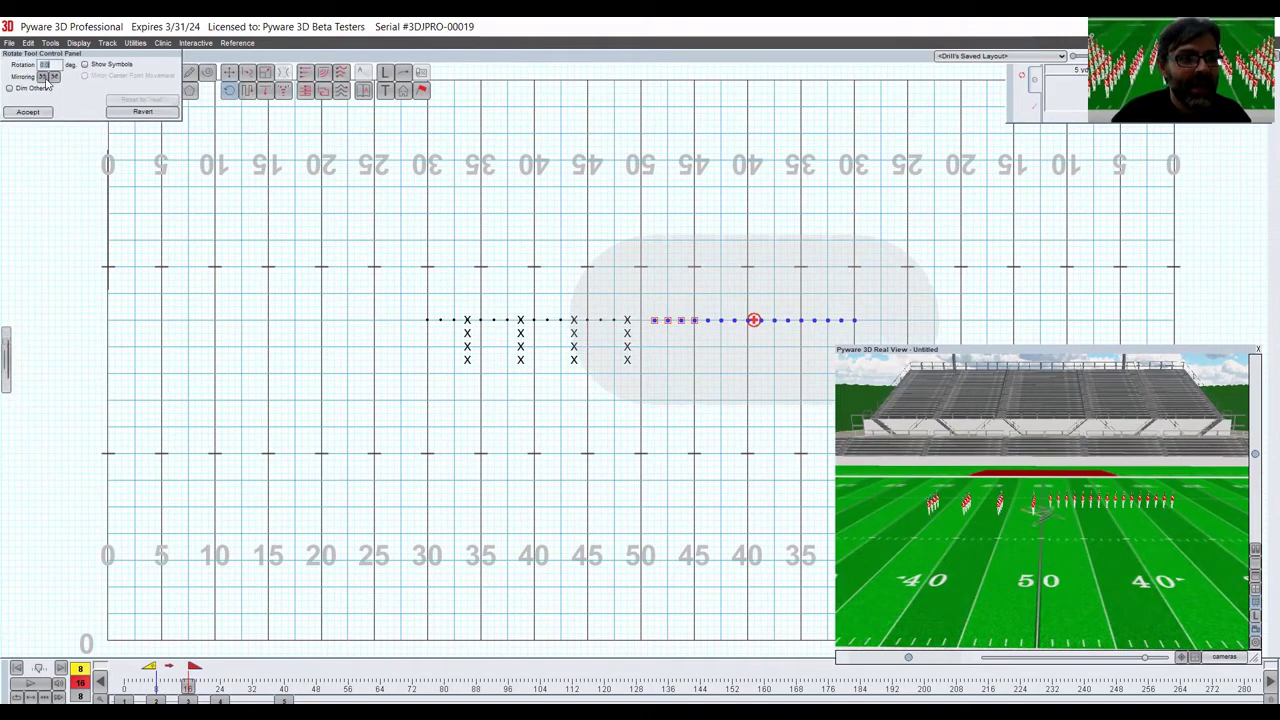
pyautogui.click(45, 79)
pyautogui.click(753, 240)
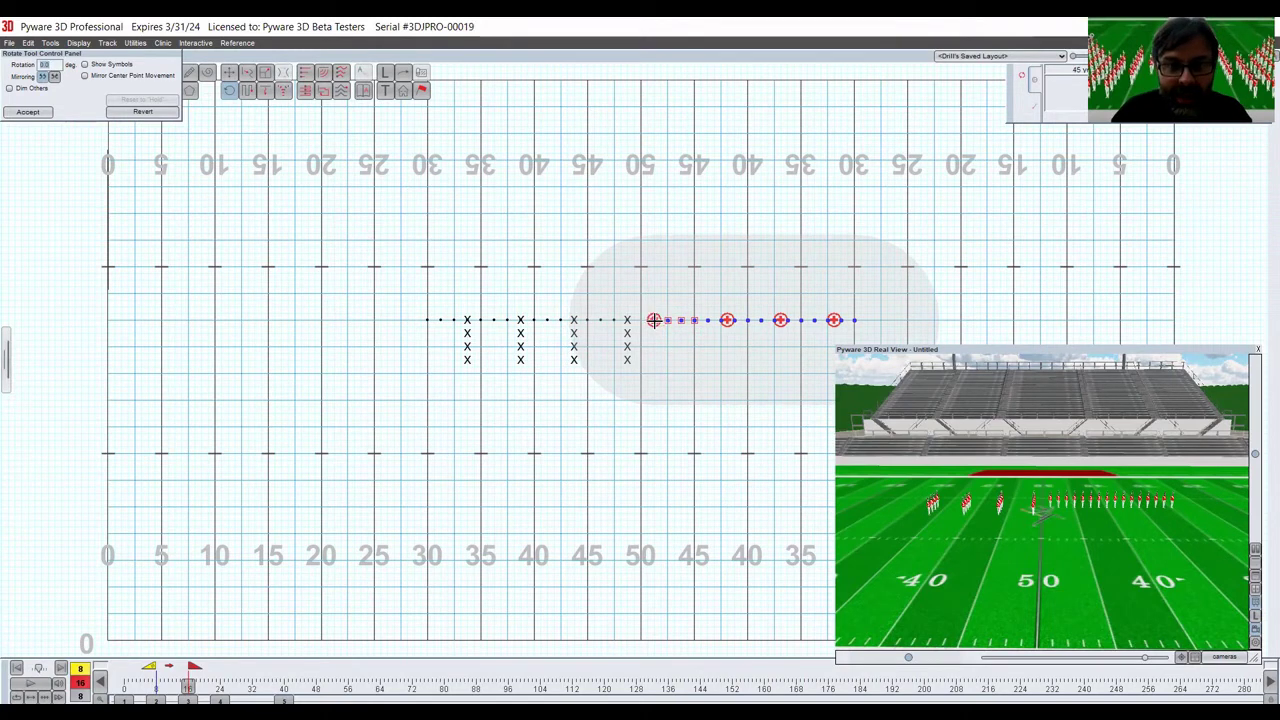
pyautogui.moveTo(727, 320)
pyautogui.mouseDown()
pyautogui.moveTo(707, 320)
pyautogui.moveTo(814, 320)
pyautogui.mouseUp()
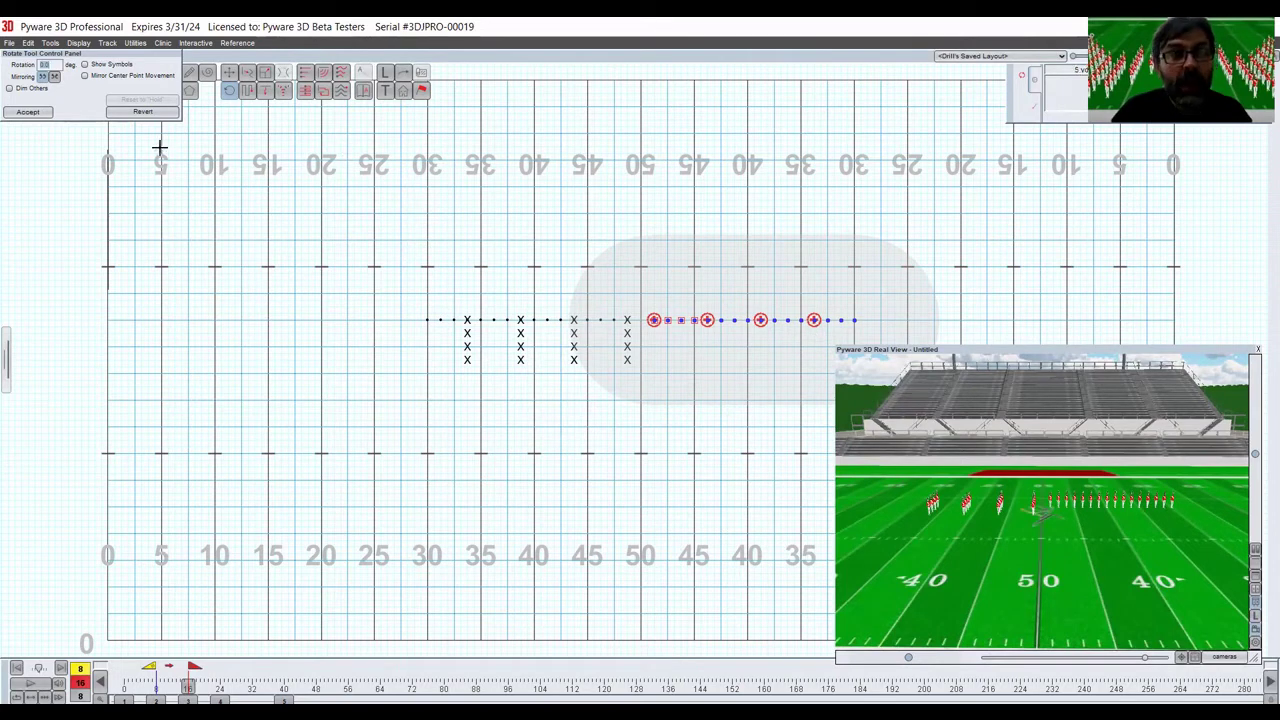
# Step: Rotate the four right-side groups by 90 degrees around their pivots, accept the rotation and deselect them
pyautogui.write('5')
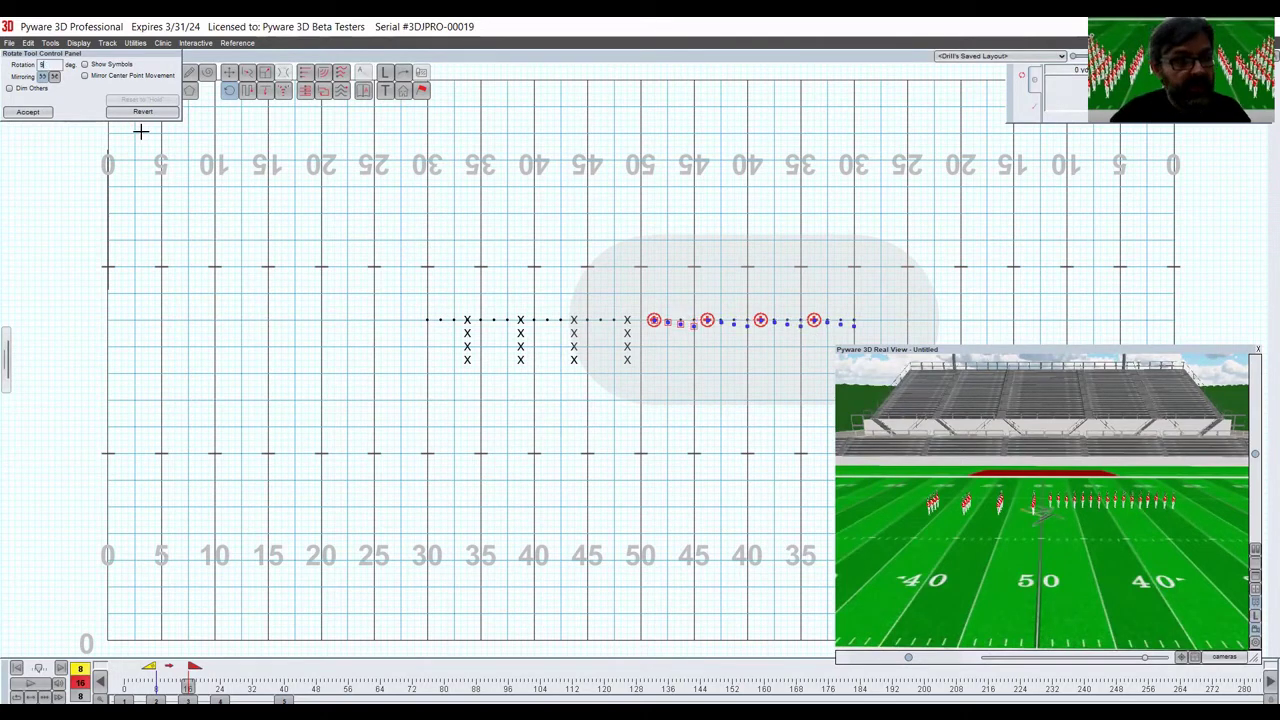
pyautogui.write('0')
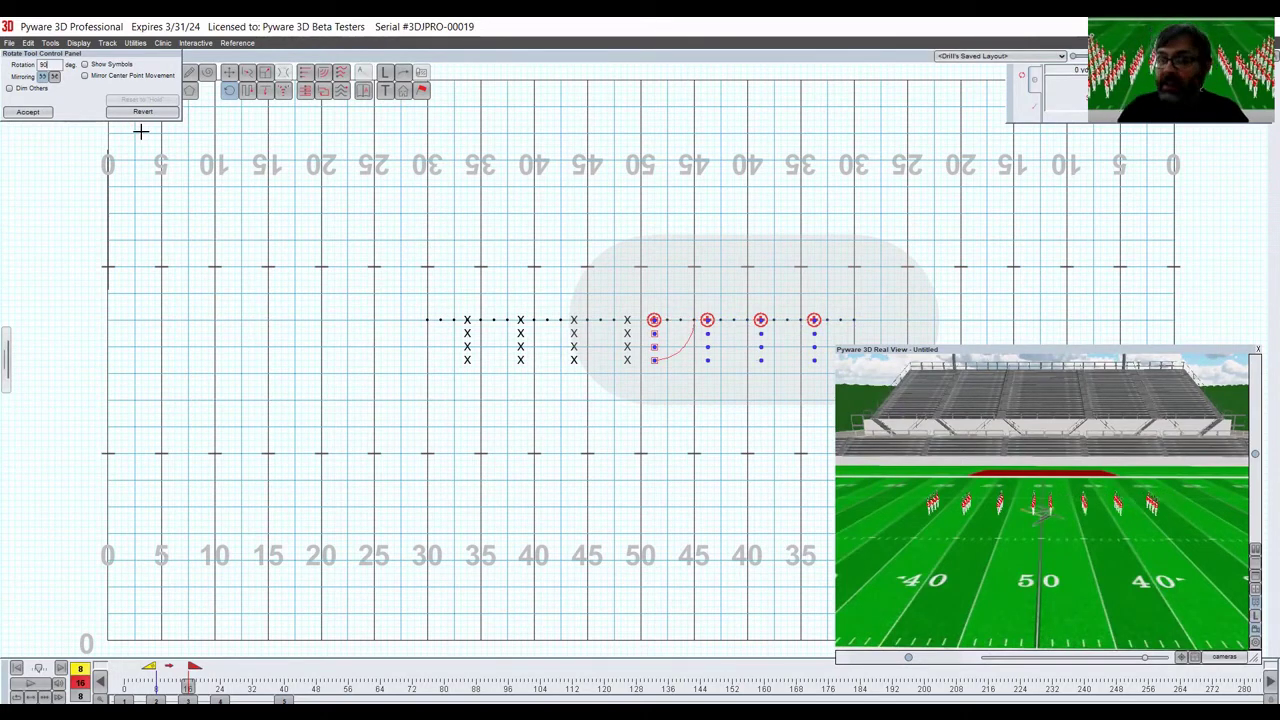
pyautogui.press('Return')
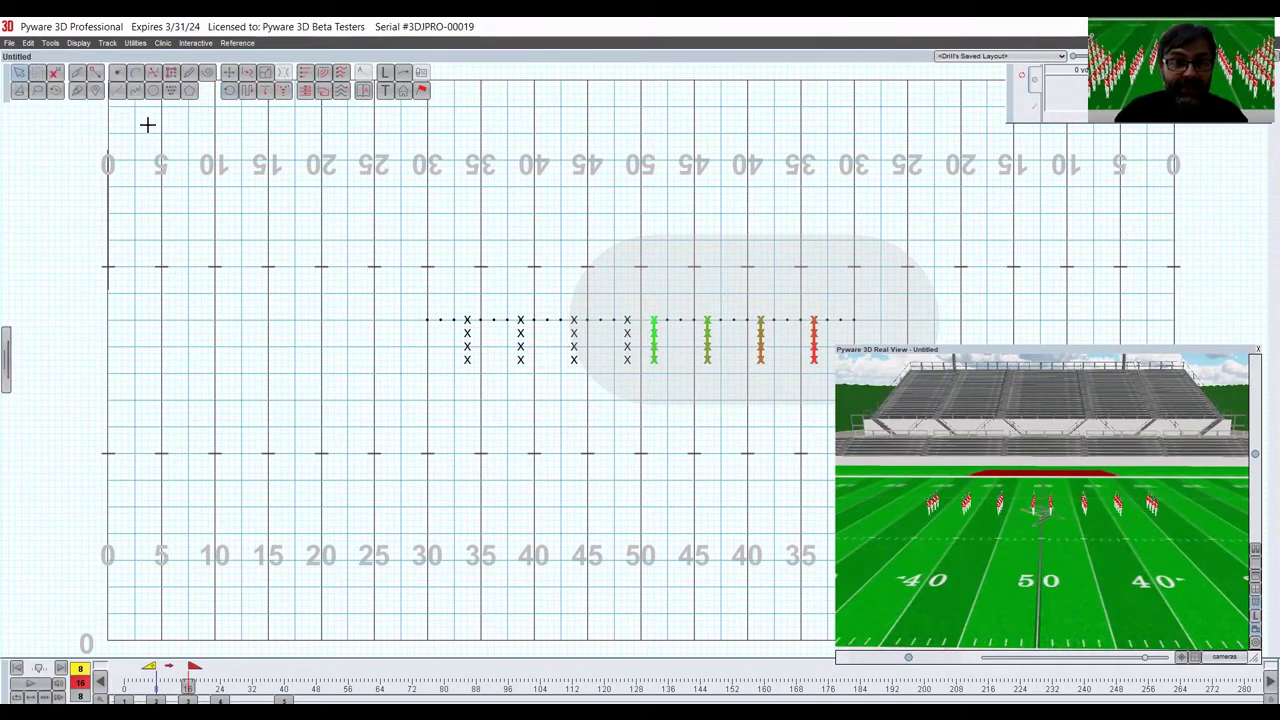
pyautogui.click(208, 313)
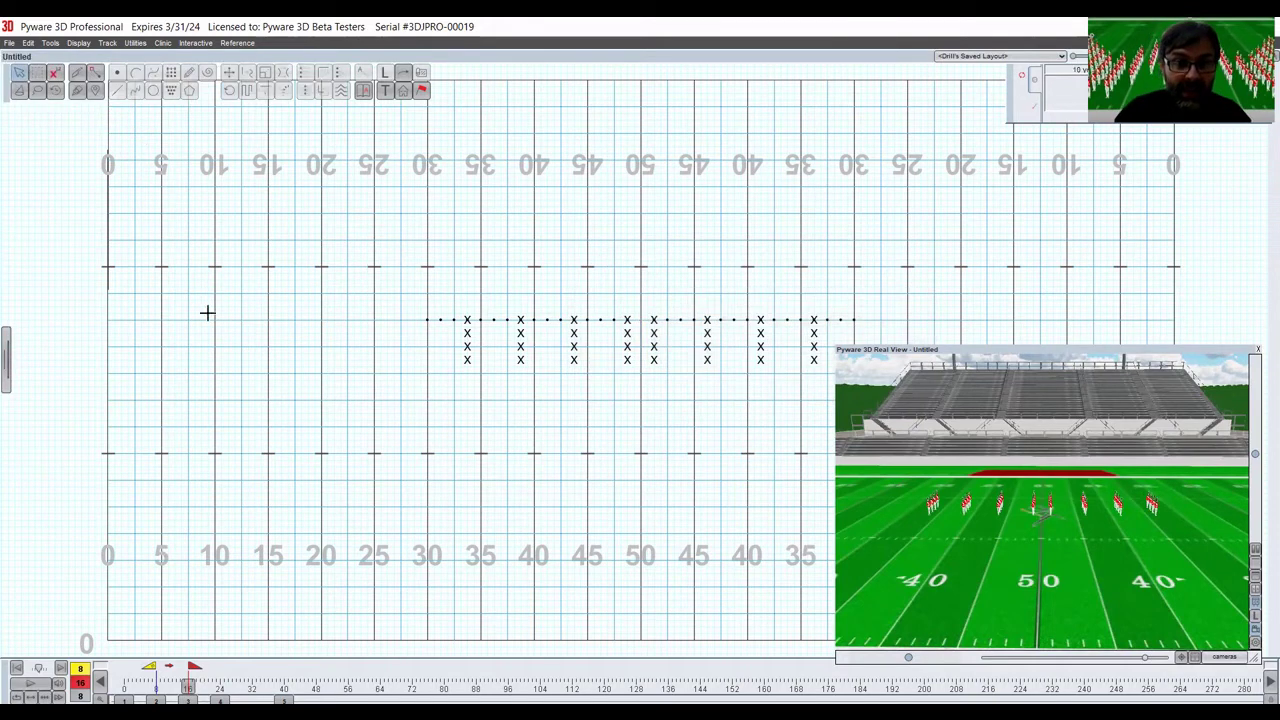
# Step: Play back counts 8 to 16, and move the start anchor to count 0 to play the whole sequence through count 16
pyautogui.click(30, 683)
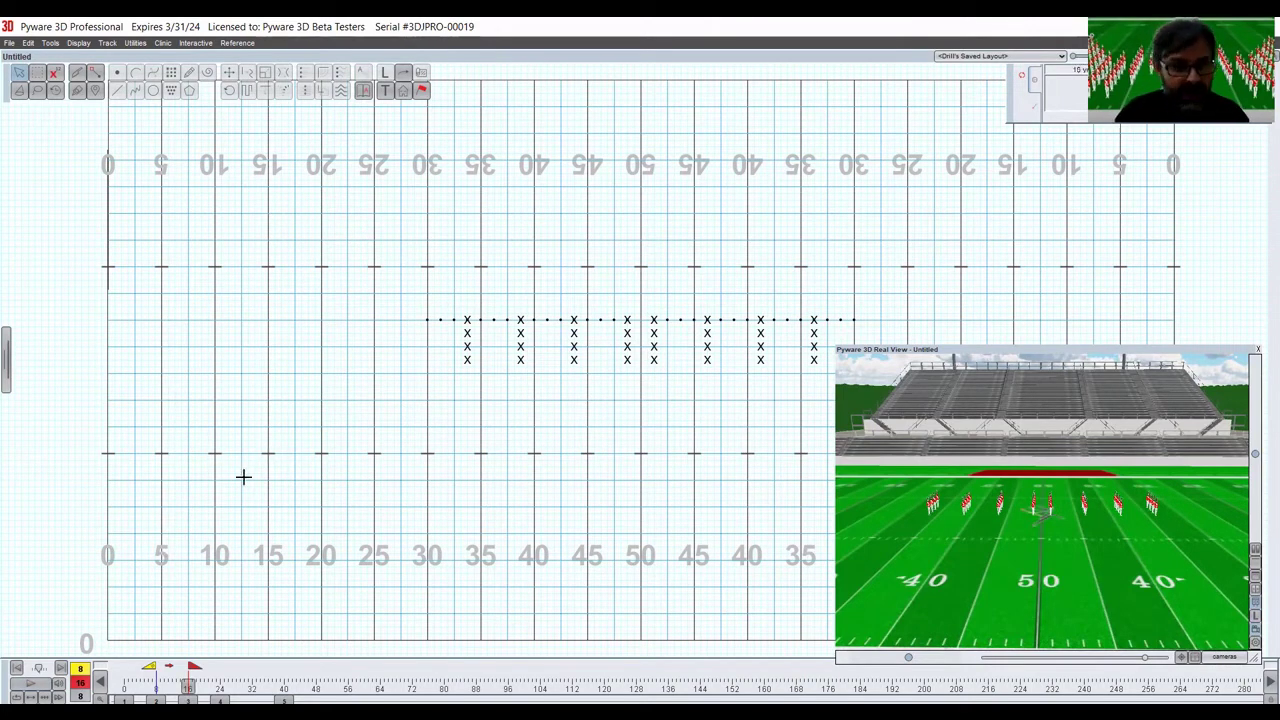
pyautogui.moveTo(150, 668); pyautogui.dragTo(120, 672)
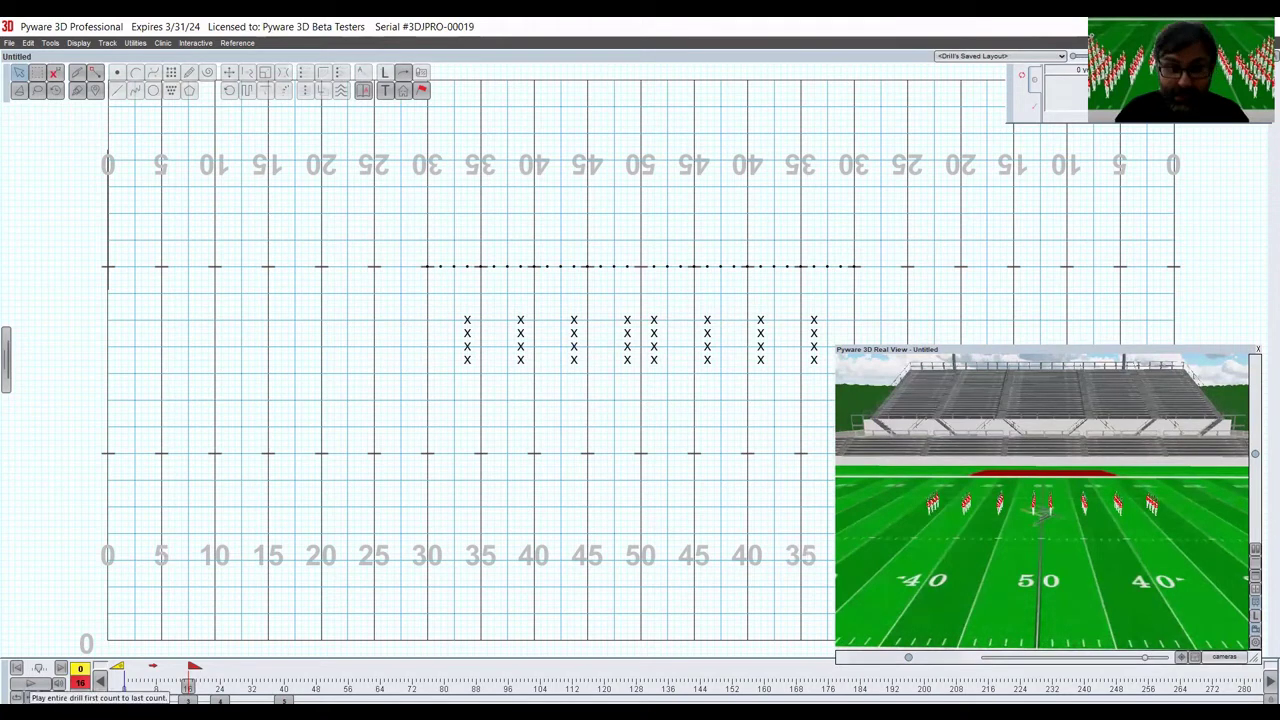
pyautogui.click(30, 683)
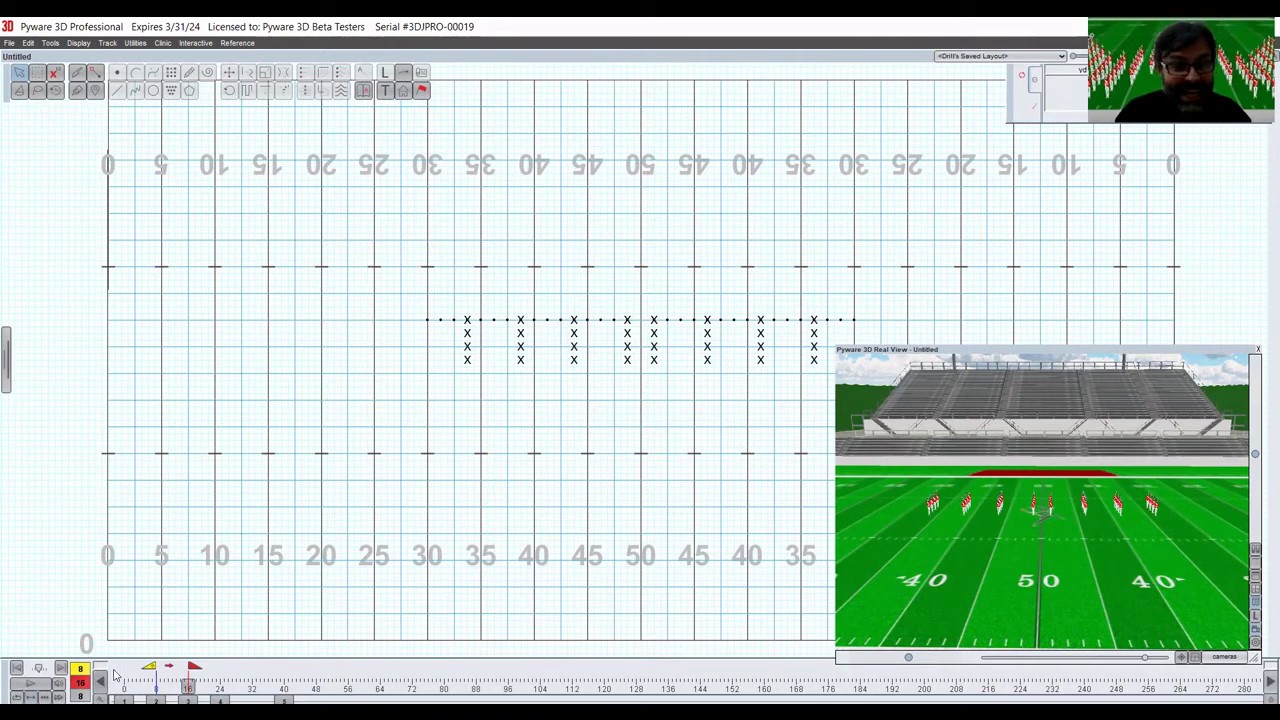
pyautogui.moveTo(150, 668); pyautogui.dragTo(40, 668)
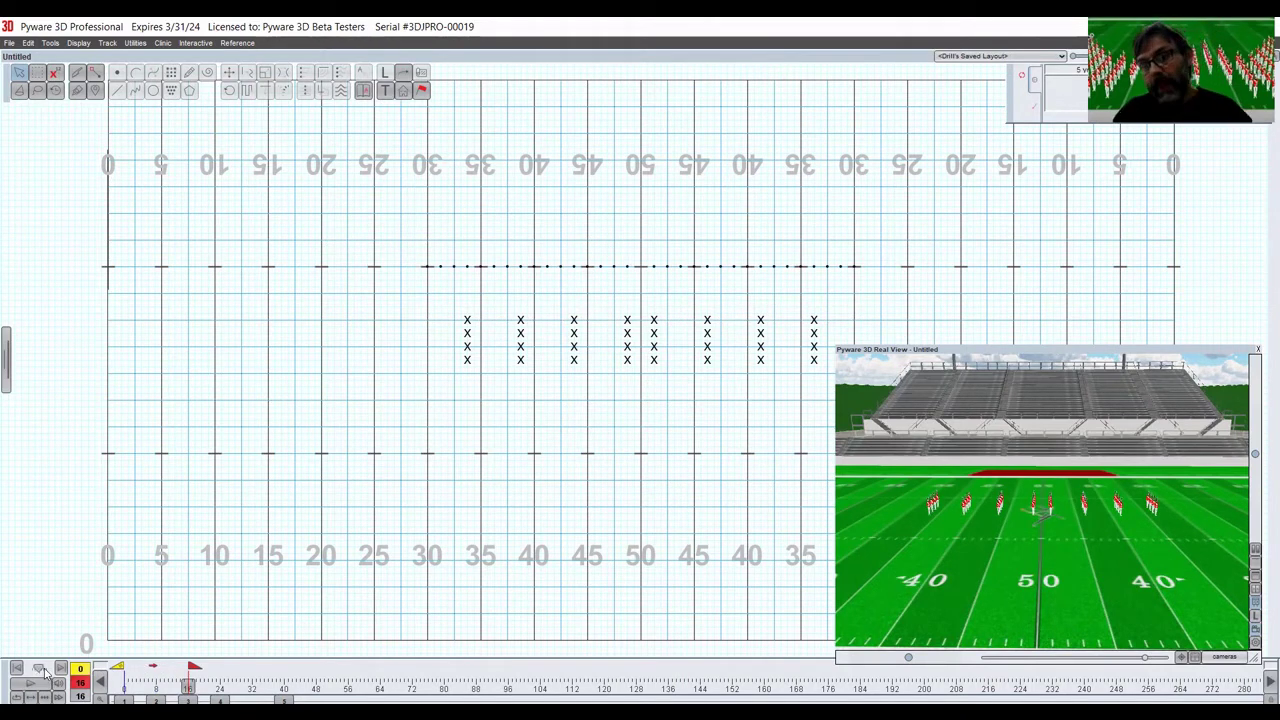
pyautogui.click(31, 684)
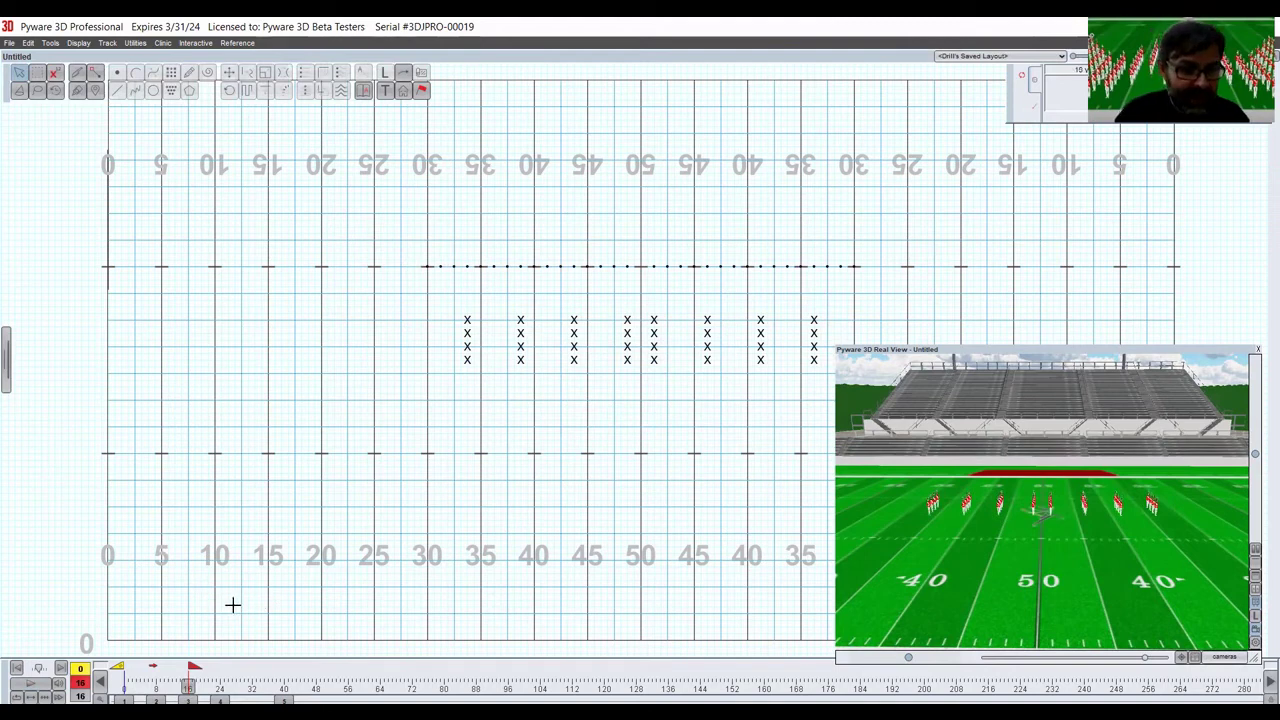
# Step: Advance the editing anchors to counts 16 to 24 and push all performers straight toward the front sideline by 5 yards, then deselect them
pyautogui.click(220, 701)
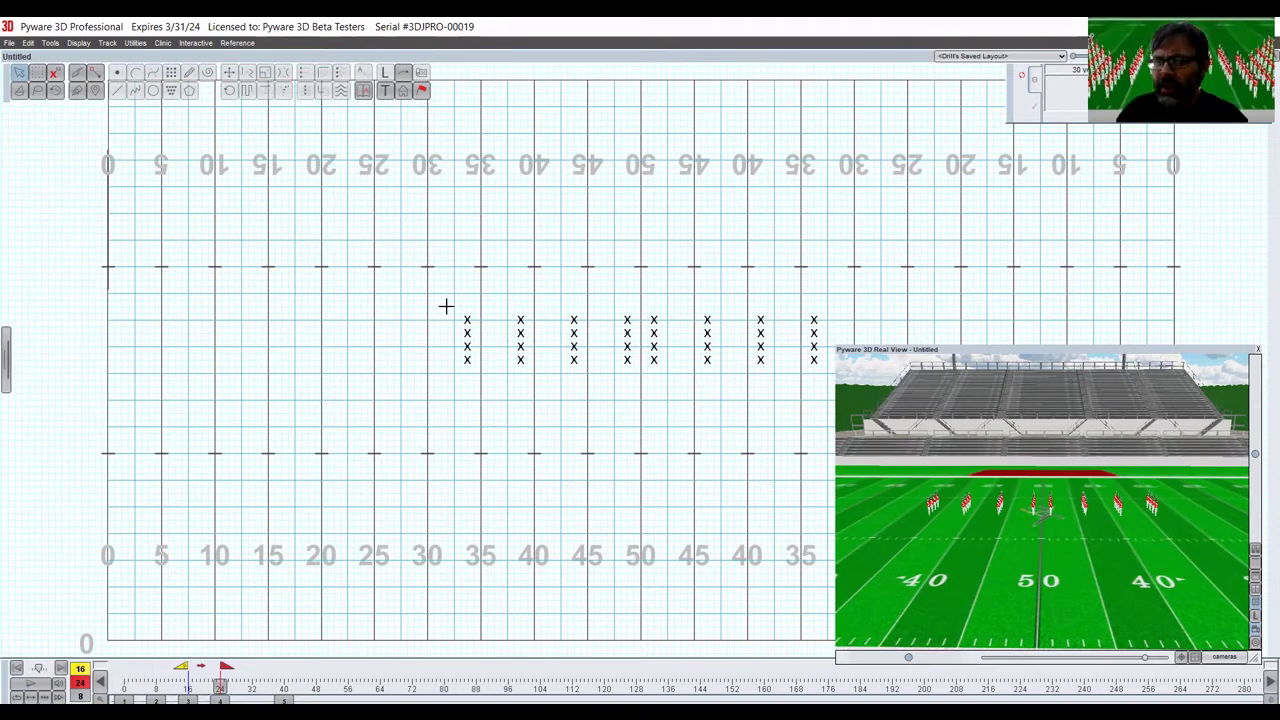
pyautogui.moveTo(443, 289); pyautogui.dragTo(998, 514)
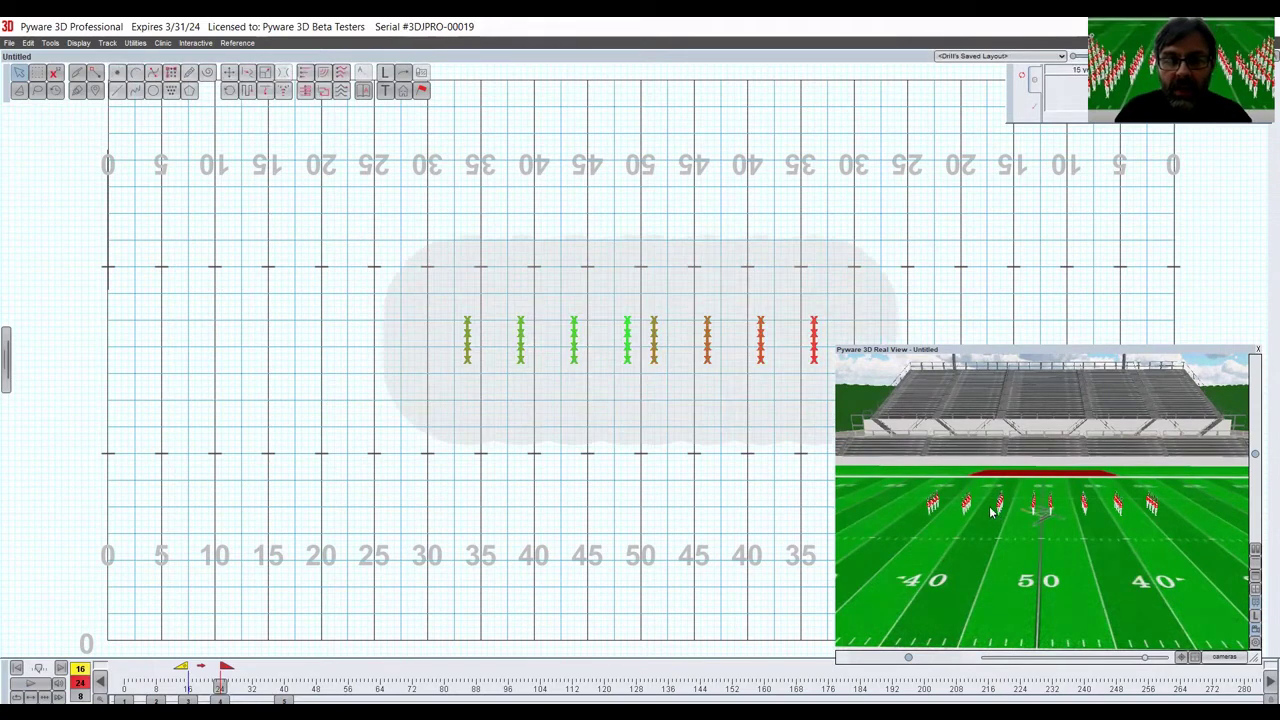
pyautogui.click(229, 72)
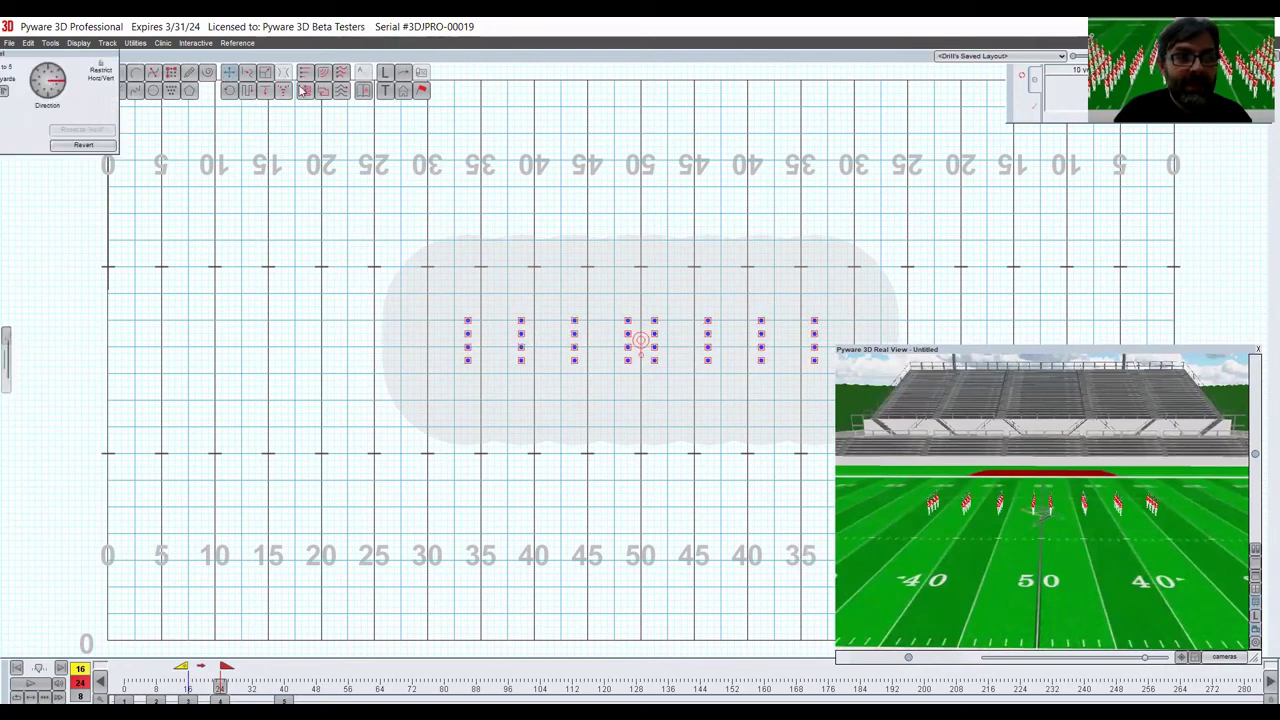
pyautogui.press('Down')
pyautogui.press('Down')
pyautogui.press('Down')
pyautogui.press('Down')
pyautogui.press('Down')
pyautogui.press('Down')
pyautogui.press('Down')
pyautogui.press('Down')
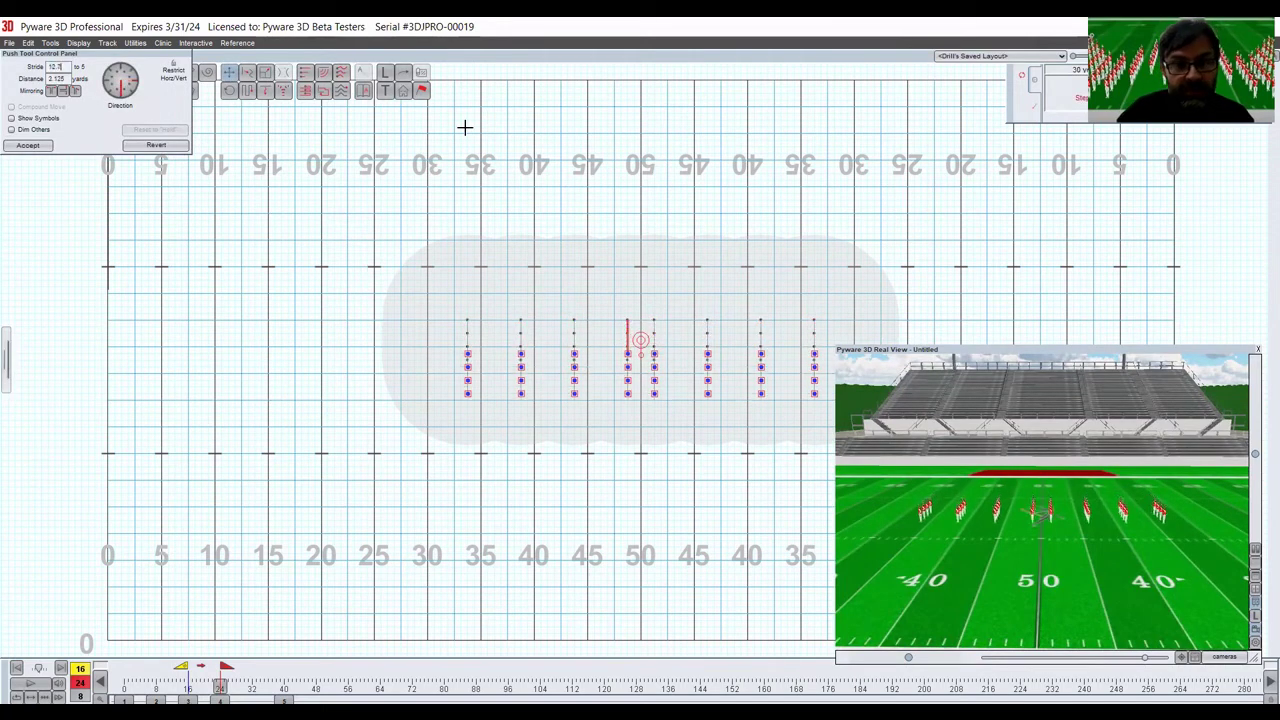
pyautogui.press('Return')
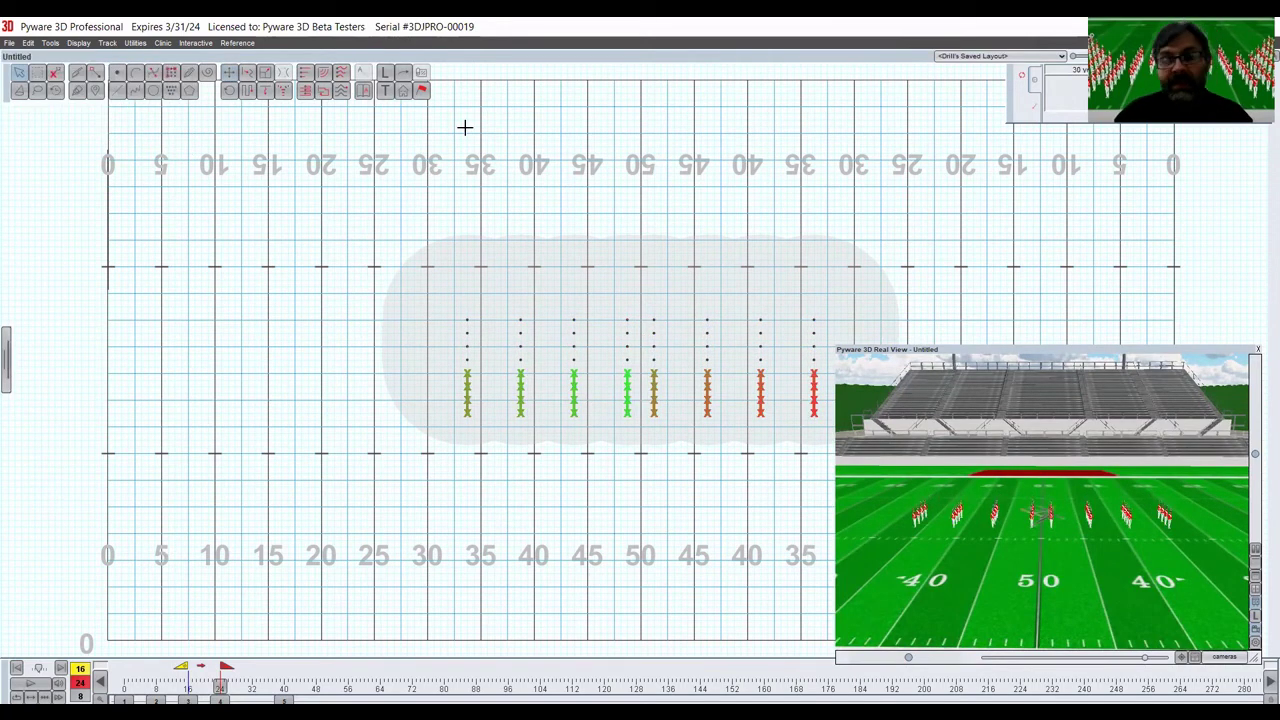
pyautogui.click(606, 229)
# Step: Add a standard page tab at count 32 to the production sheet
pyautogui.click(6, 374)
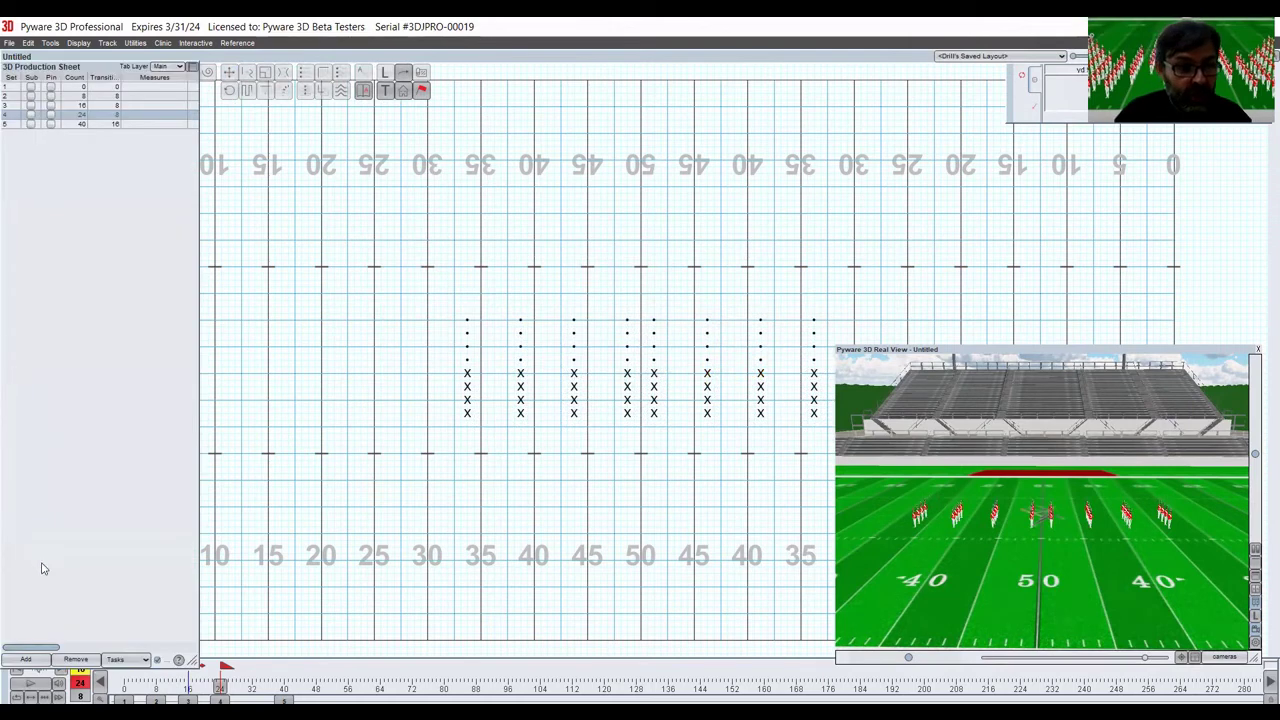
pyautogui.click(26, 659)
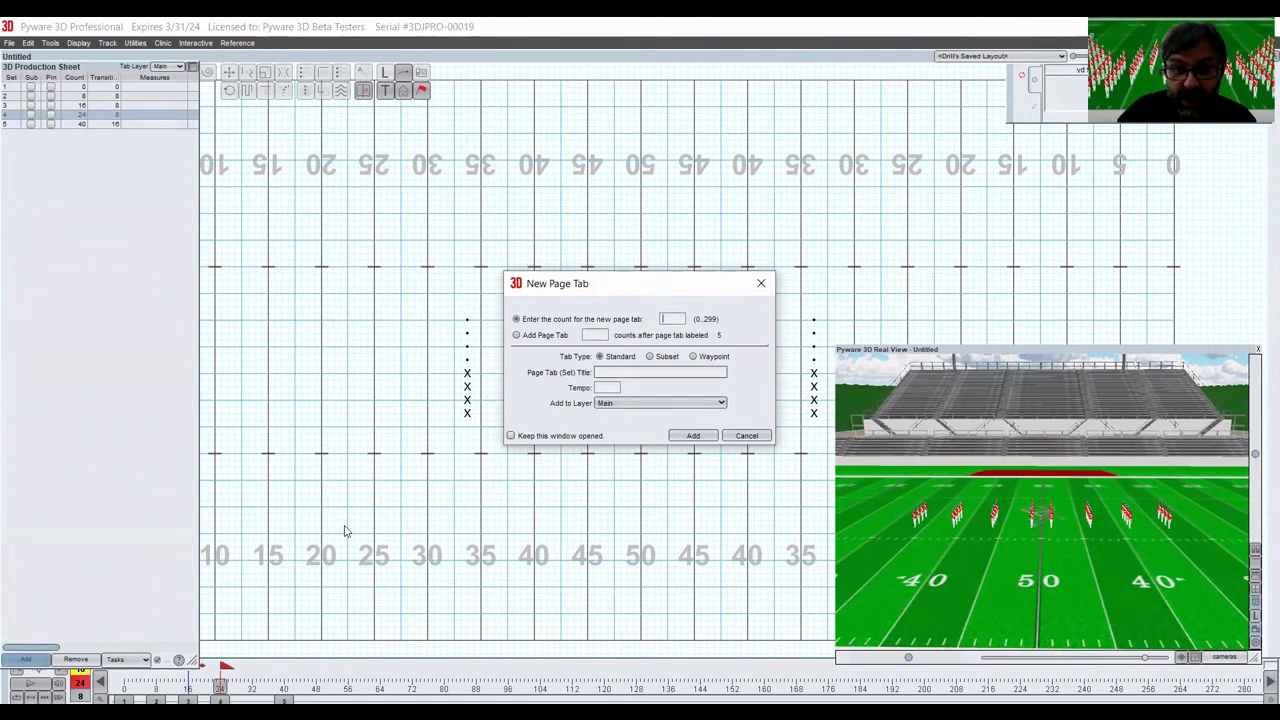
pyautogui.write('32')
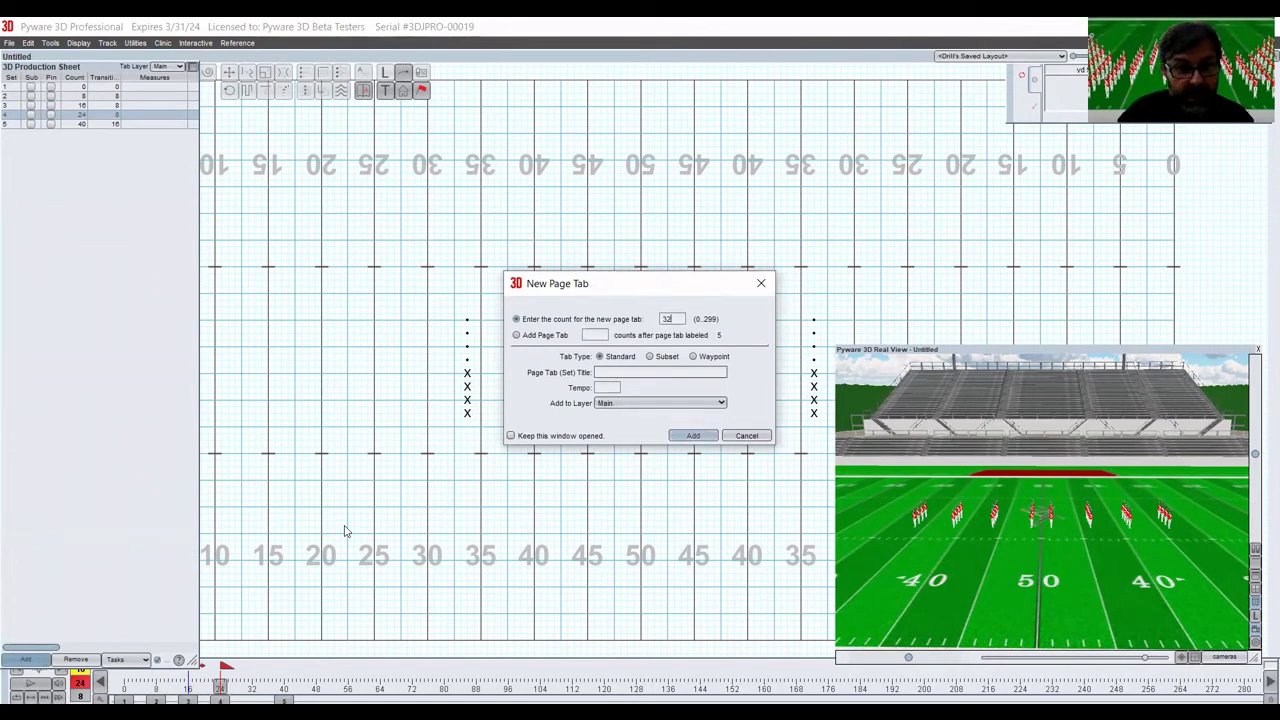
pyautogui.press('Return')
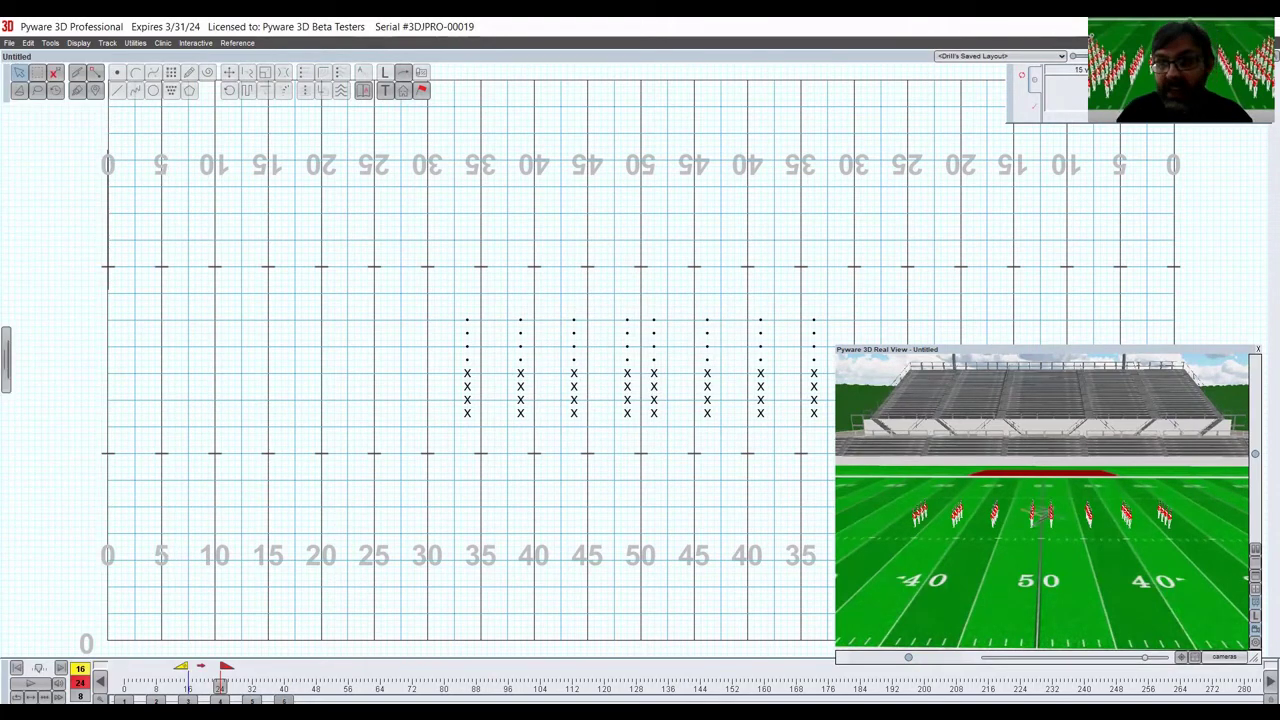
# Step: Remove the page tab at count 40 from the production sheet
pyautogui.doubleClick(284, 701)
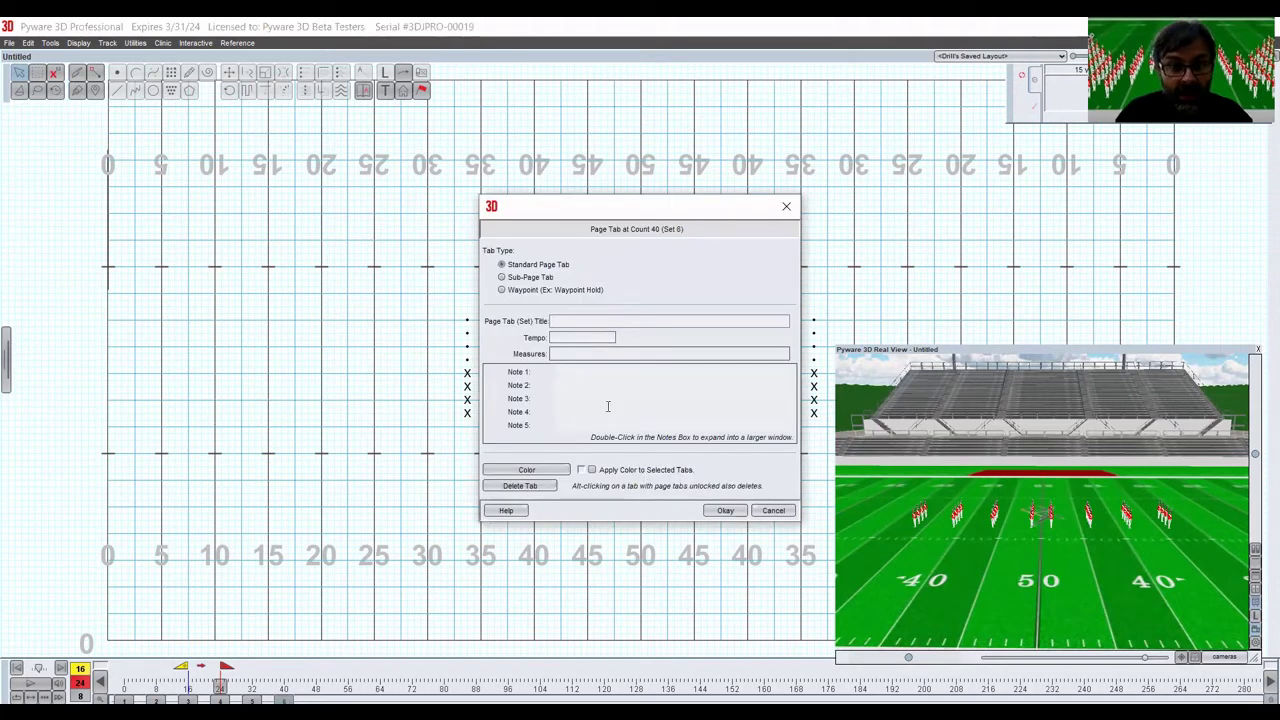
pyautogui.click(773, 511)
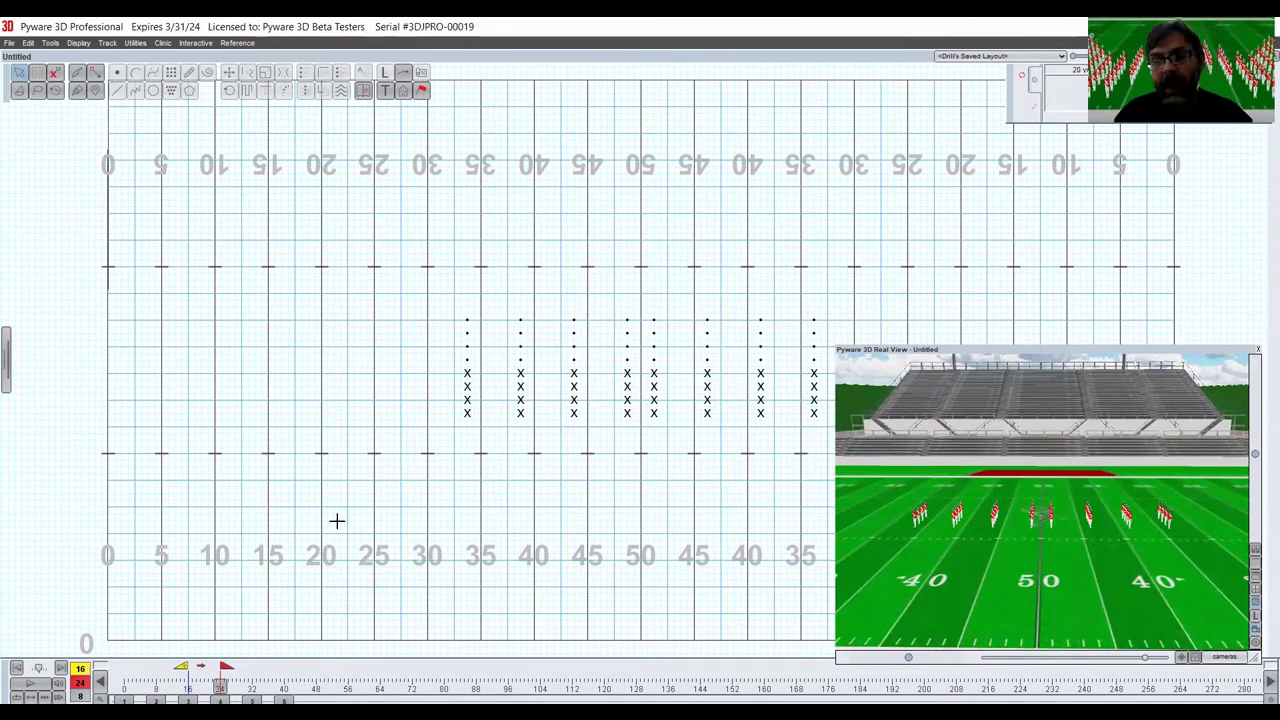
pyautogui.moveTo(2, 482)
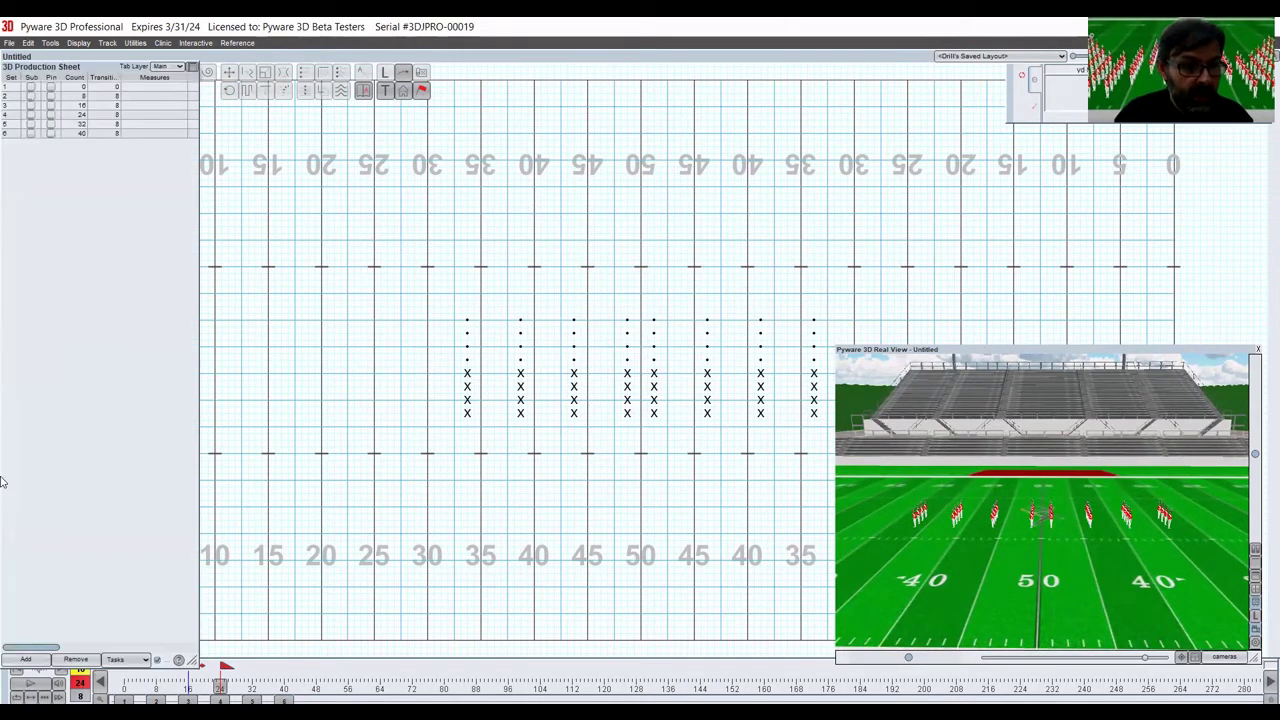
pyautogui.click(70, 133)
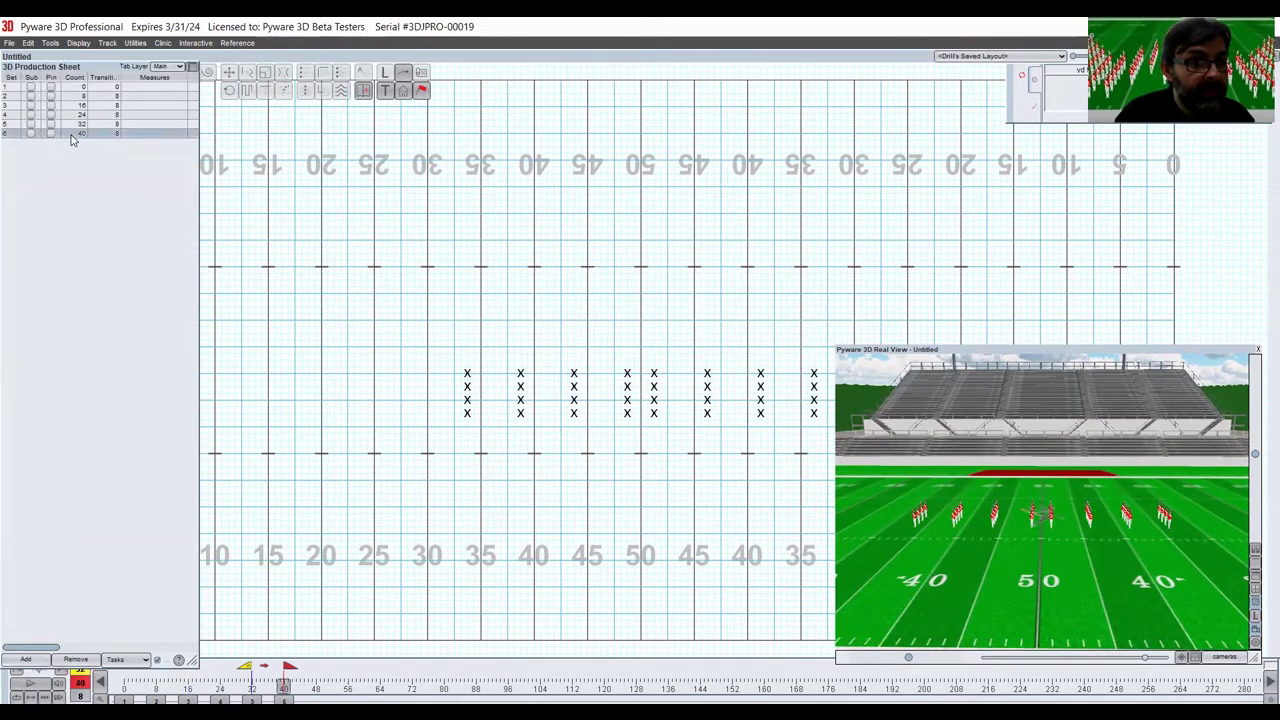
pyautogui.click(75, 659)
pyautogui.click(650, 385)
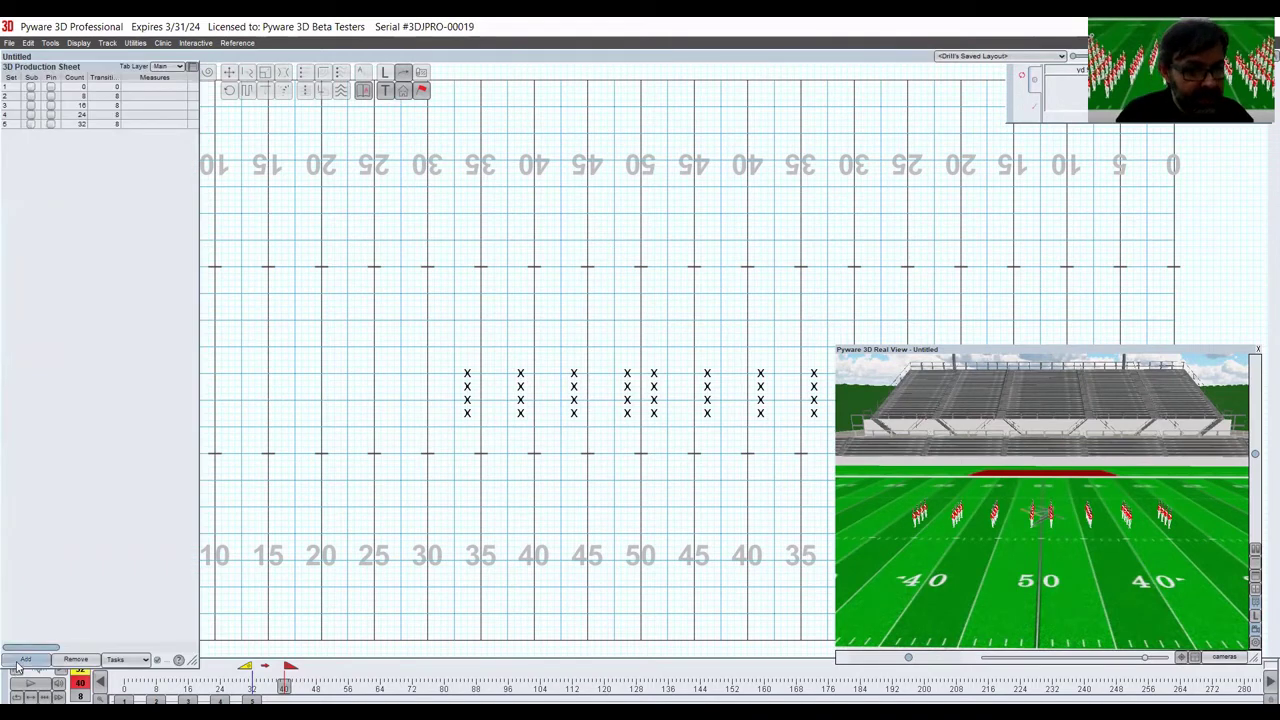
# Step: Add a standard page tab at count 48 and set the editing anchors to counts 24 to 32
pyautogui.click(20, 661)
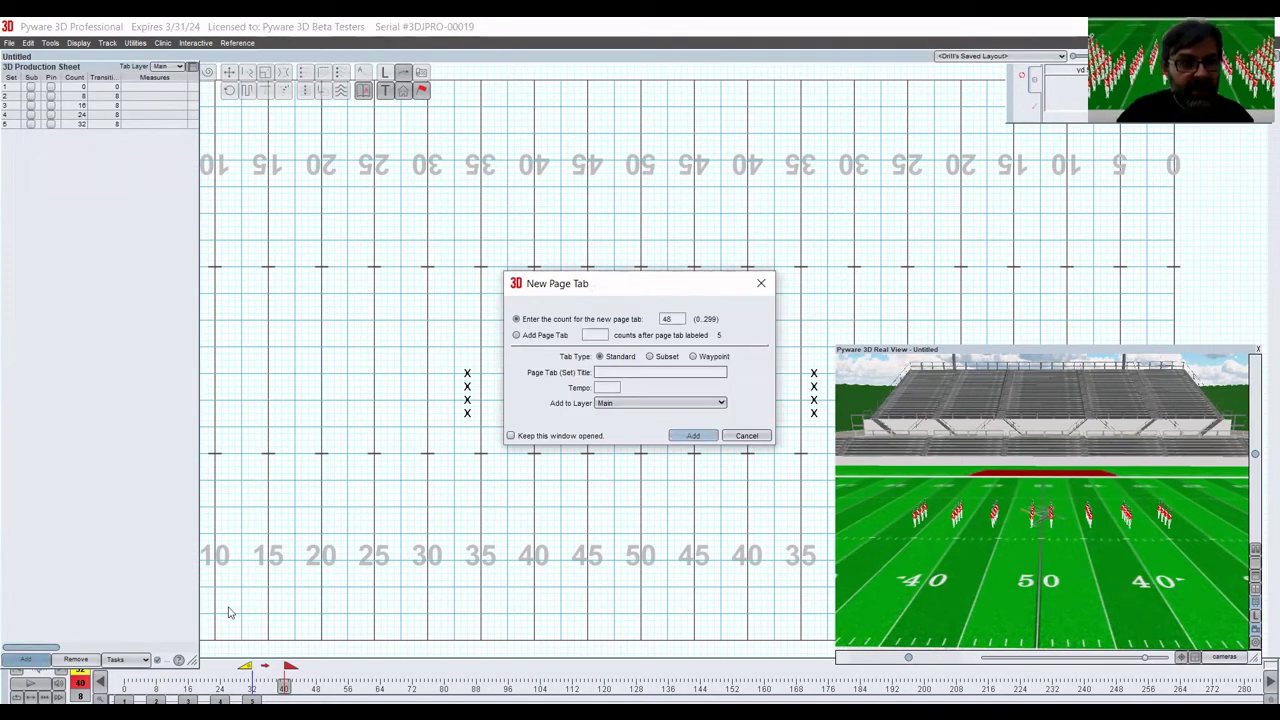
pyautogui.press('Return')
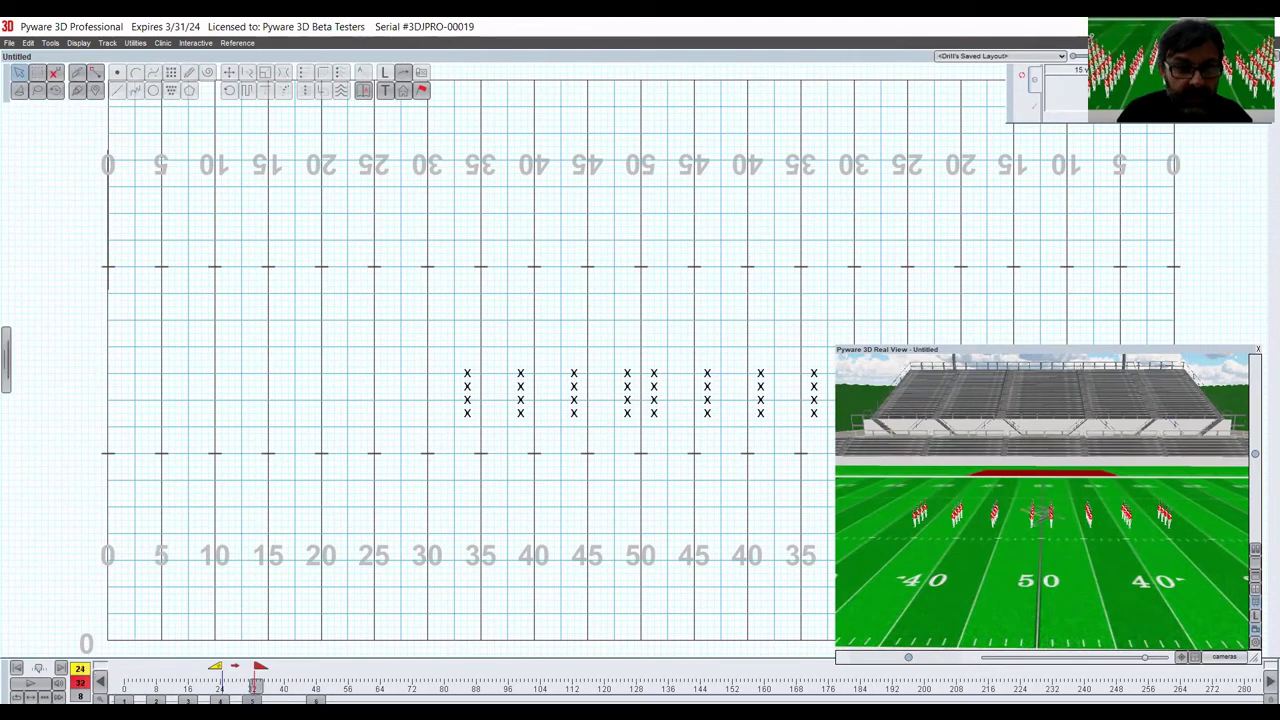
pyautogui.press('Left')
pyautogui.press('Right')
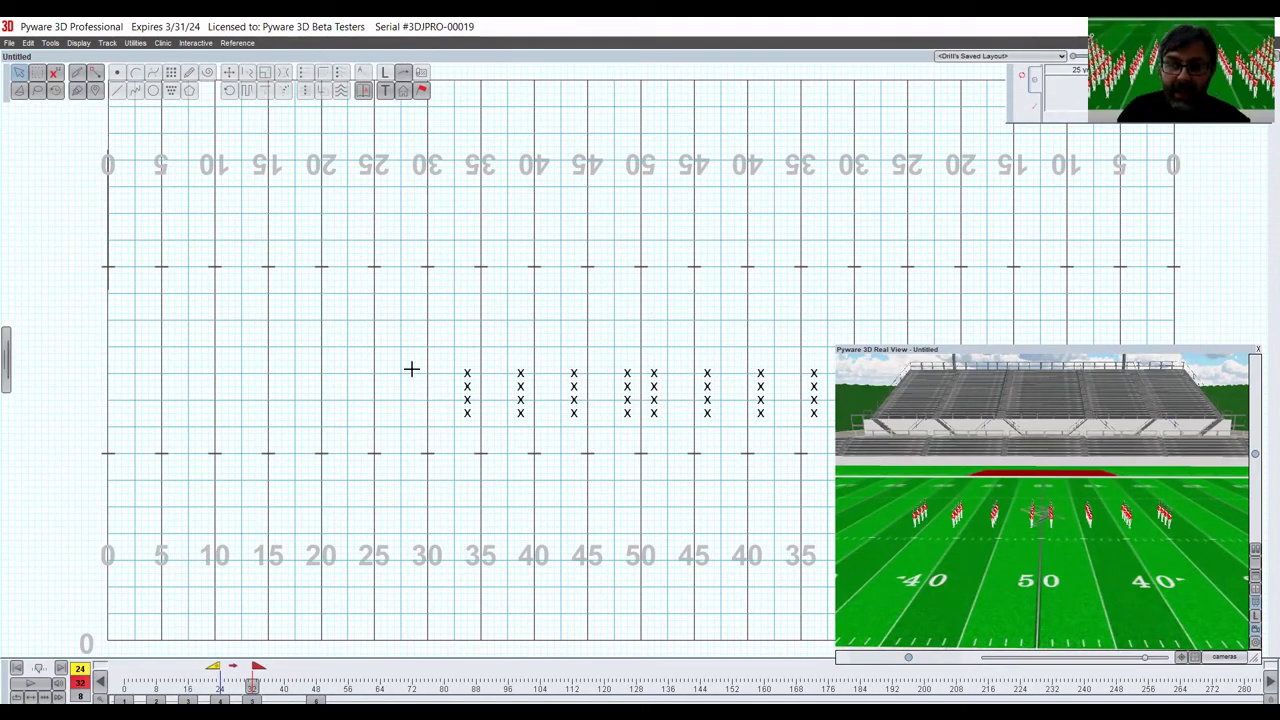
# Step: Set up a rotation of the four groups left of the 50 with separate pivots, each placed one performer interval in front of its group
pyautogui.moveTo(437, 331)
pyautogui.mouseDown()
pyautogui.moveTo(470, 379)
pyautogui.moveTo(604, 452)
pyautogui.moveTo(632, 450)
pyautogui.mouseUp()
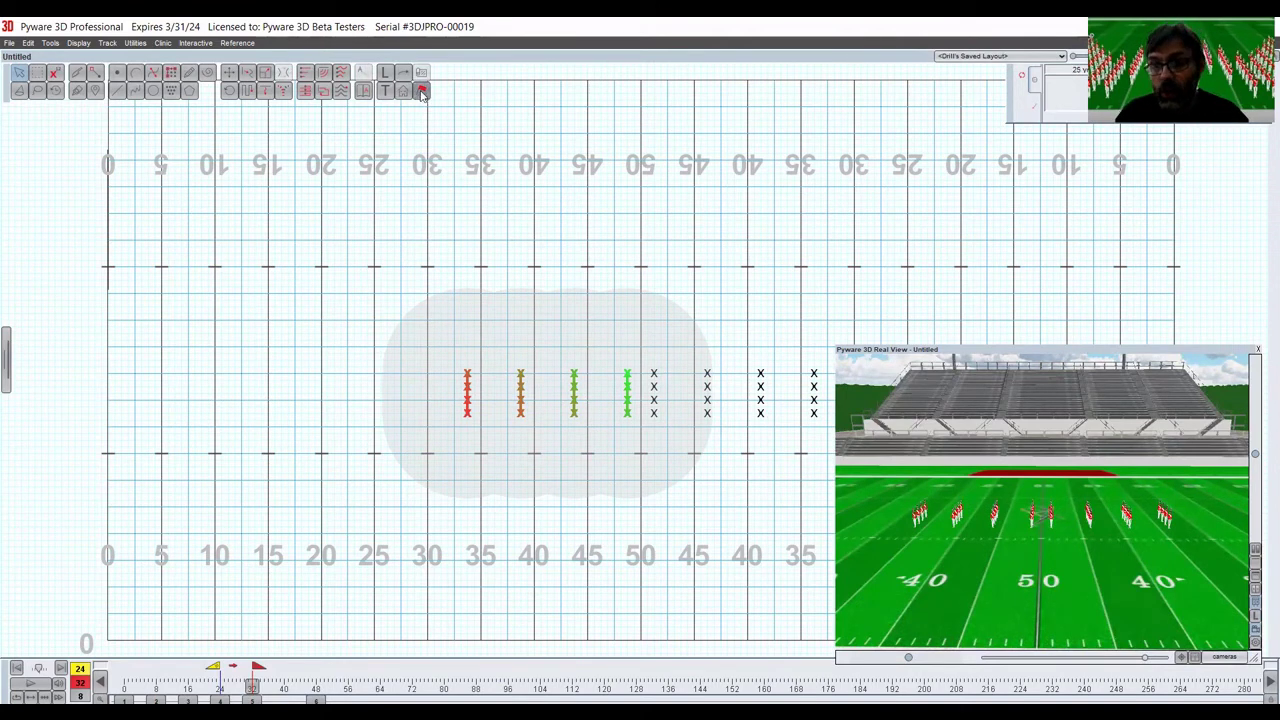
pyautogui.click(228, 95)
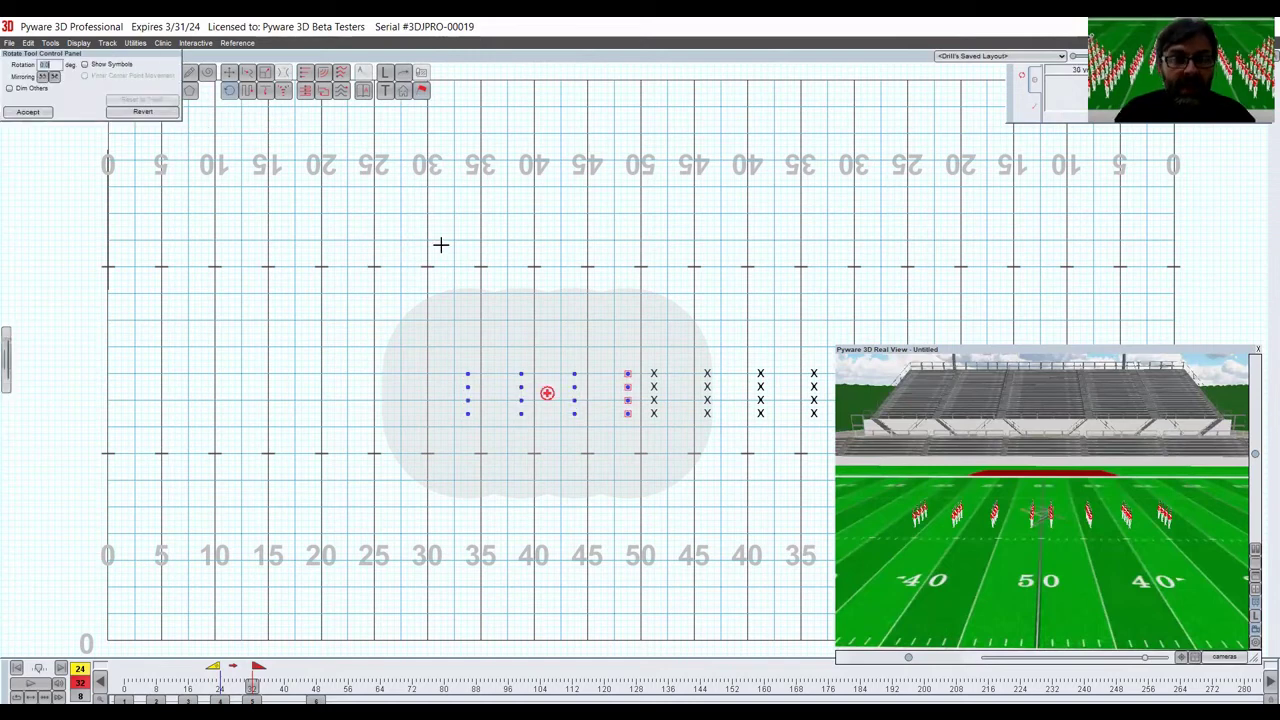
pyautogui.click(44, 78)
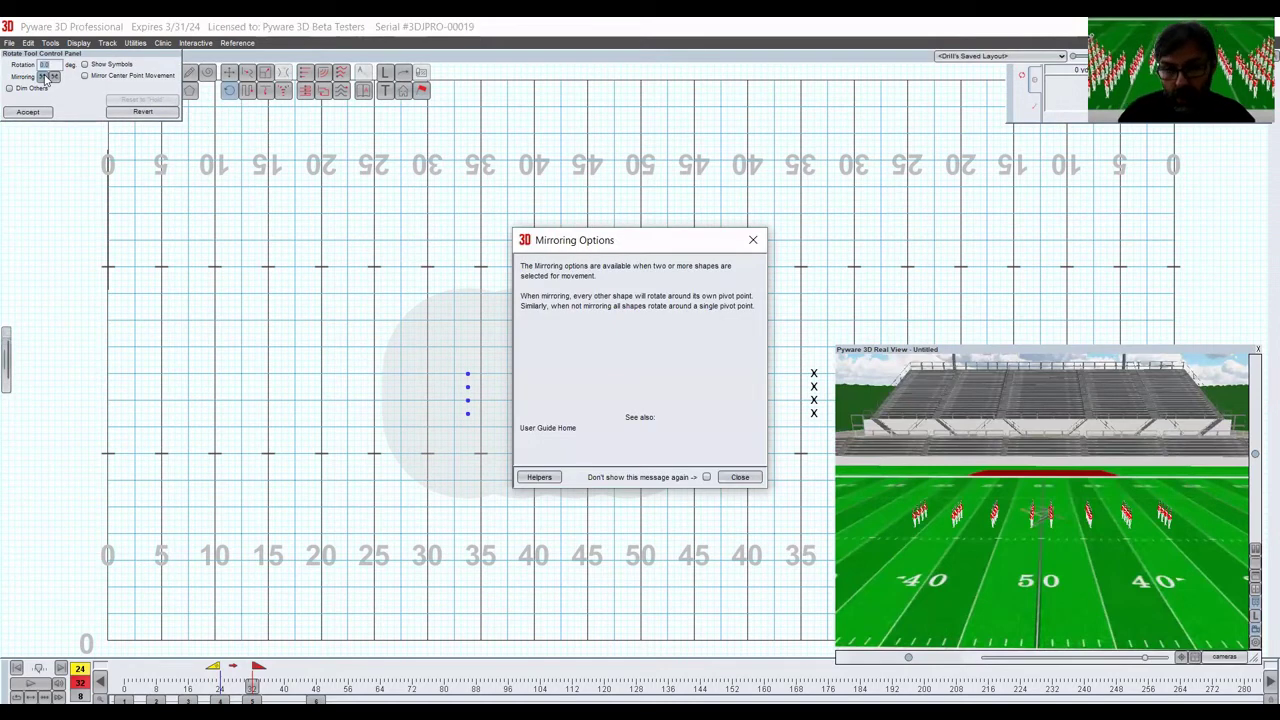
pyautogui.press('Return')
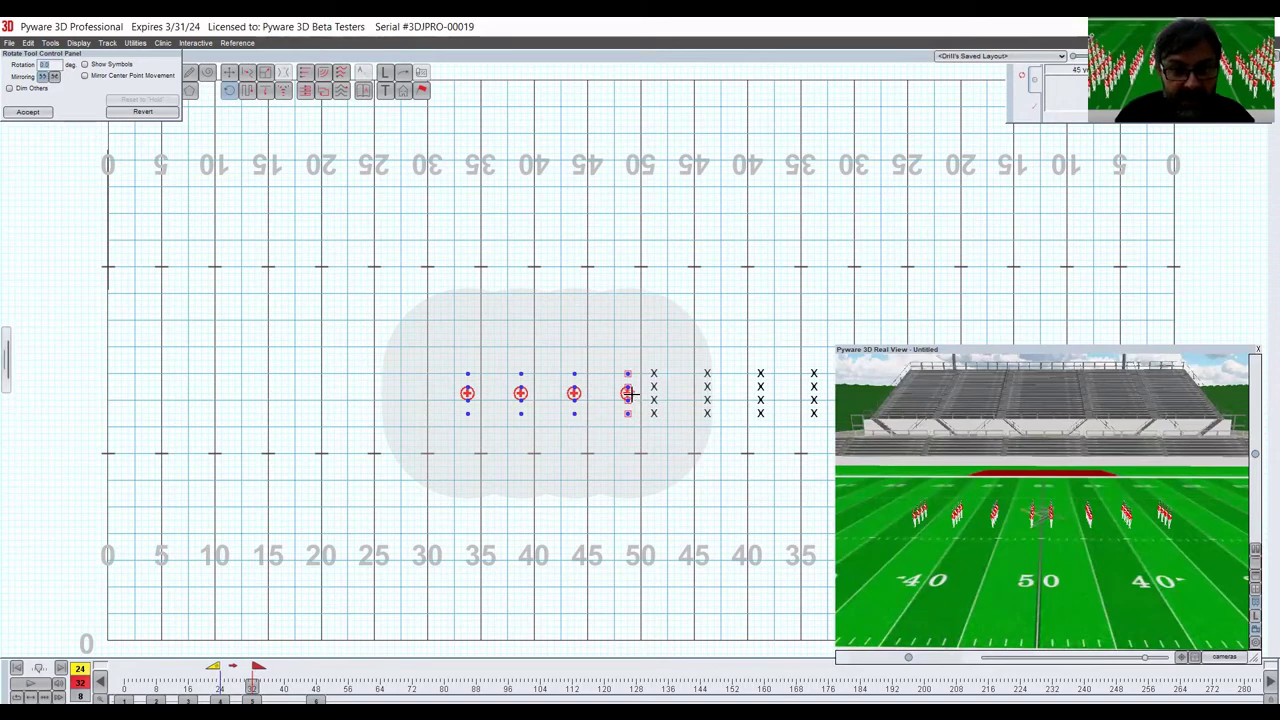
pyautogui.moveTo(628, 393); pyautogui.dragTo(627, 426)
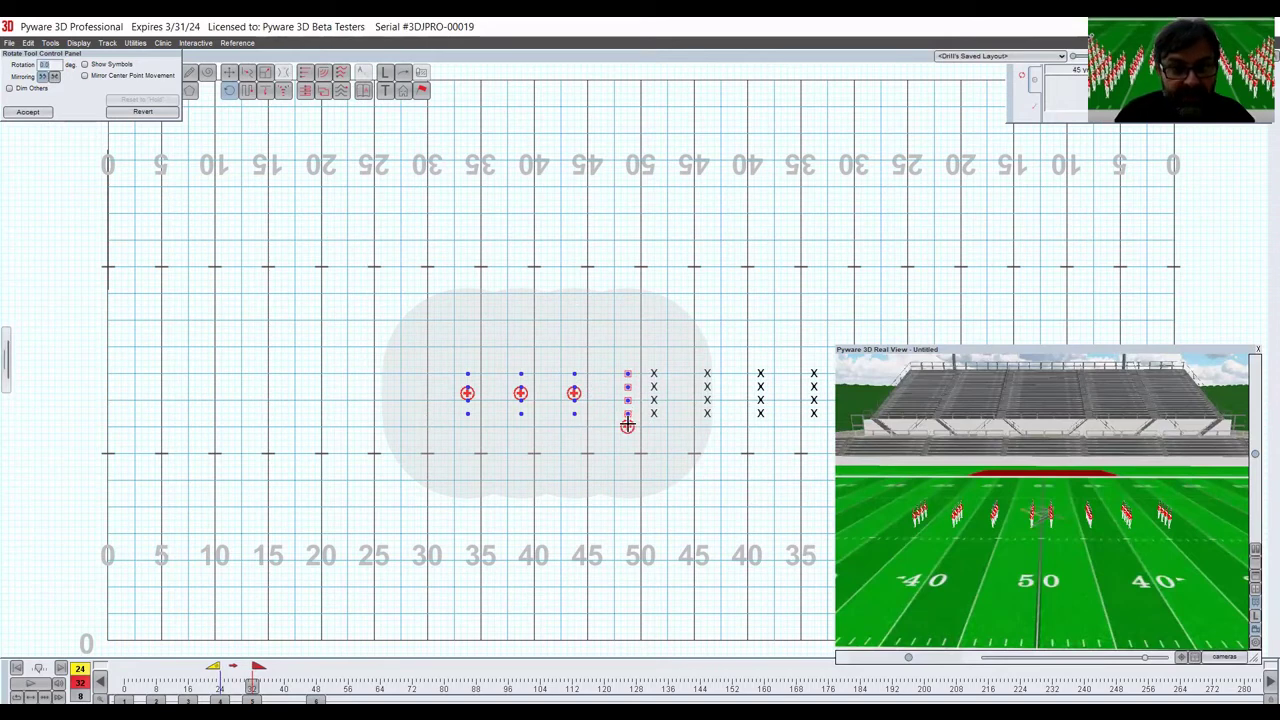
pyautogui.moveTo(574, 393); pyautogui.dragTo(574, 426)
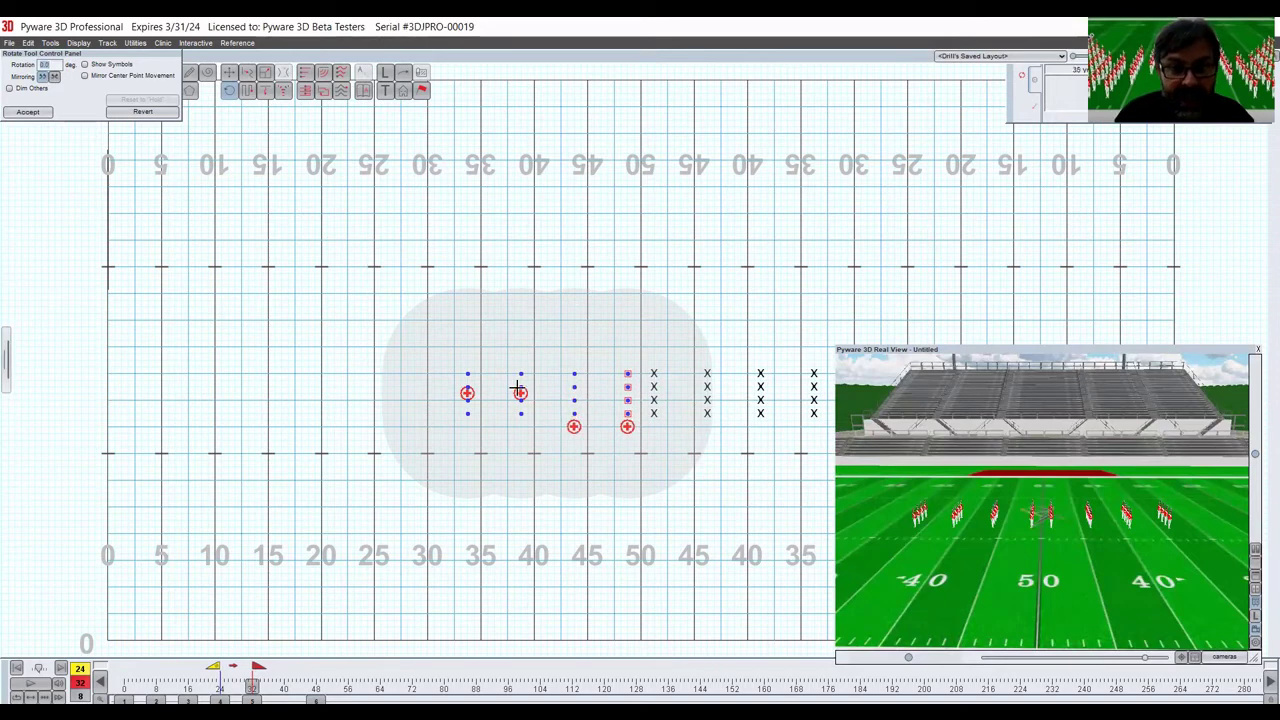
pyautogui.moveTo(520, 393); pyautogui.dragTo(520, 426)
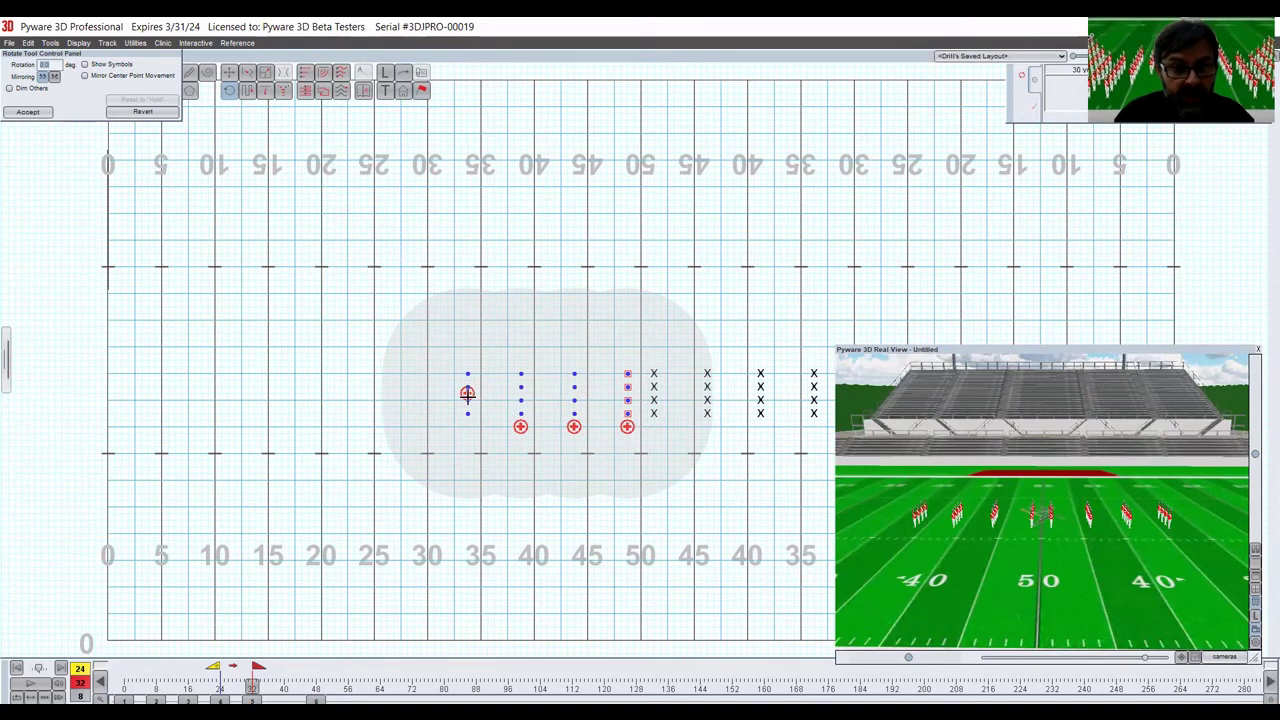
pyautogui.moveTo(467, 393); pyautogui.dragTo(468, 425)
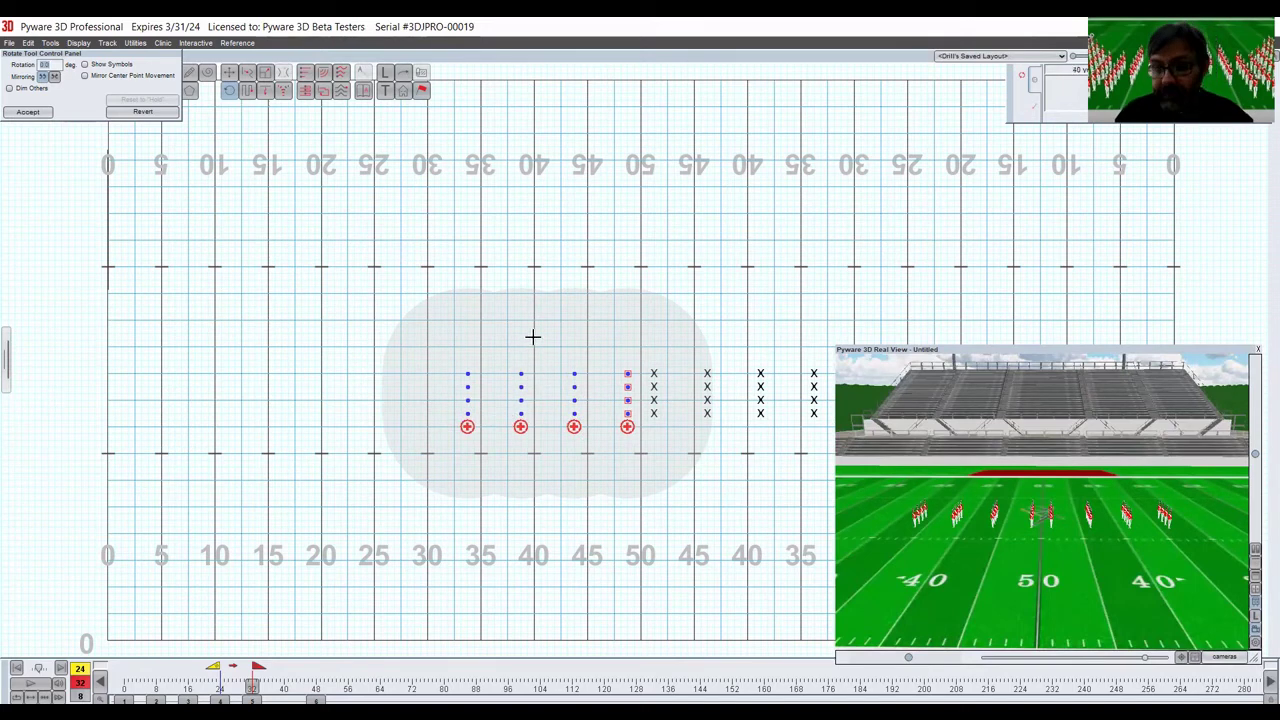
# Step: Rotate the four left-side groups by -90 degrees around their pivots and accept the rotation
pyautogui.write('9')
pyautogui.press('BackSpace')
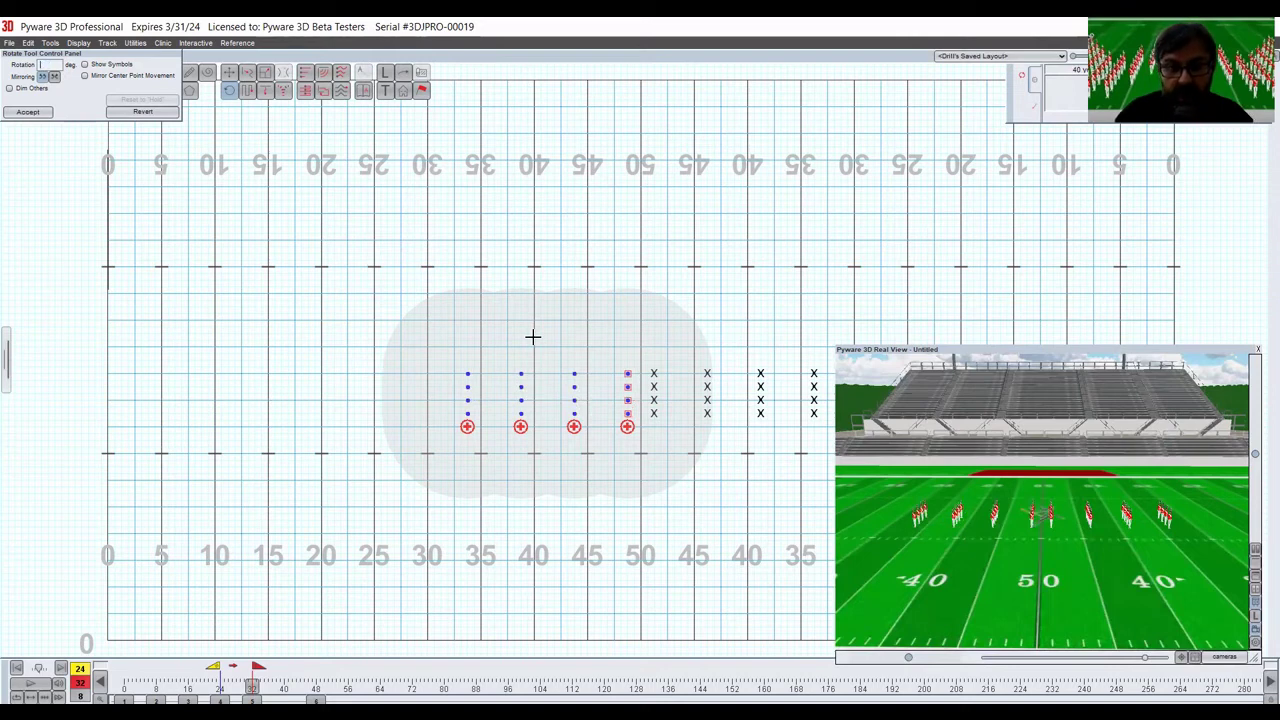
pyautogui.write('-90')
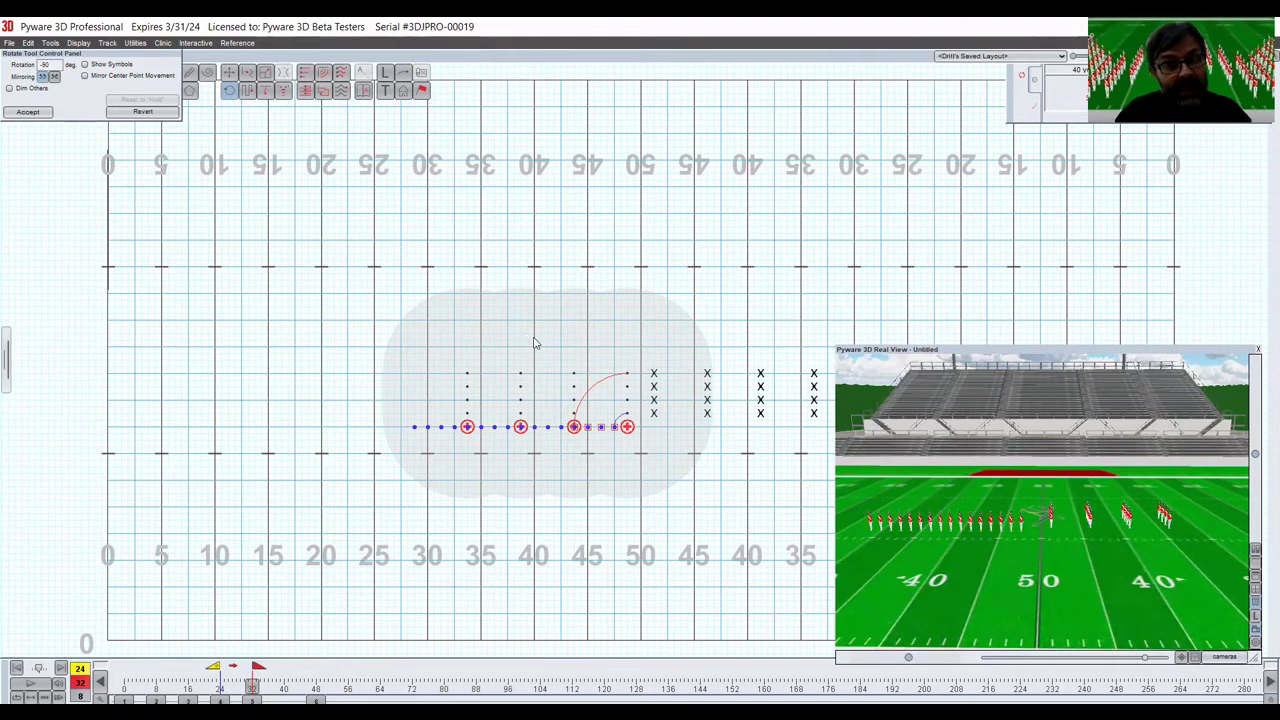
pyautogui.press('Return')
# Step: Set up a rotation of the four groups right of the 50 with separate pivots, each placed one performer interval in front of its group
pyautogui.moveTo(627, 333); pyautogui.dragTo(865, 443)
pyautogui.click(231, 91)
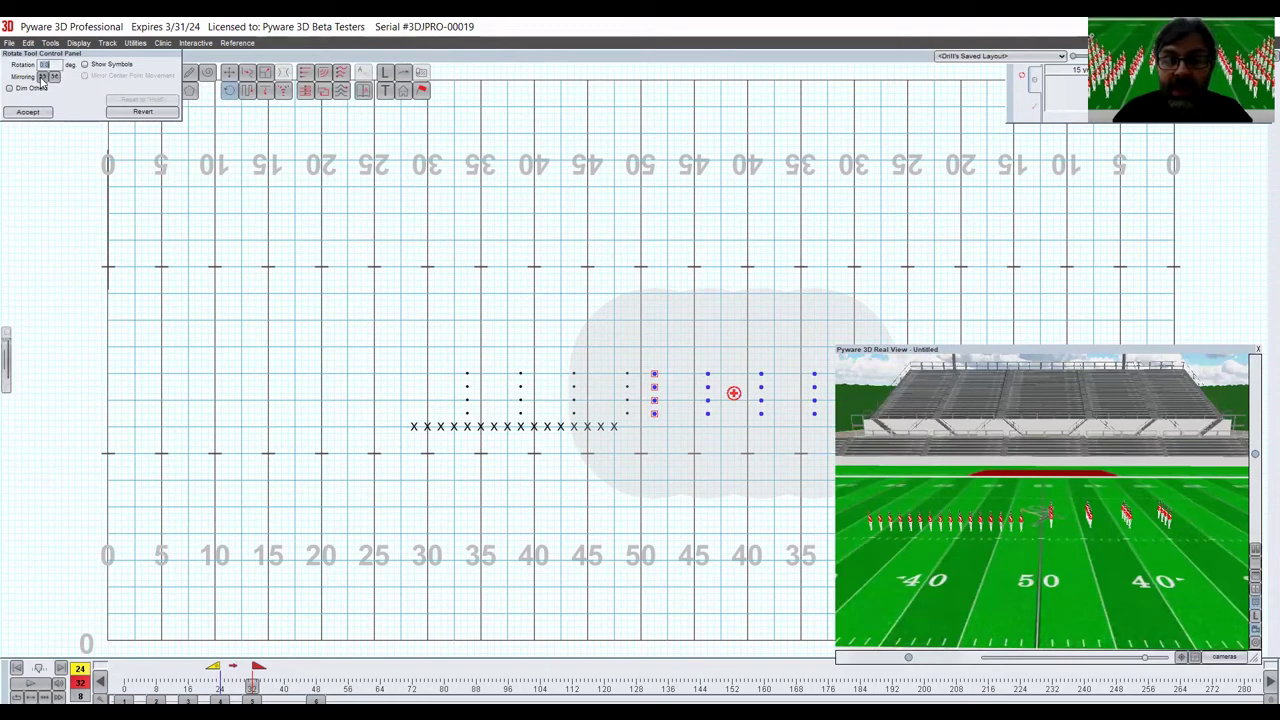
pyautogui.click(42, 77)
pyautogui.click(737, 474)
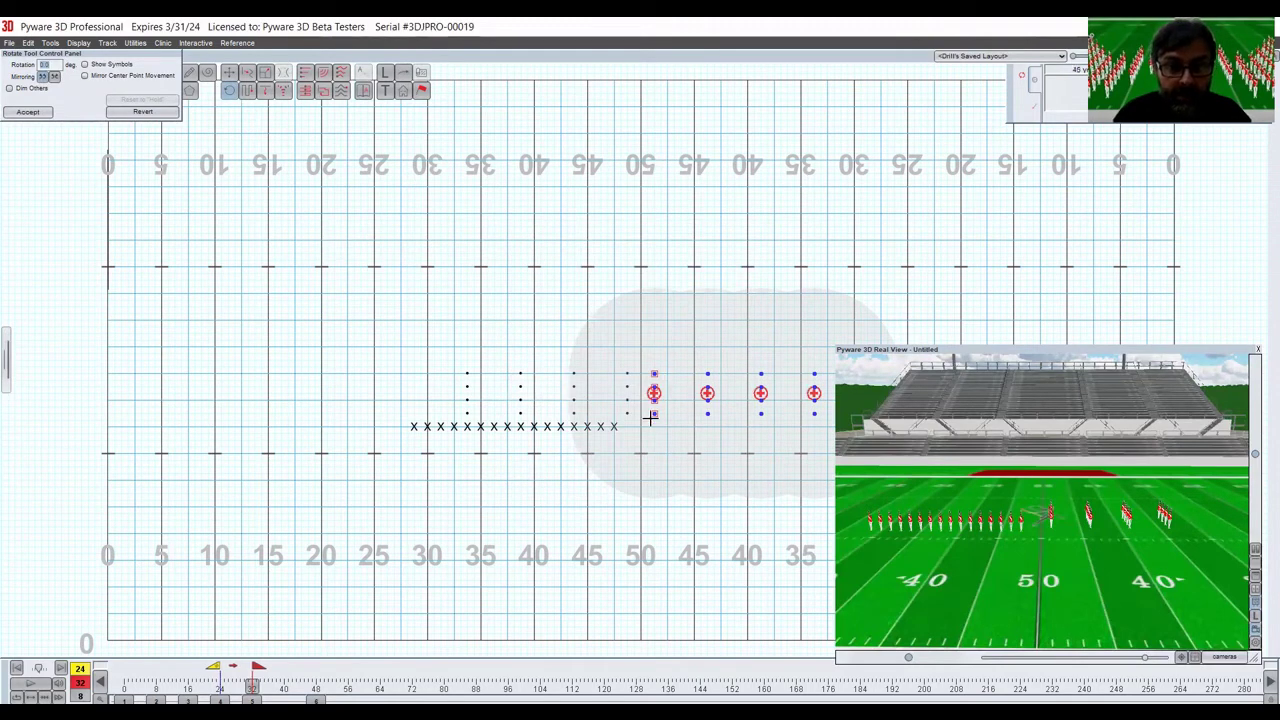
pyautogui.moveTo(653, 393); pyautogui.dragTo(654, 426)
pyautogui.moveTo(710, 393); pyautogui.dragTo(708, 426)
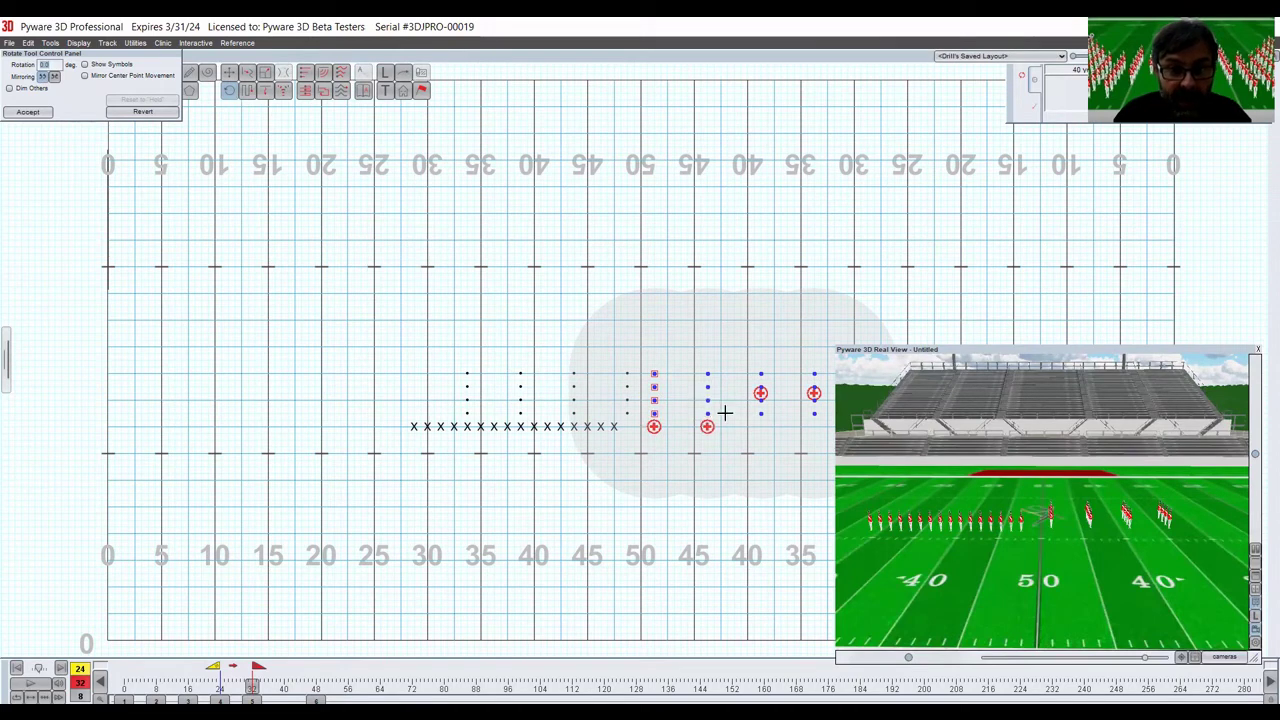
pyautogui.moveTo(761, 393); pyautogui.dragTo(761, 426)
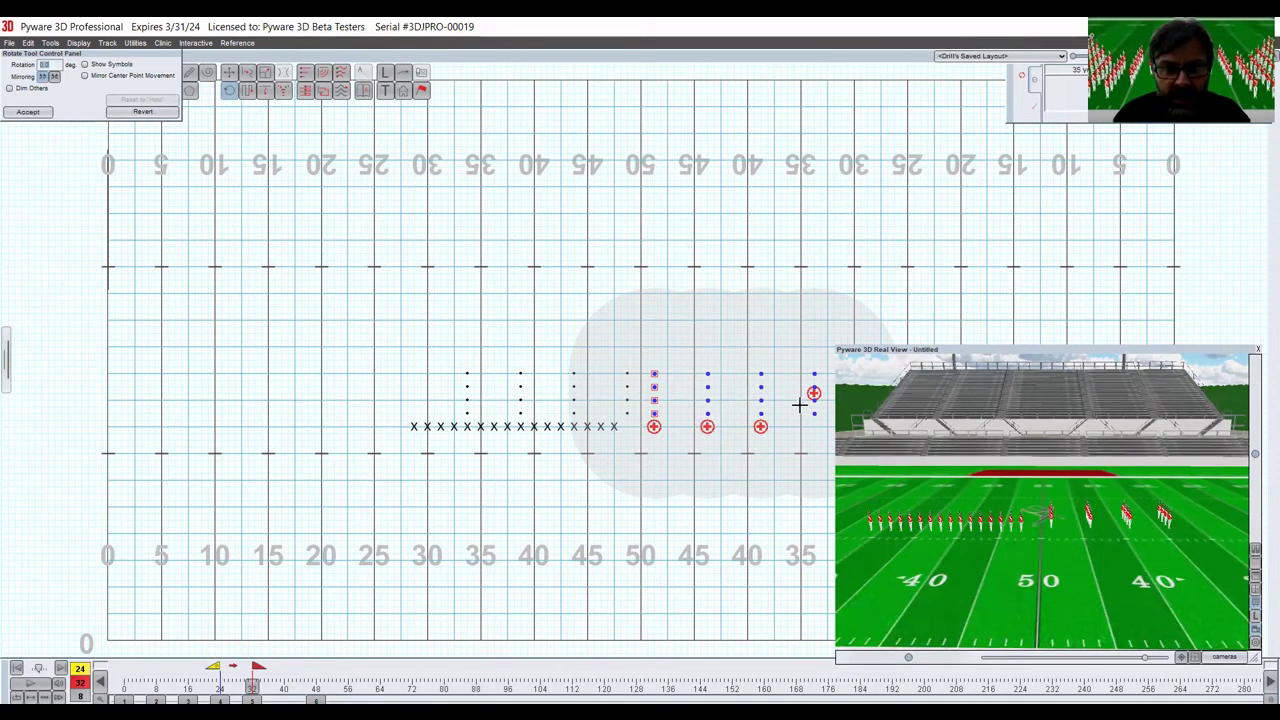
pyautogui.moveTo(814, 392); pyautogui.dragTo(814, 426)
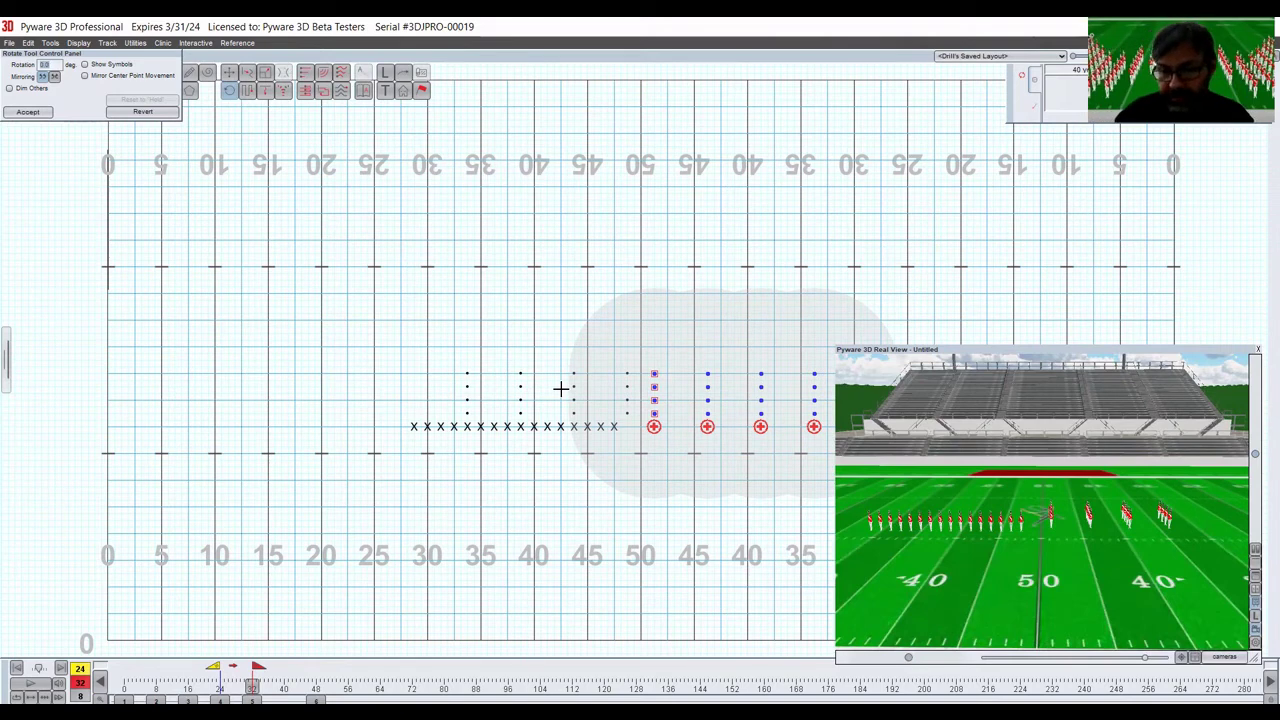
# Step: Rotate the four right-side groups by 90 degrees around their front pivots, accept the rotation and deselect them
pyautogui.write('90')
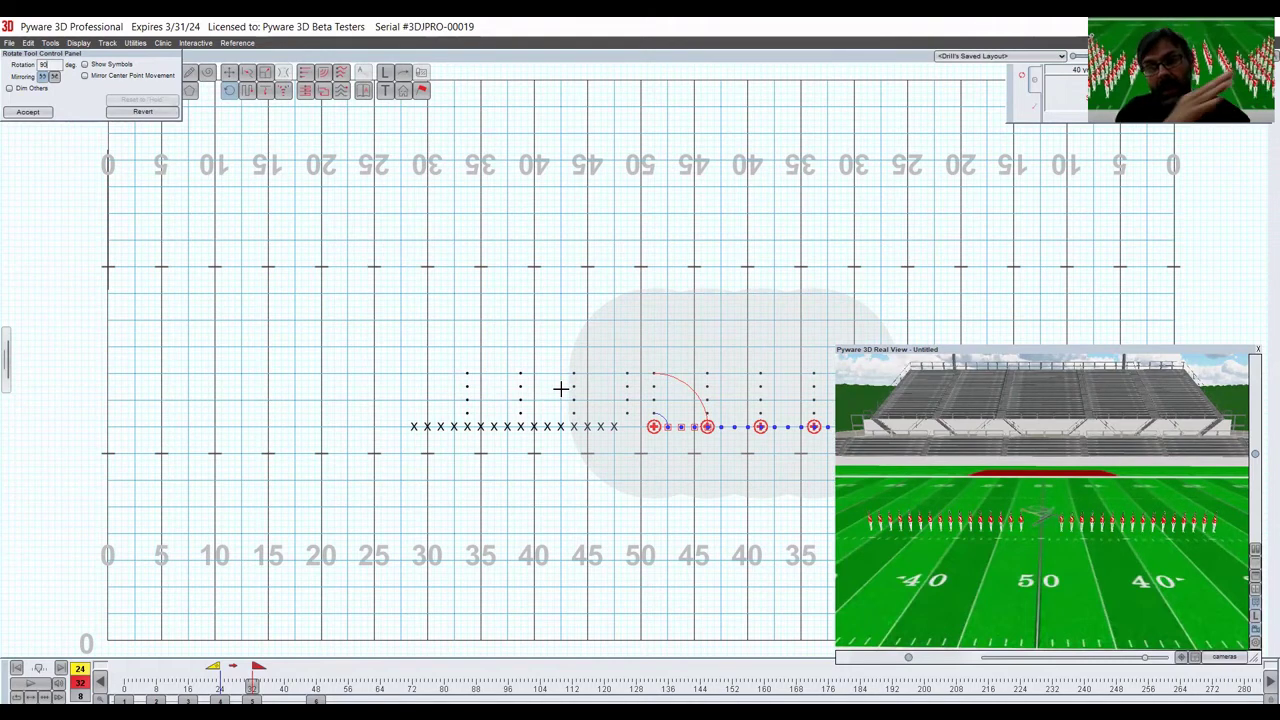
pyautogui.press('Return')
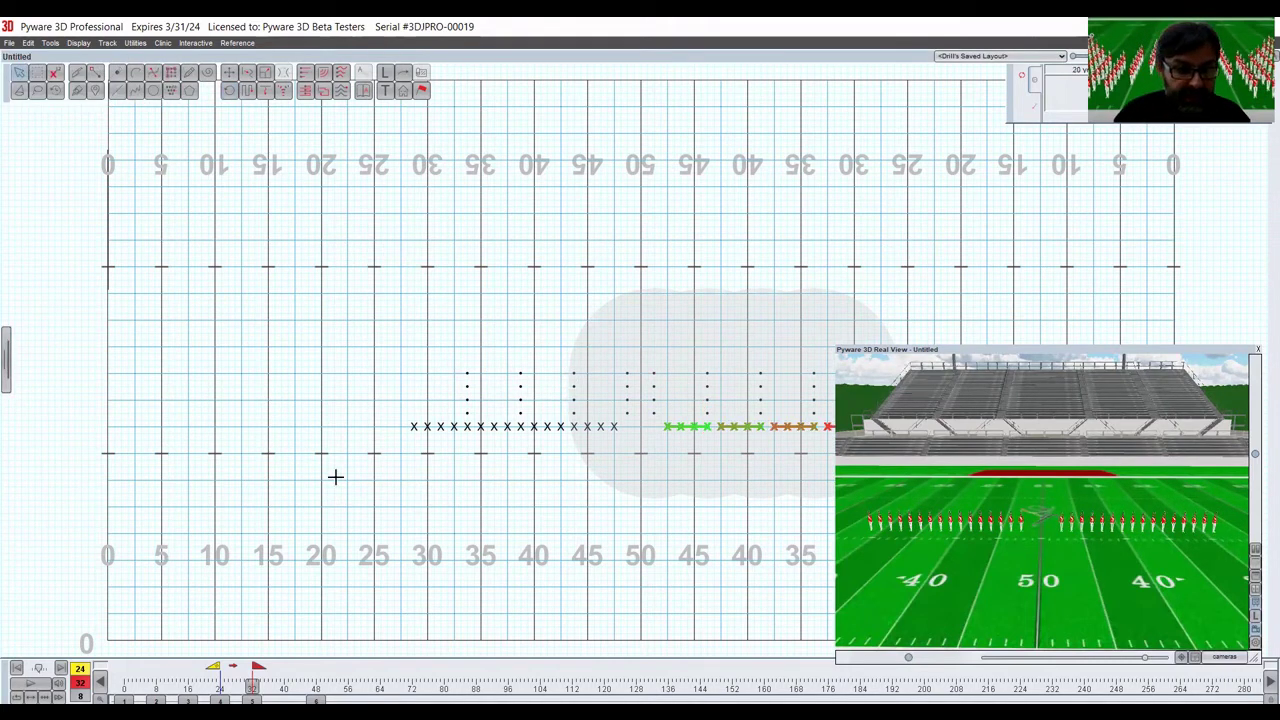
pyautogui.click(569, 472)
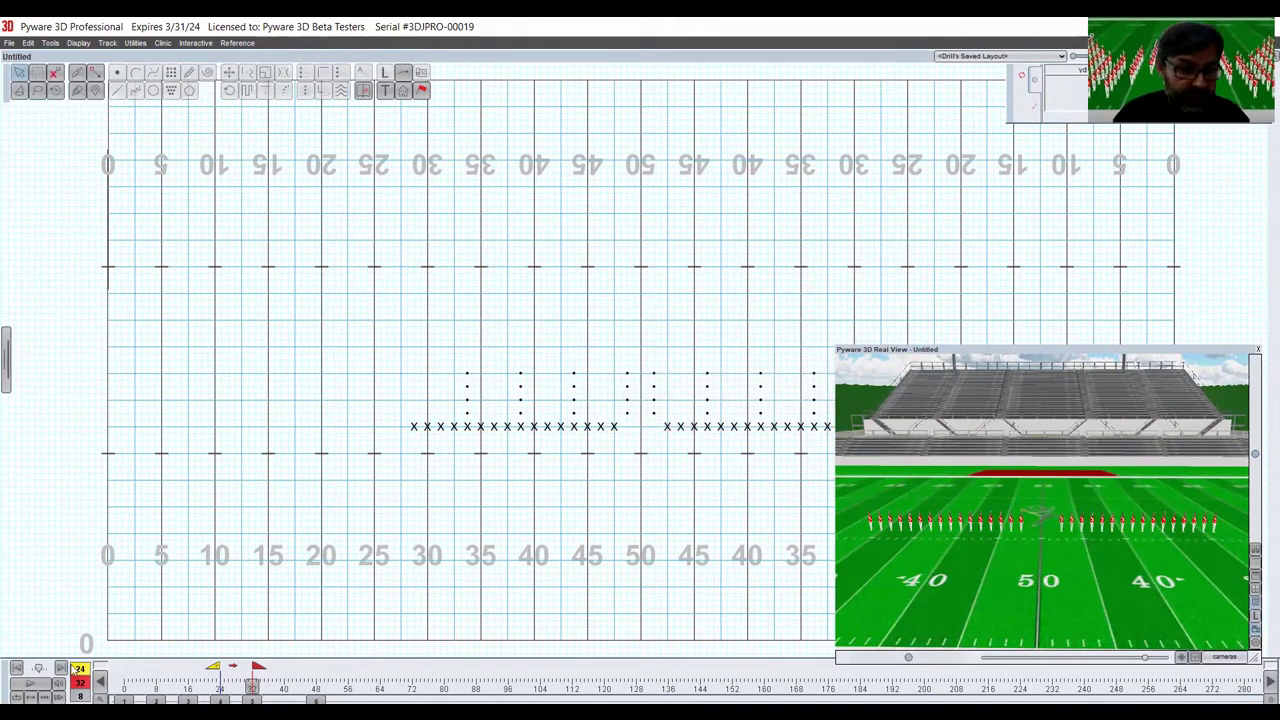
# Step: Play back counts 24 to 32, and move the start anchor to count 0 to play the whole sequence through count 32
pyautogui.click(31, 683)
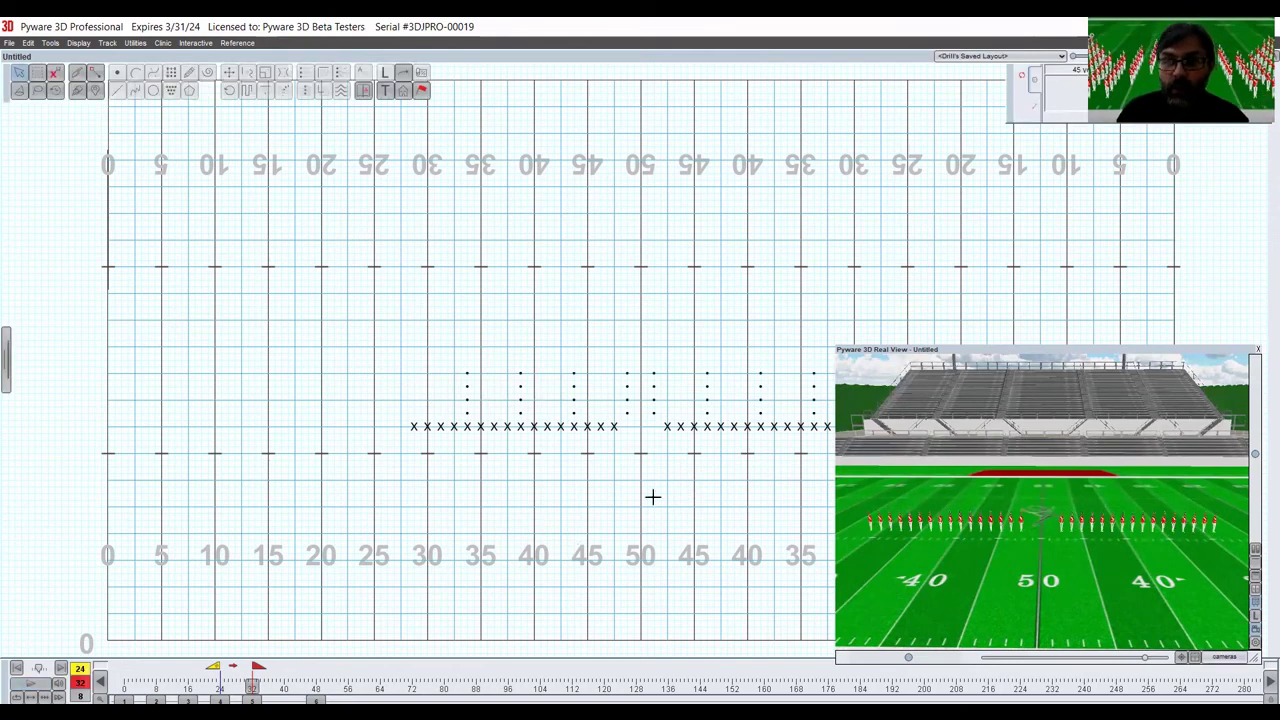
pyautogui.moveTo(213, 670); pyautogui.dragTo(118, 670)
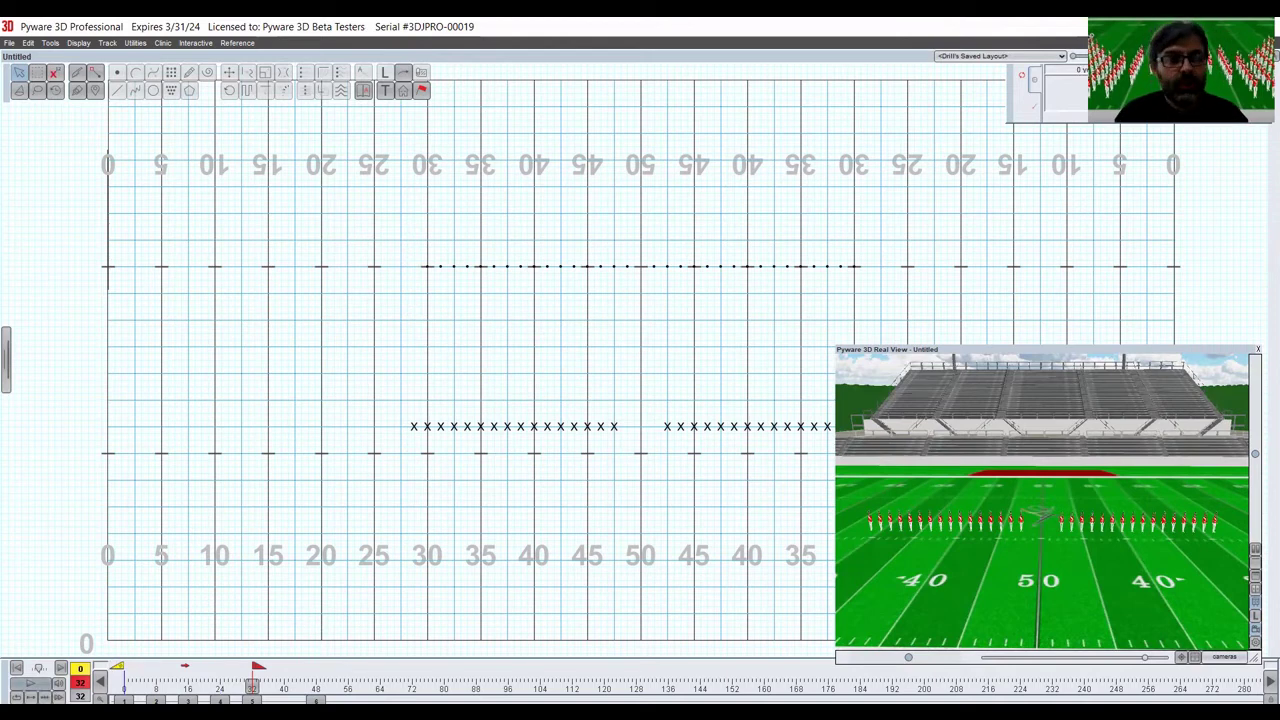
pyautogui.click(30, 683)
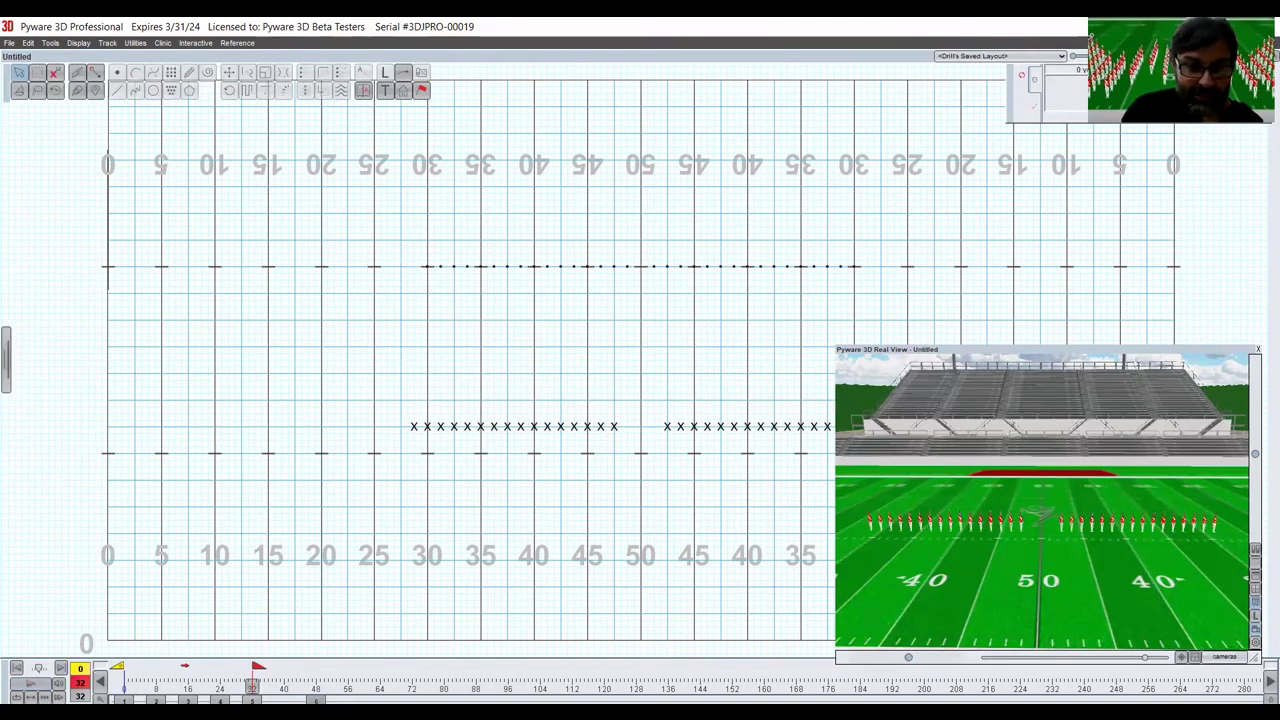
# Step: At count 48, move the four performers just left of the 50 with Follow-the-leader along a squared path: forward, inward, back, inward; accept and deselect
pyautogui.click(316, 701)
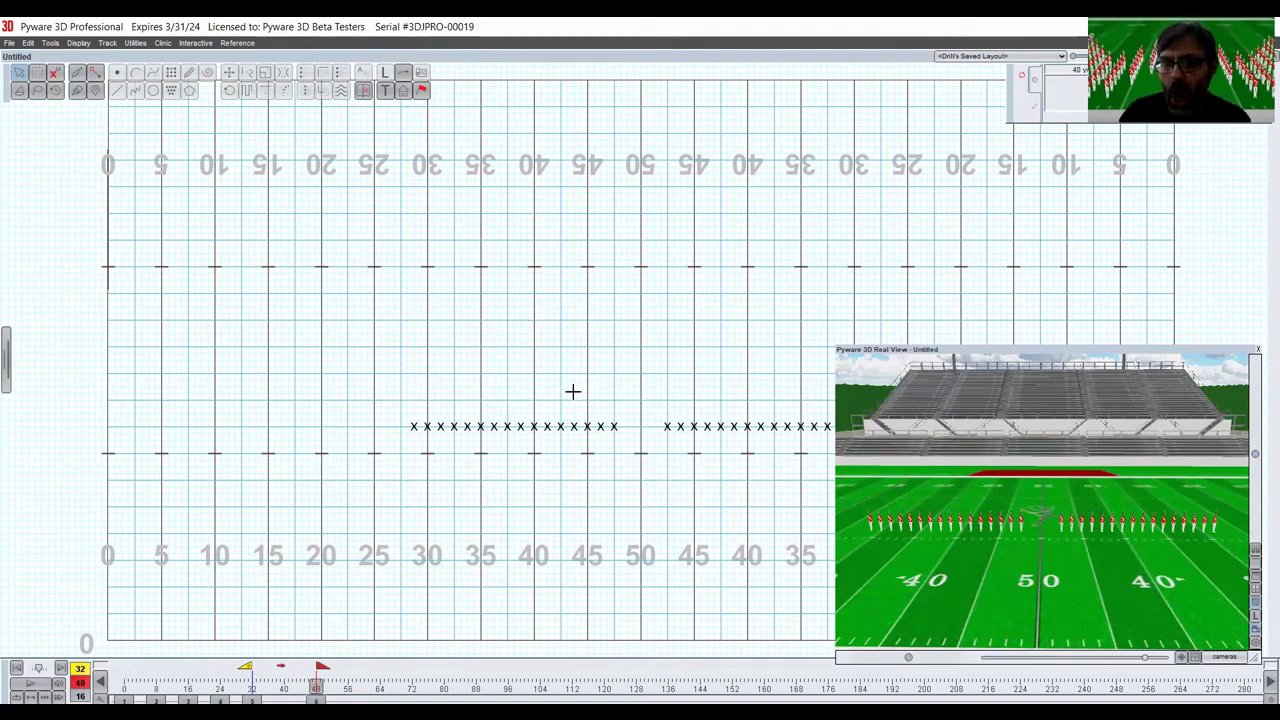
pyautogui.moveTo(568, 413); pyautogui.dragTo(638, 440)
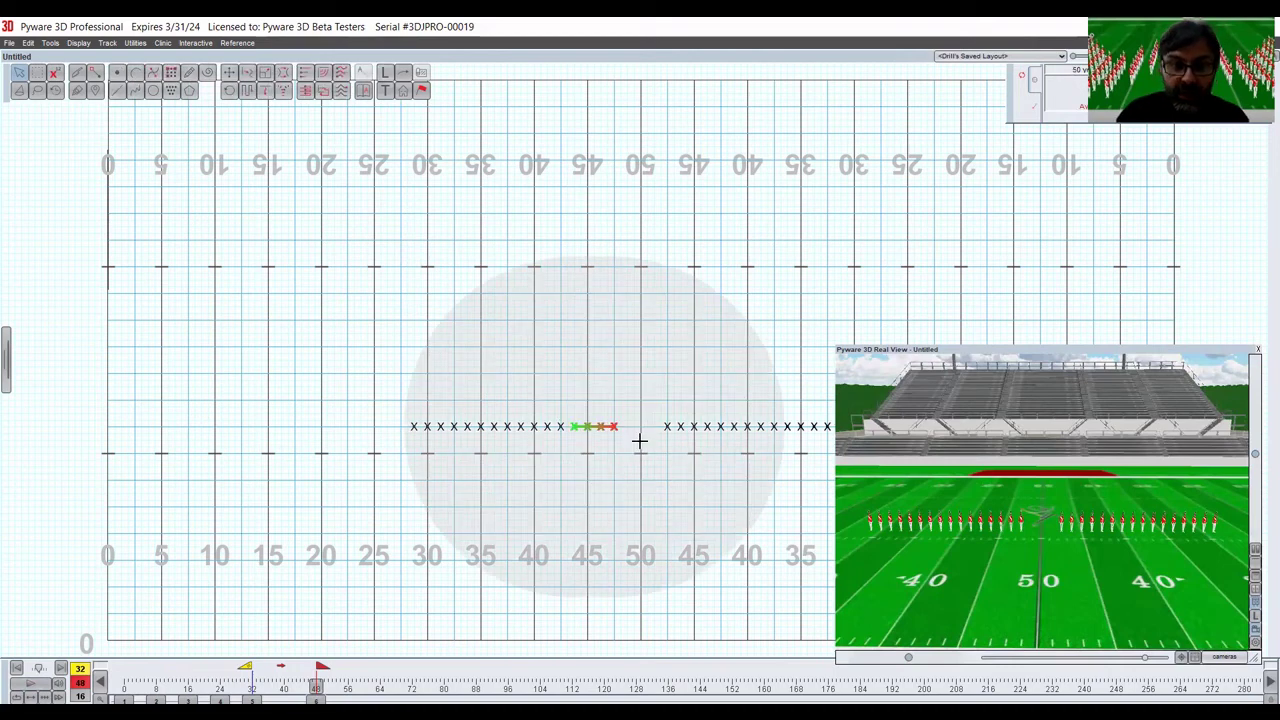
pyautogui.click(249, 91)
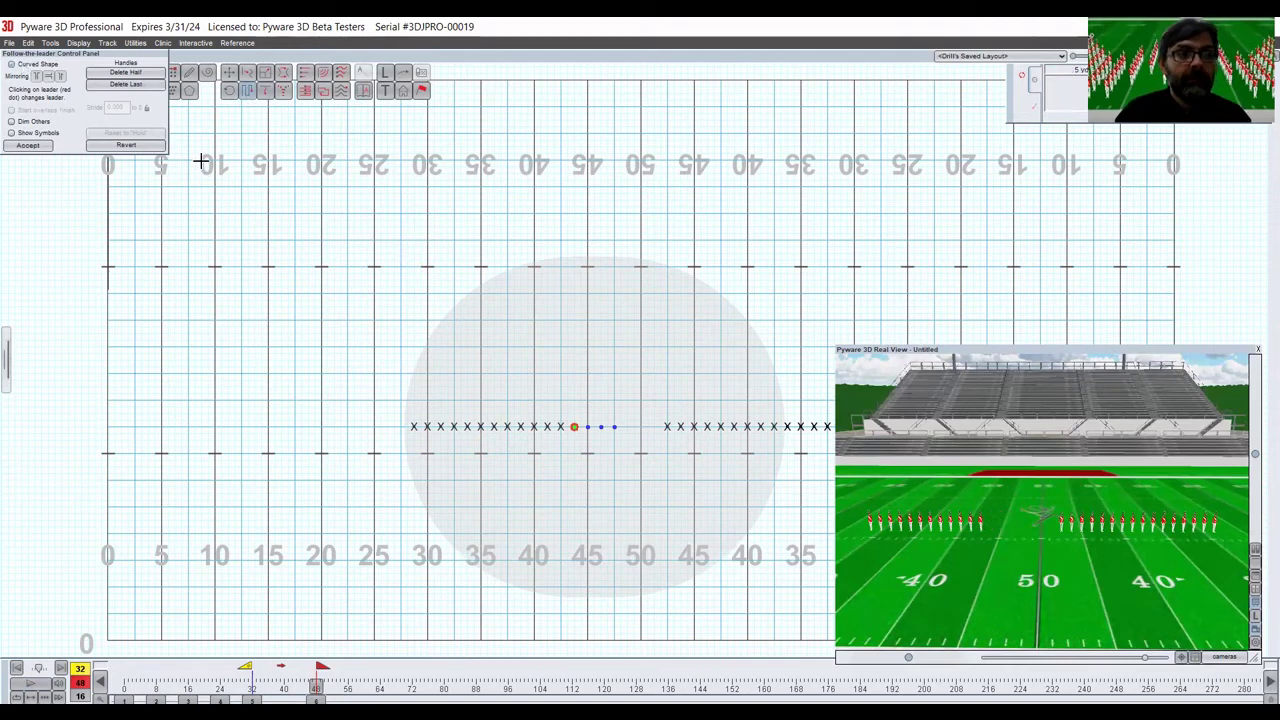
pyautogui.click(571, 455)
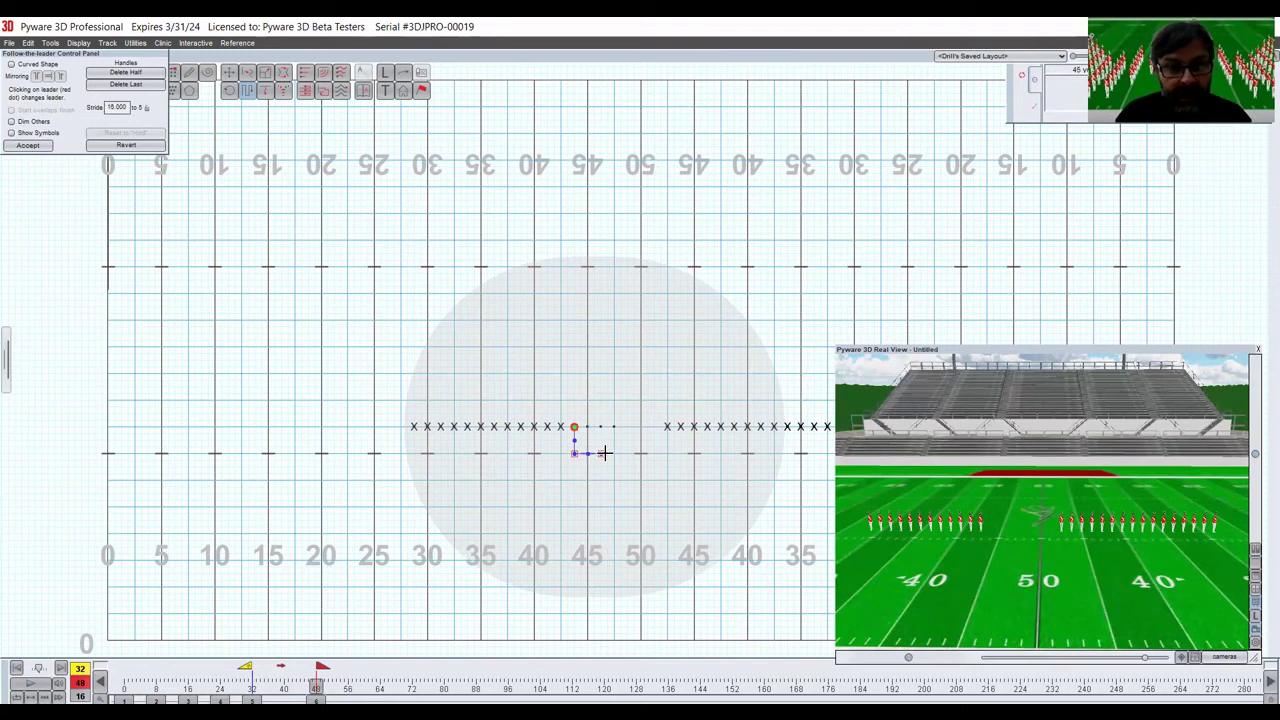
pyautogui.click(603, 453)
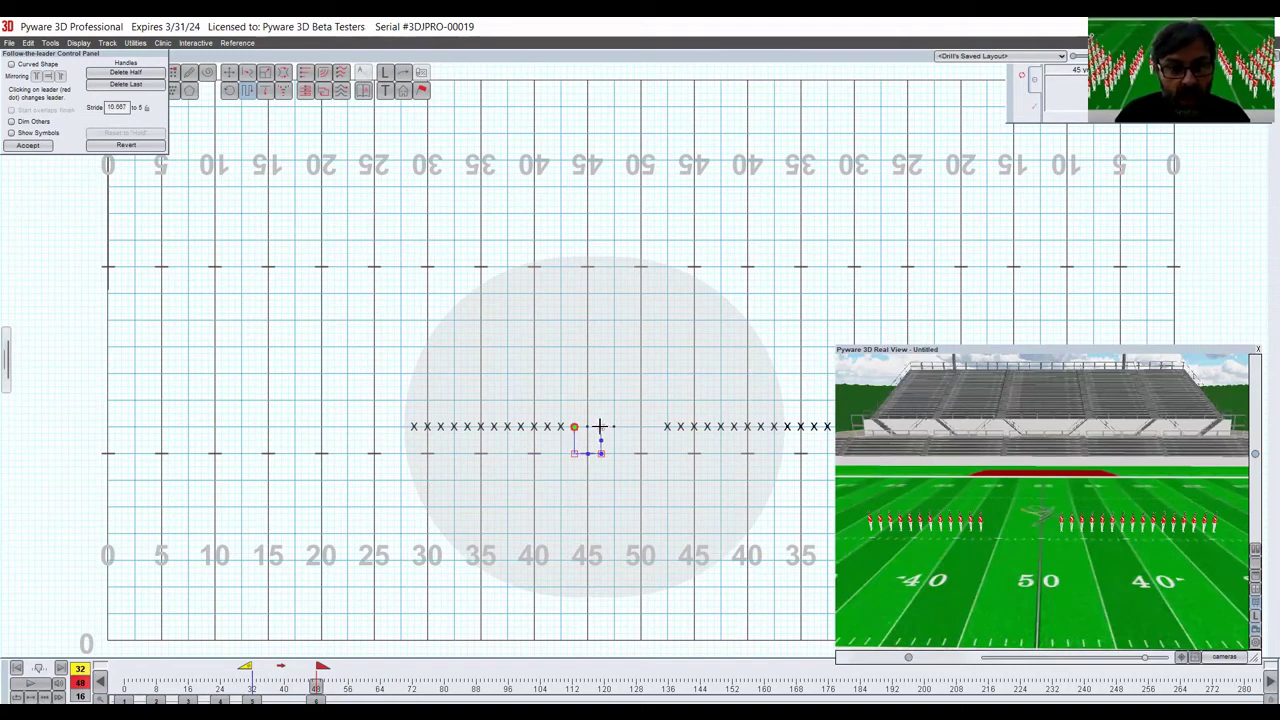
pyautogui.click(600, 427)
pyautogui.click(626, 427)
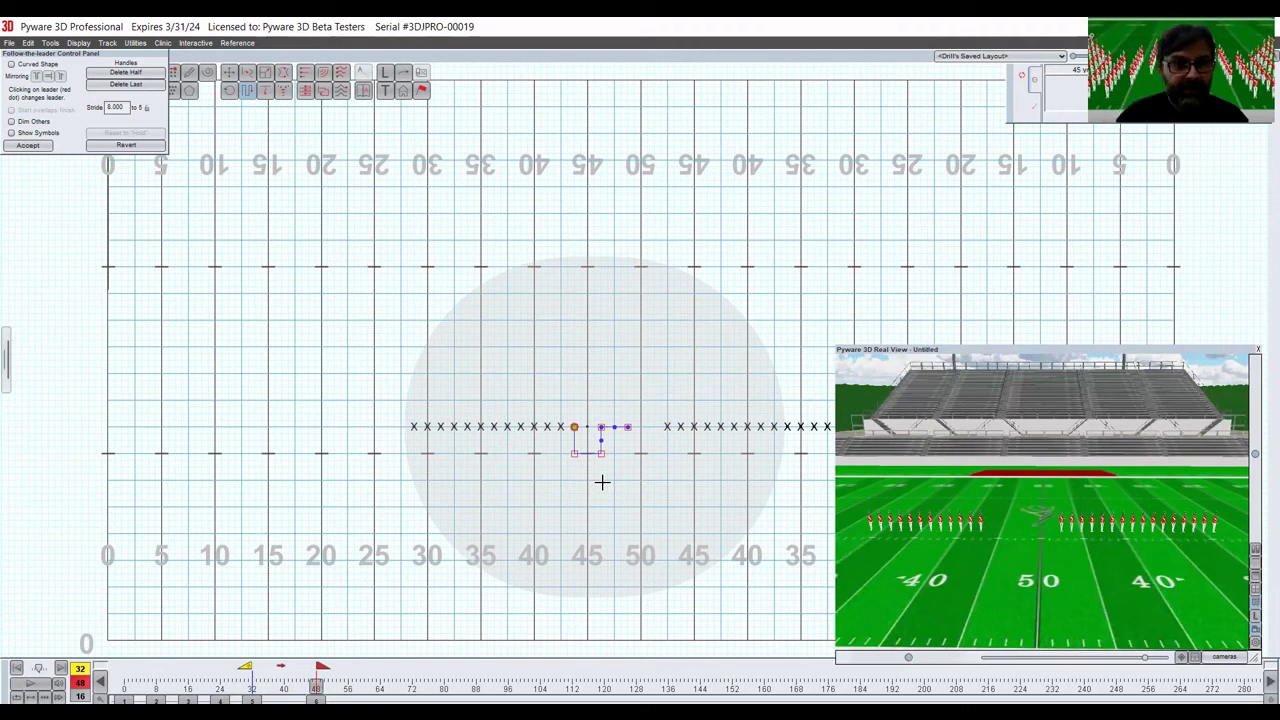
pyautogui.click(24, 146)
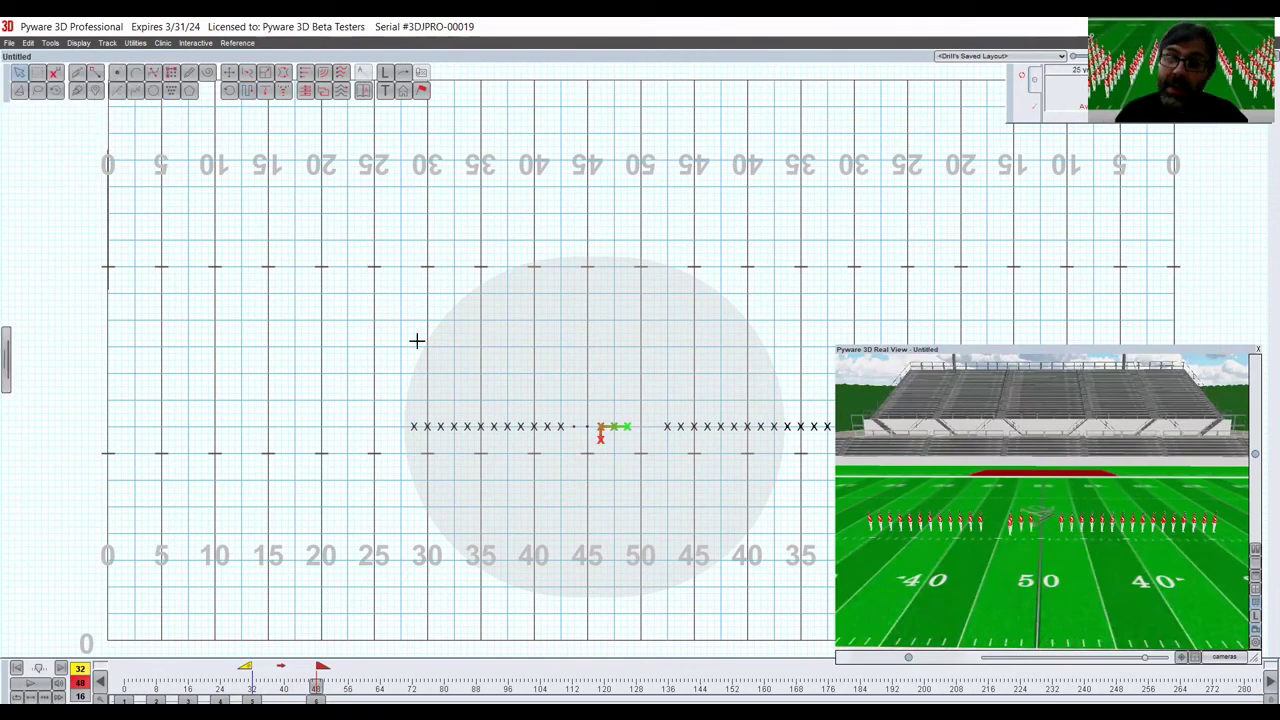
pyautogui.click(598, 338)
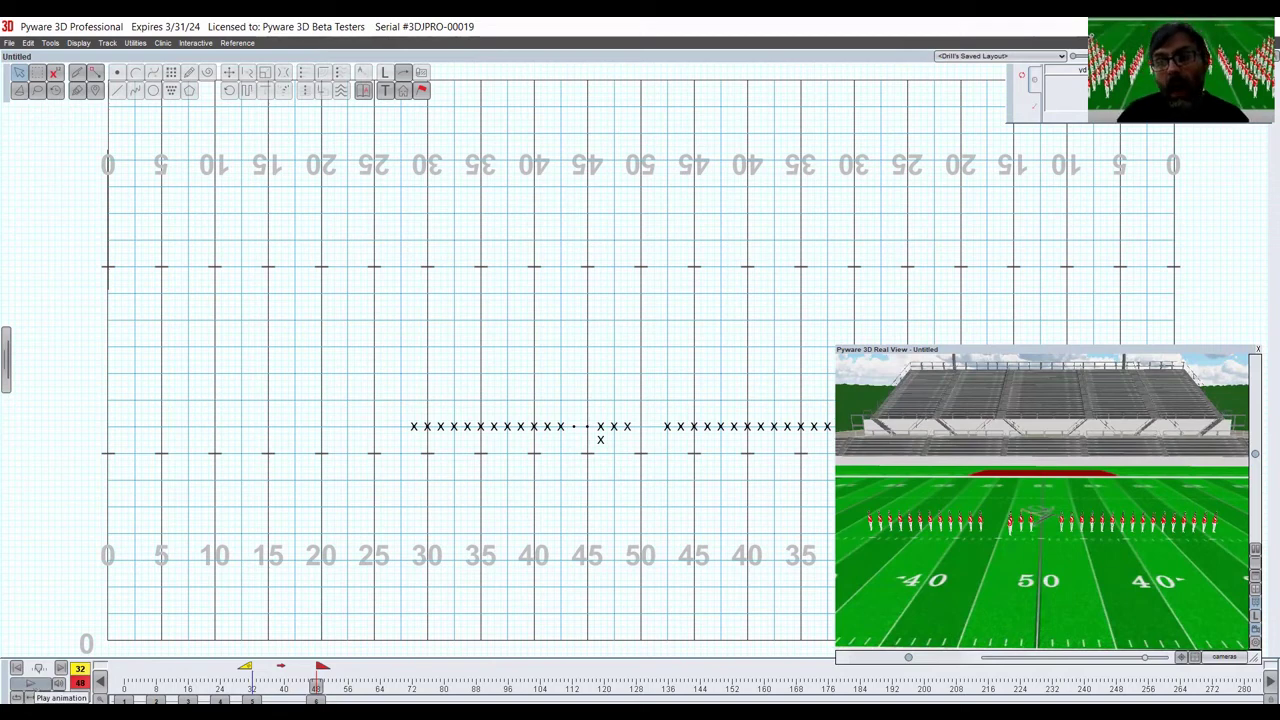
# Step: Play back counts 32 to 48, then set the start anchor to count 0 and play the whole sequence through count 48
pyautogui.click(58, 683)
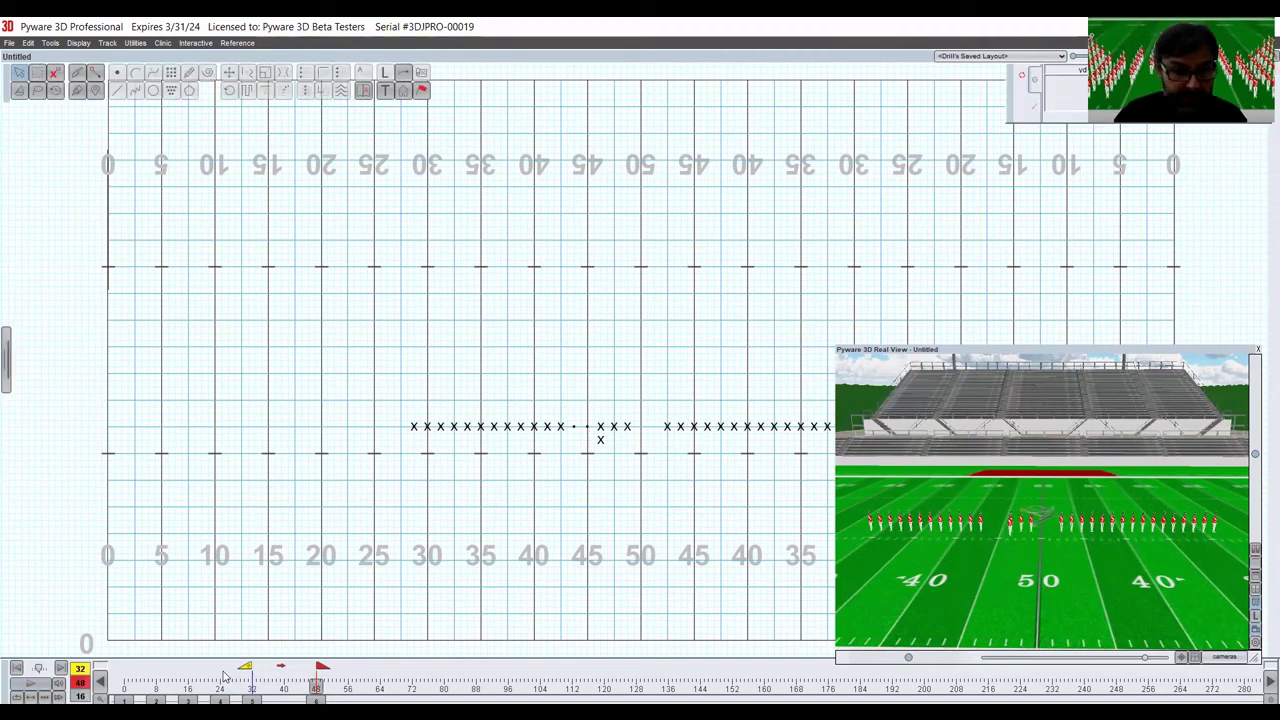
pyautogui.moveTo(246, 667); pyautogui.dragTo(120, 667)
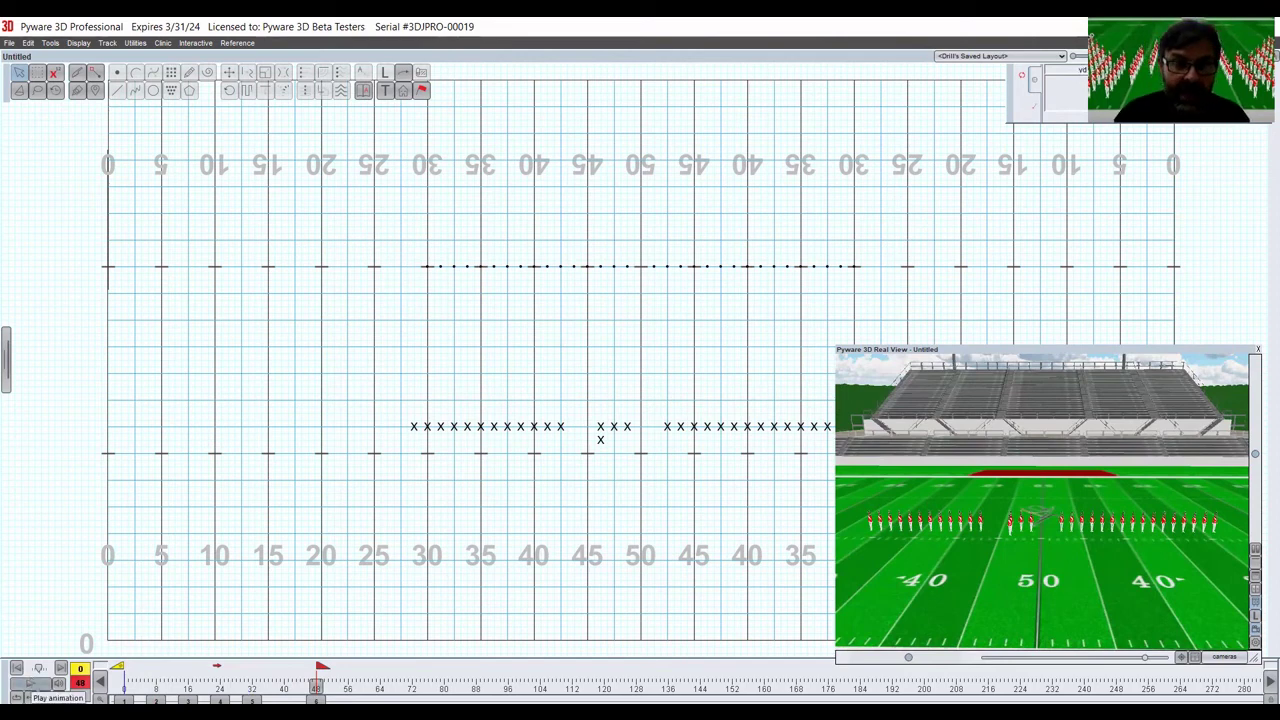
pyautogui.click(30, 684)
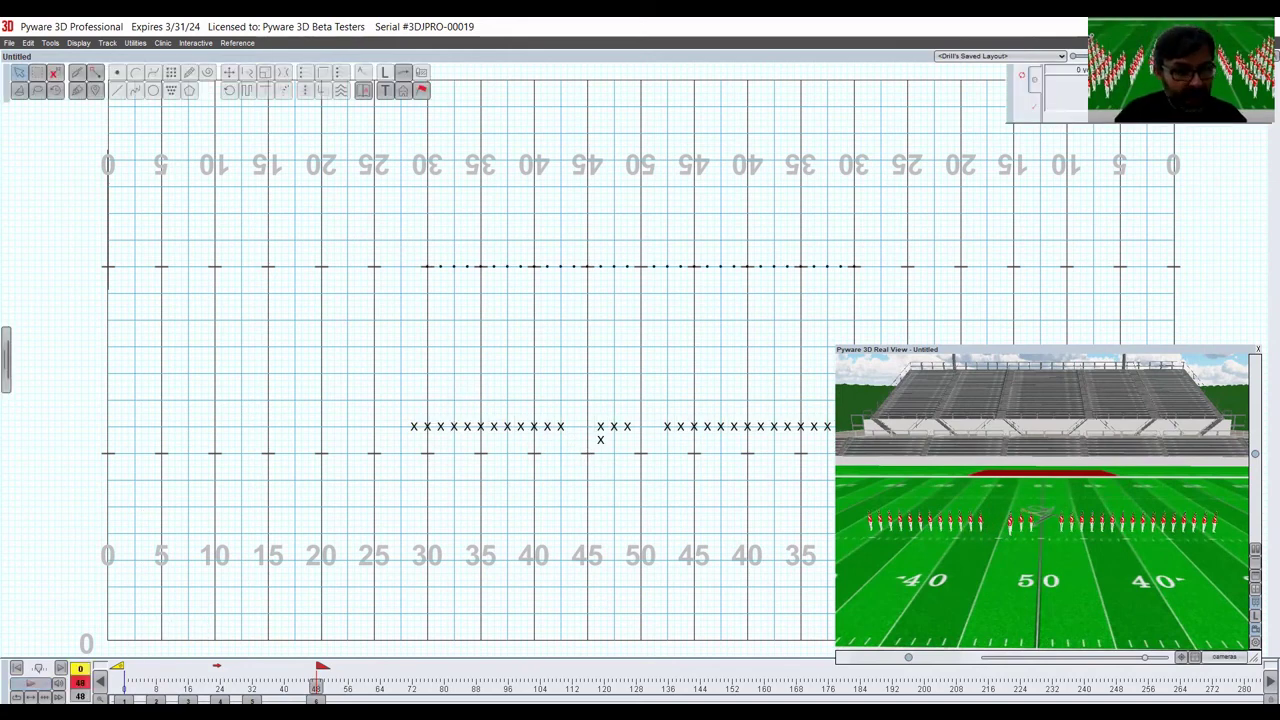
# Step: On the count 8 page, add a framed text box left of the formation reading "Everyone forward marches 8 counts." and accept it
pyautogui.press('Home')
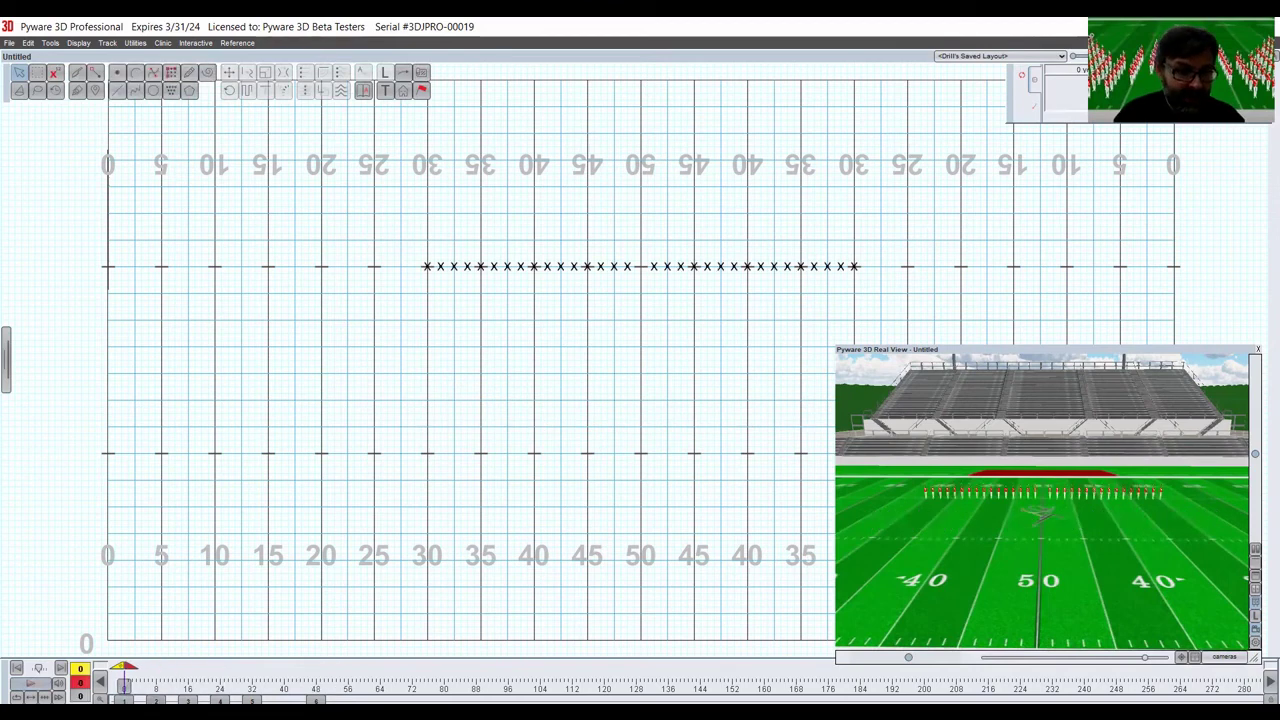
pyautogui.press('Right')
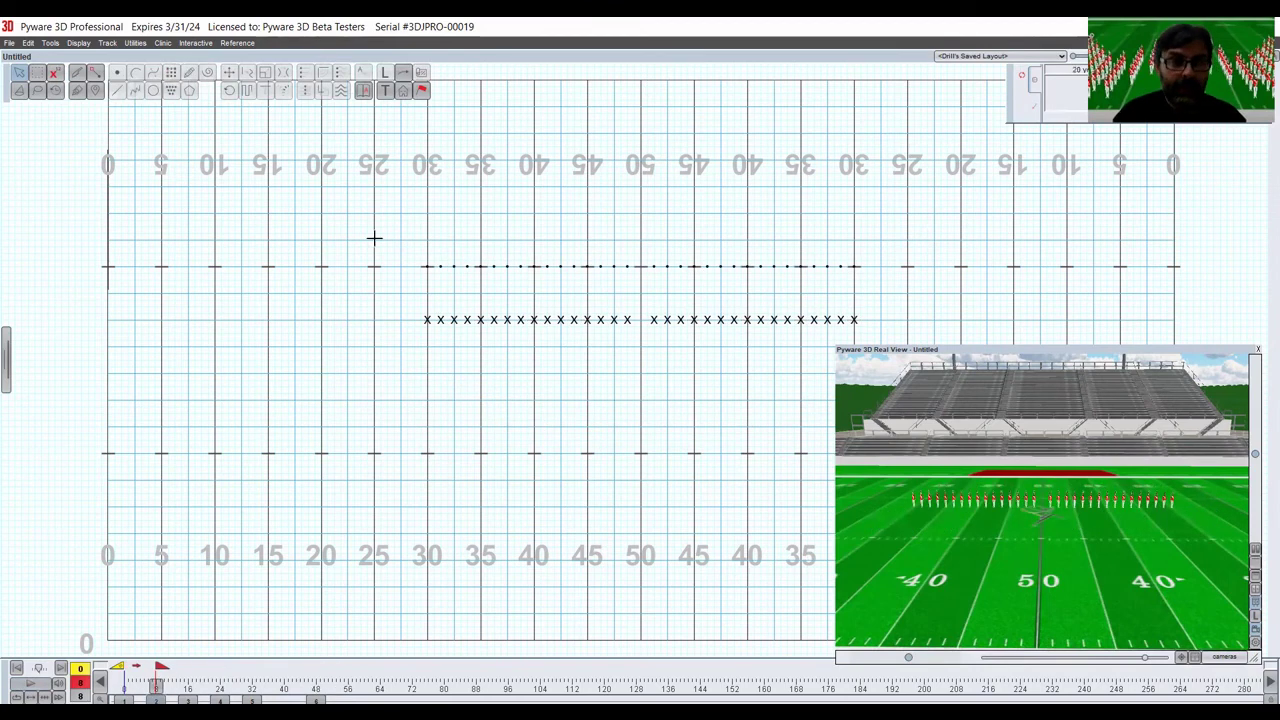
pyautogui.click(386, 91)
pyautogui.moveTo(284, 375); pyautogui.dragTo(382, 526)
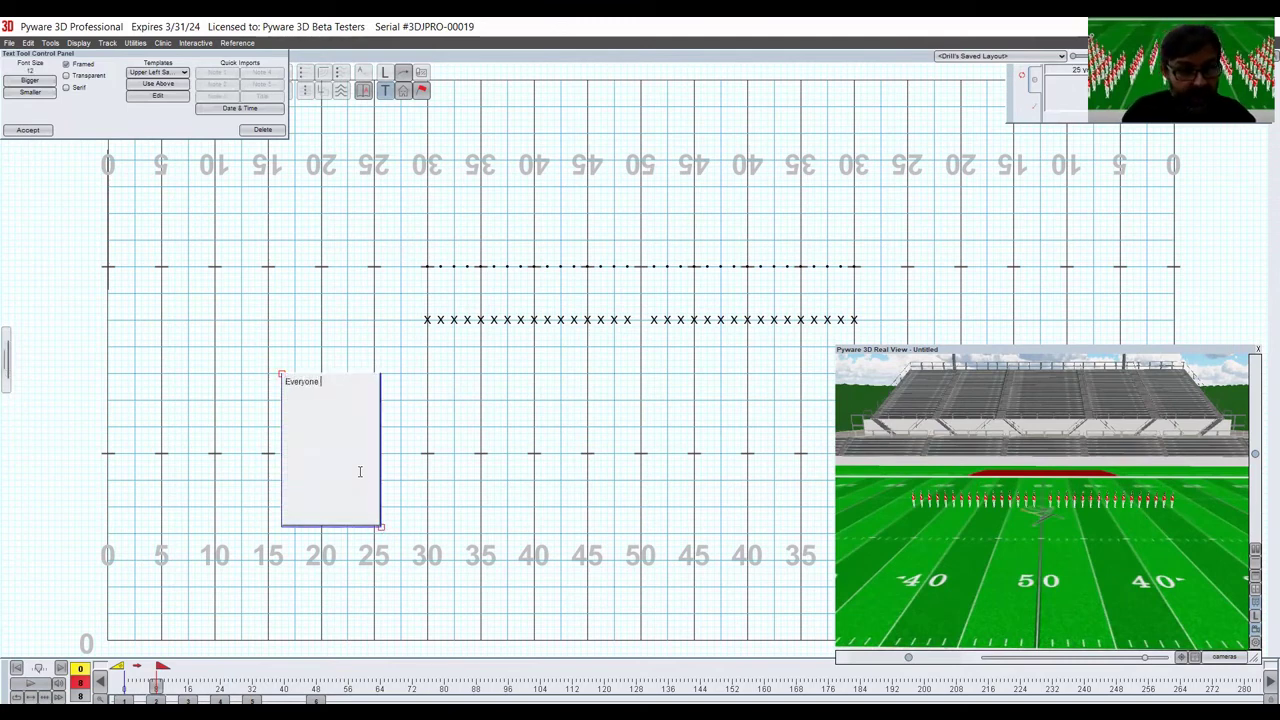
pyautogui.write('Everyone forward marches ')
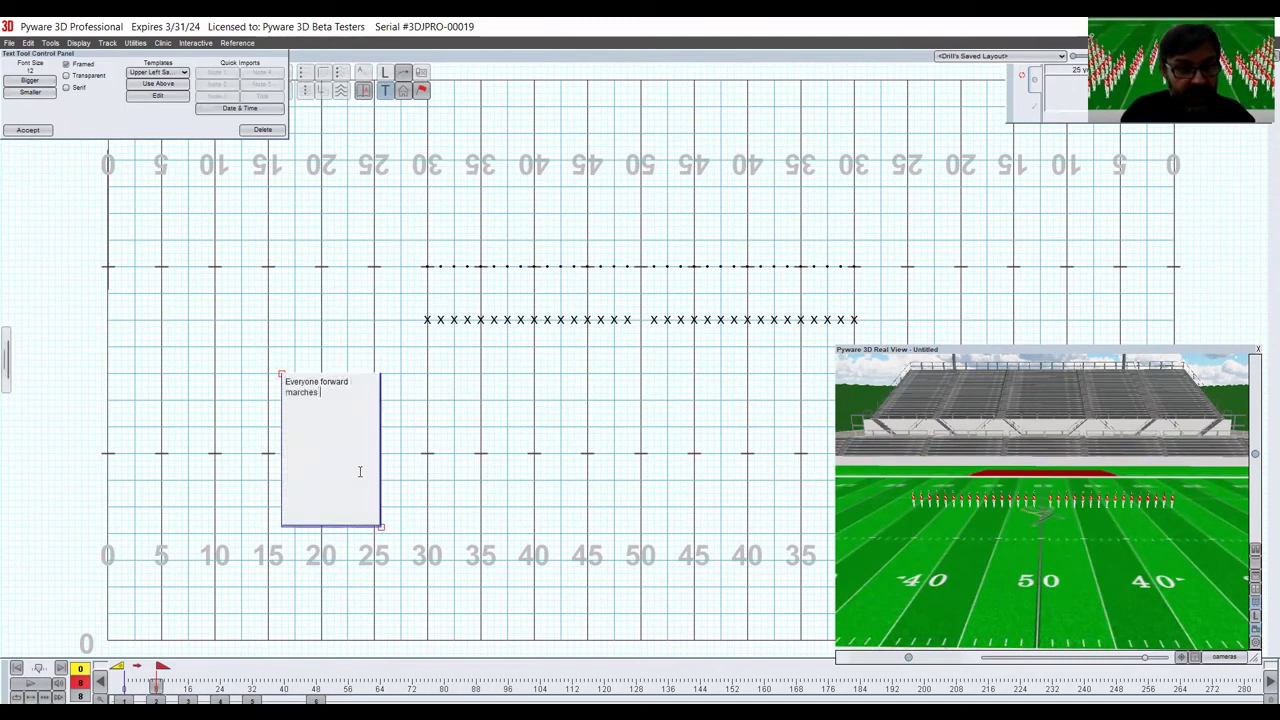
pyautogui.write('8 counts')
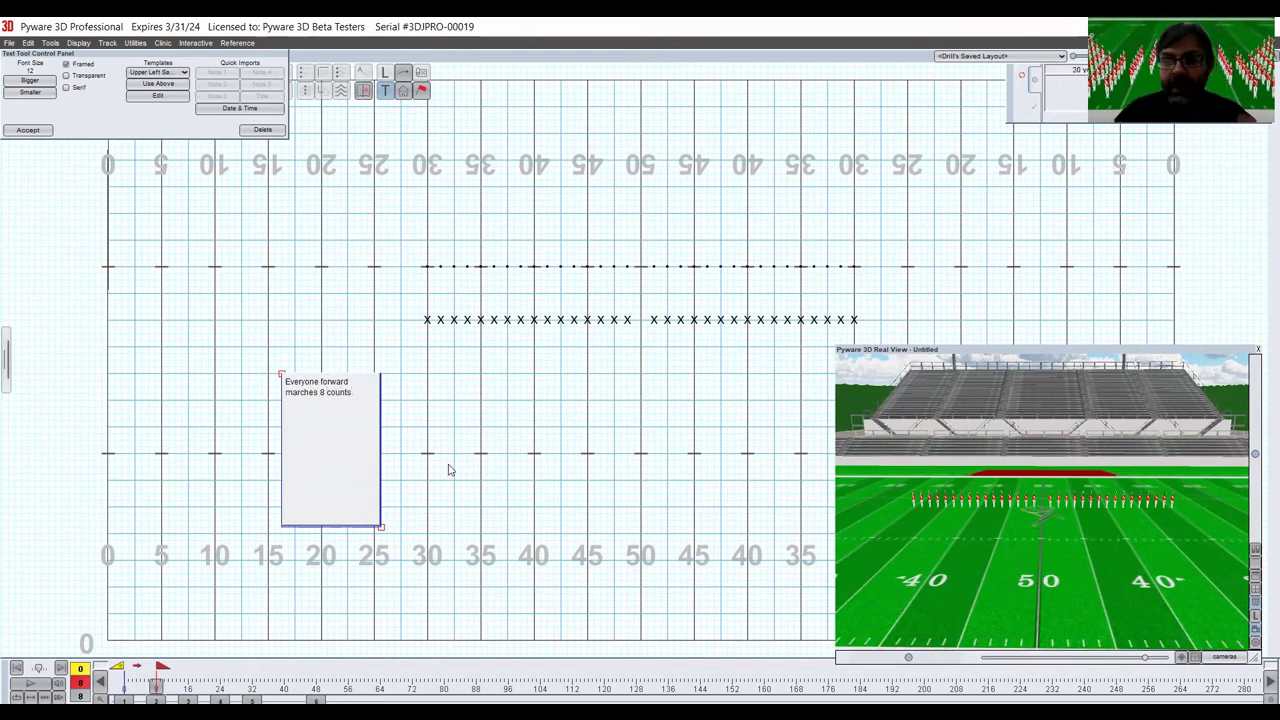
pyautogui.write('.')
pyautogui.click(27, 130)
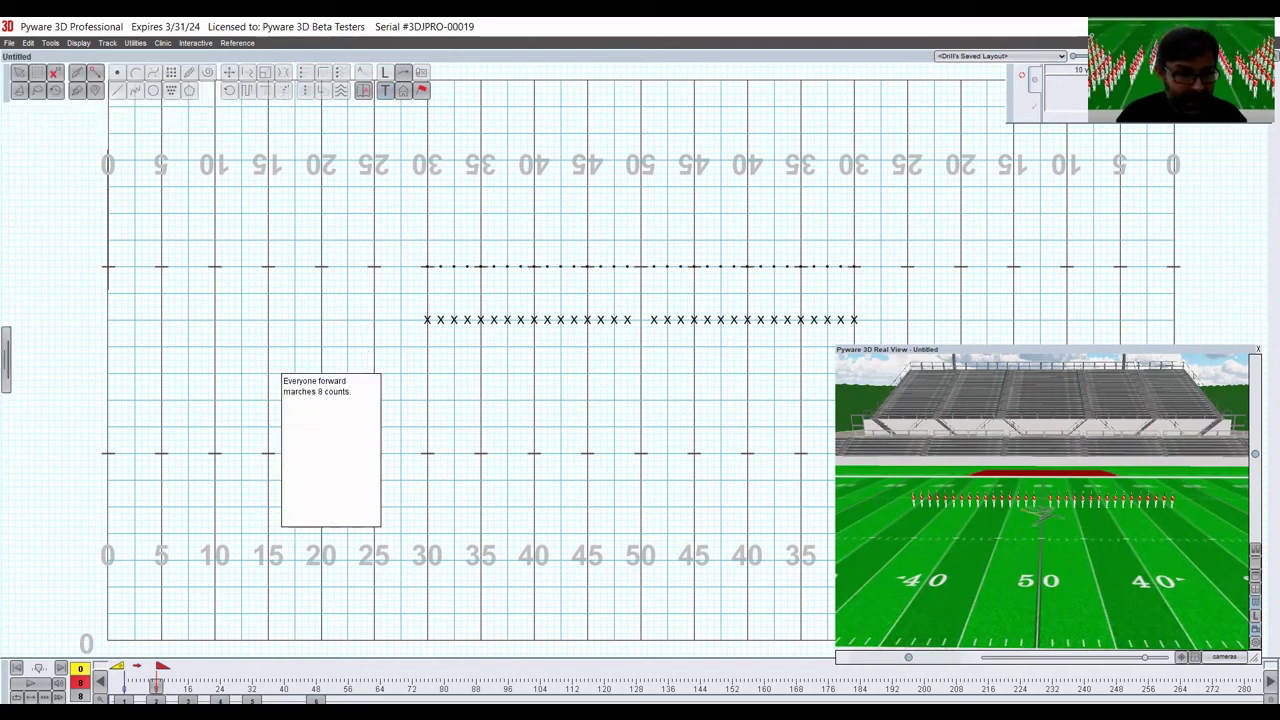
# Step: On the count 16 page, add and accept a text box reading "All squads do a STATIONARY PIVOT PINWHEEL toward the 50 yard line."
pyautogui.click(189, 700)
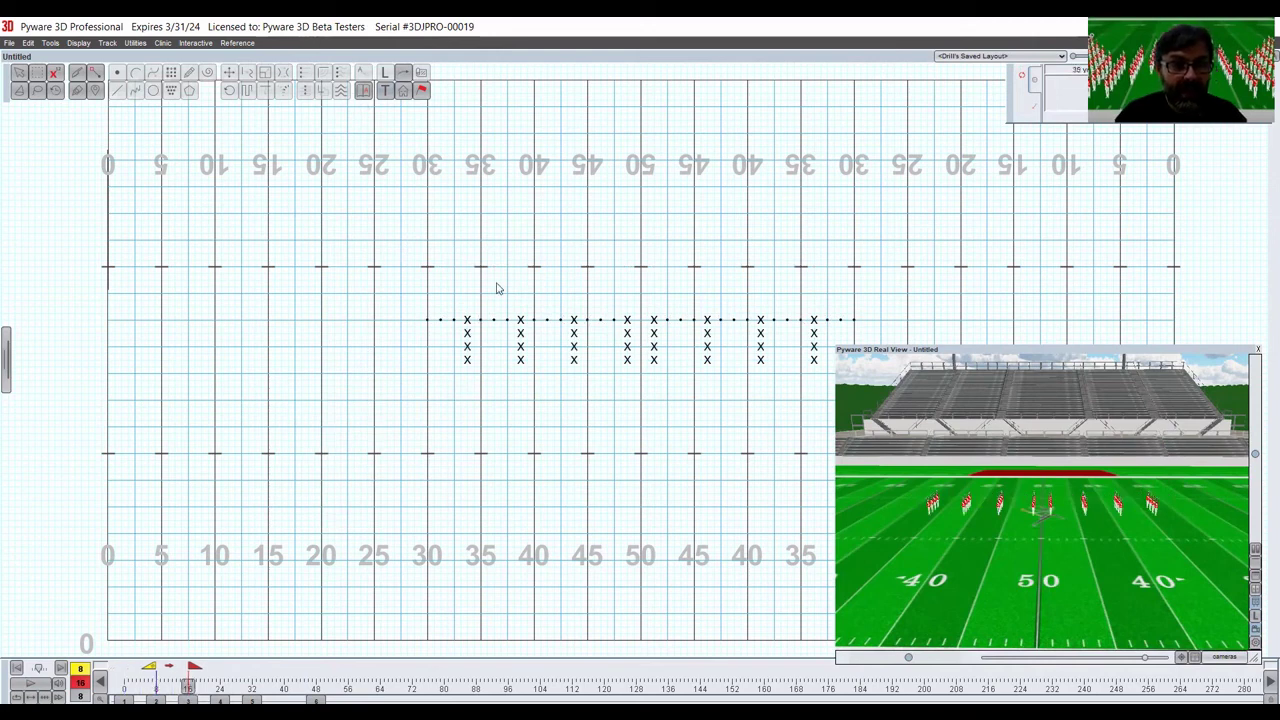
pyautogui.click(385, 91)
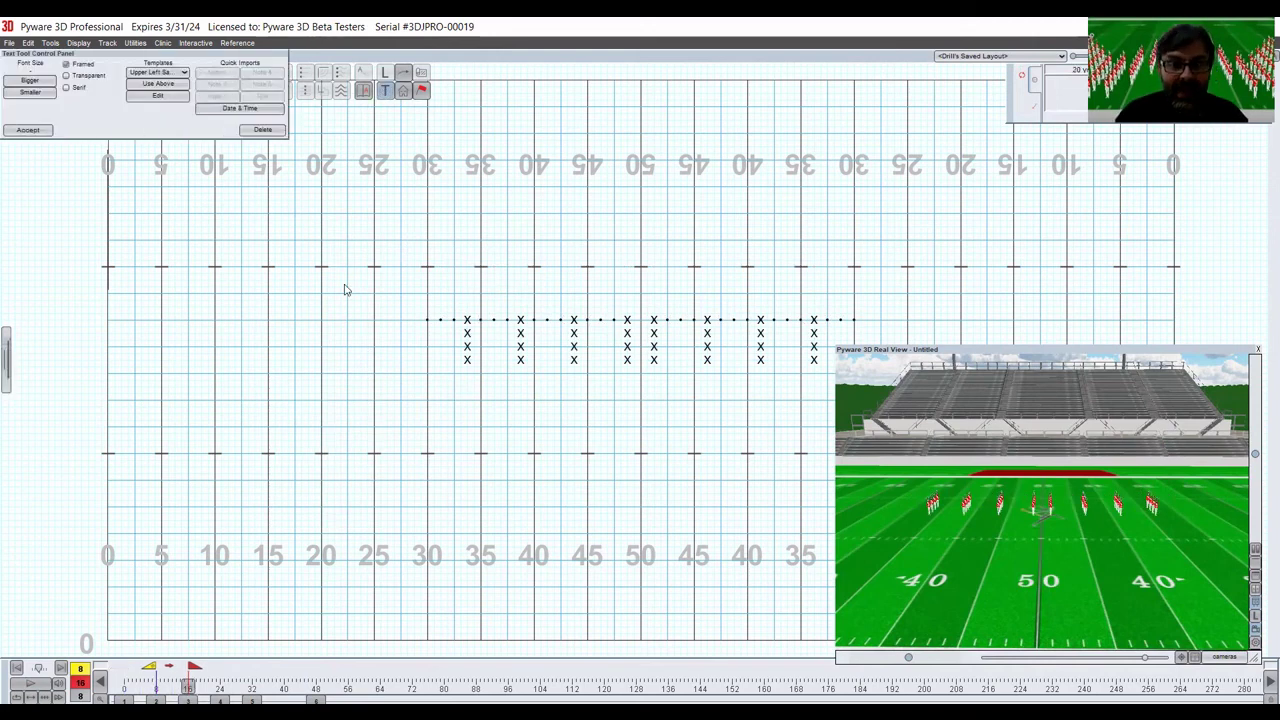
pyautogui.moveTo(288, 375); pyautogui.dragTo(415, 566)
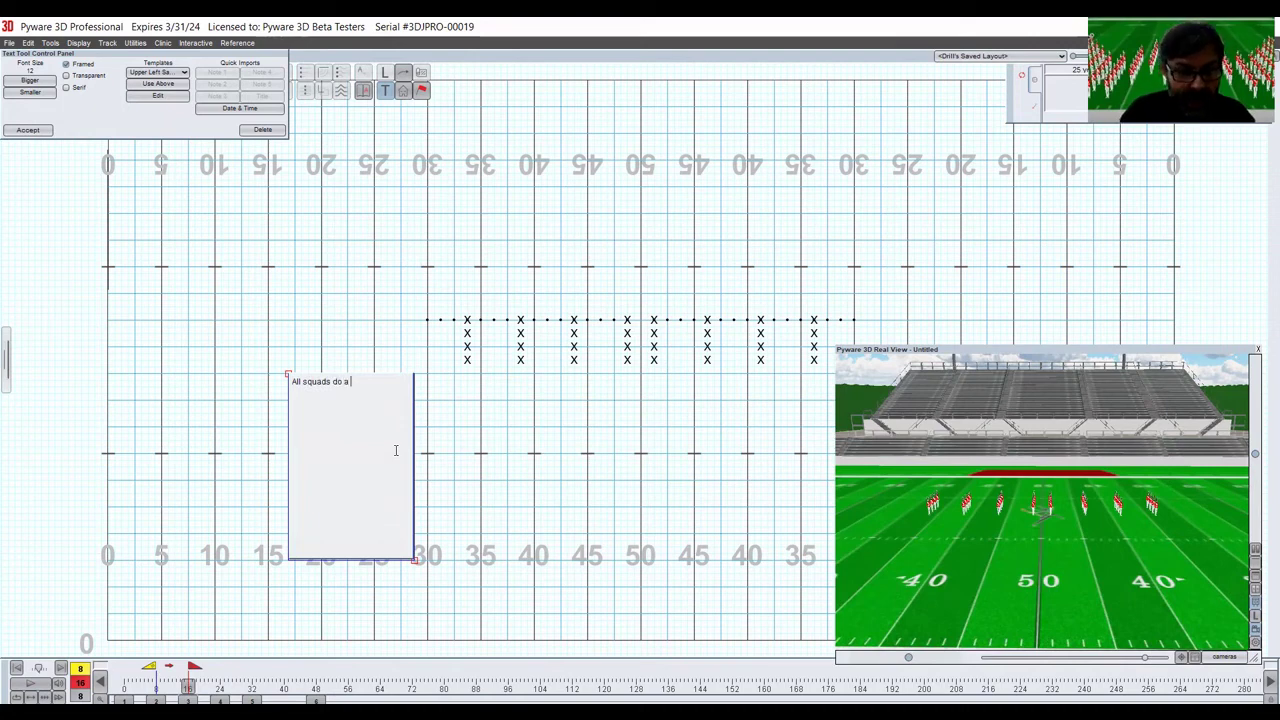
pyautogui.write('All squads do a STA')
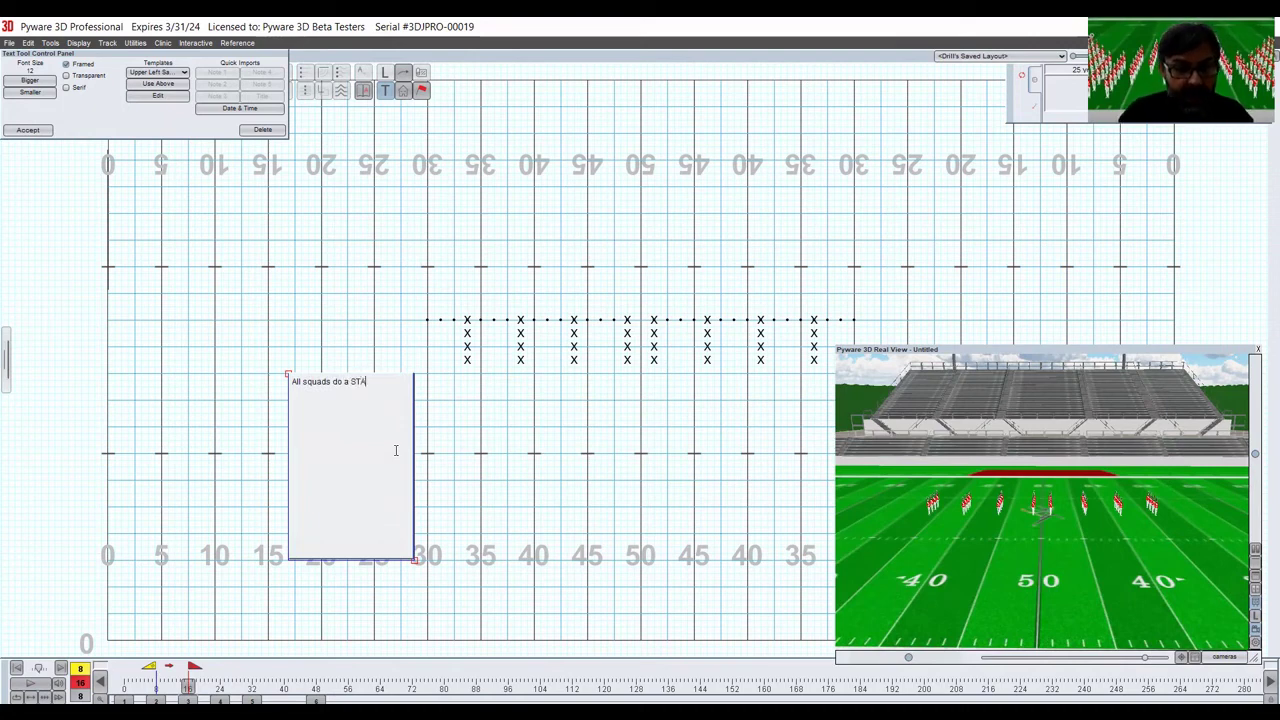
pyautogui.write('TIONAL')
pyautogui.press('BackSpace')
pyautogui.write('RY')
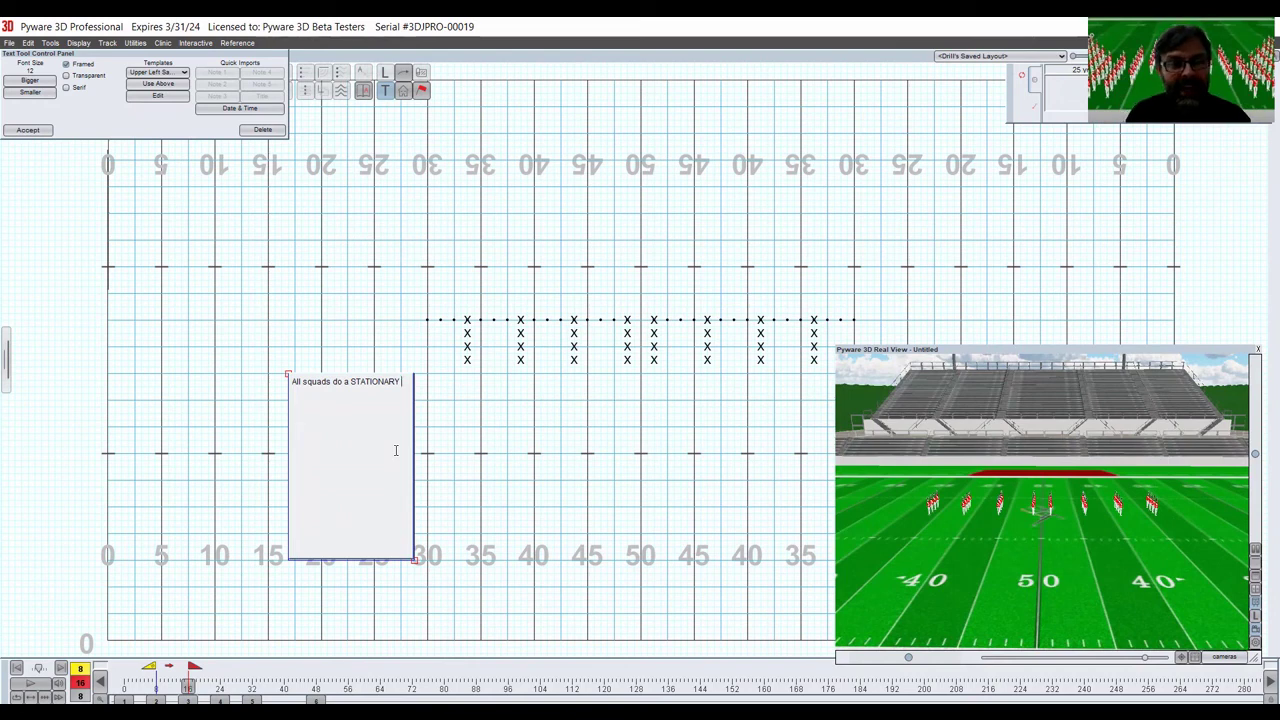
pyautogui.write('PIVOT')
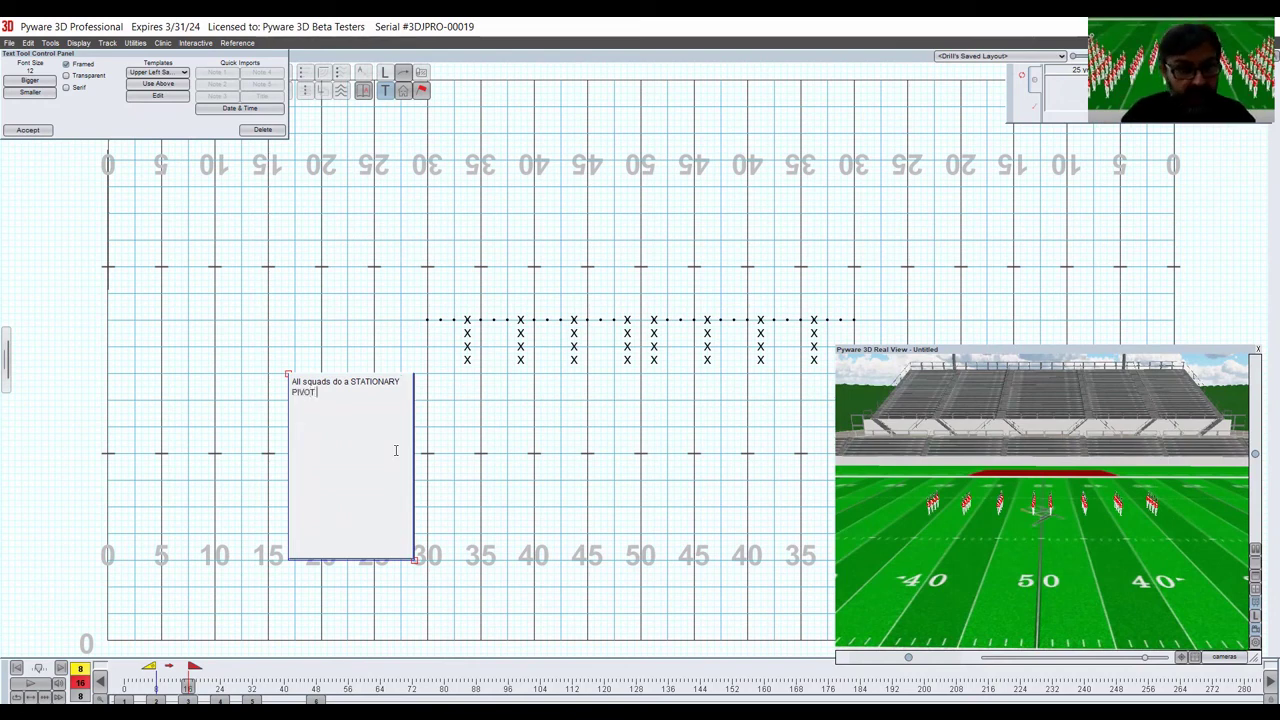
pyautogui.write(' PINWHEEL')
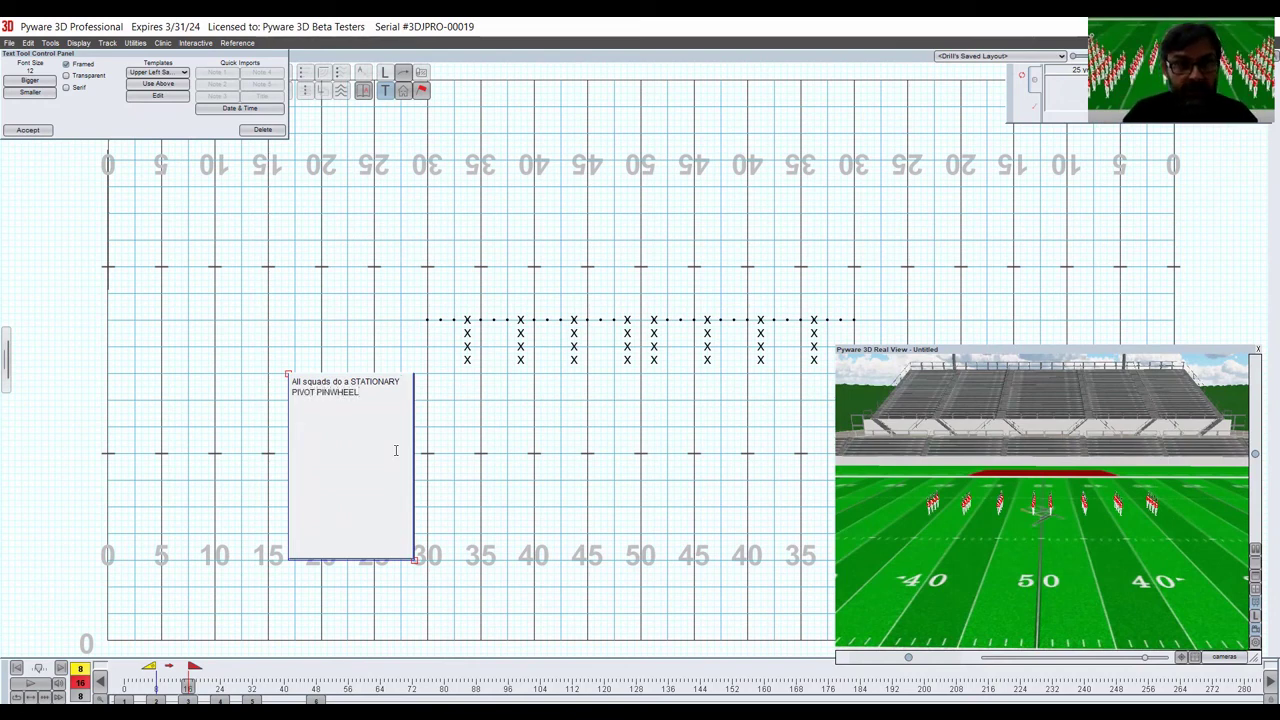
pyautogui.write(' towar')
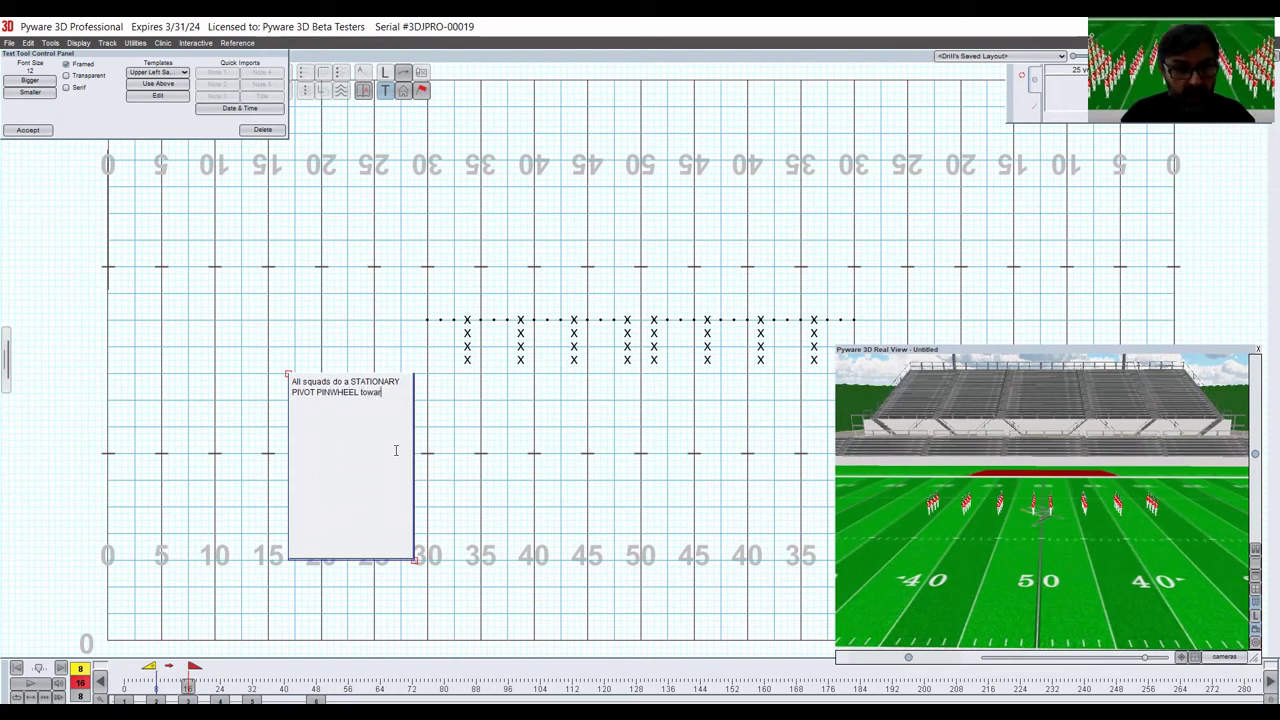
pyautogui.write('d the 50')
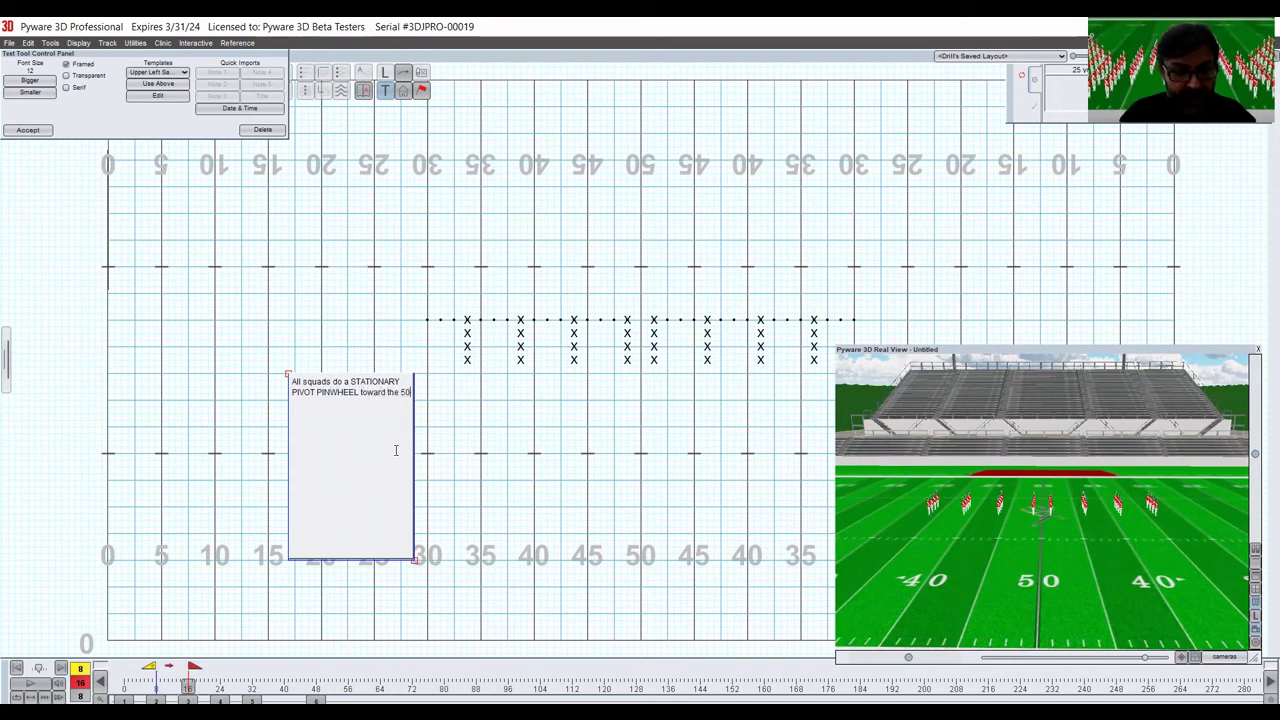
pyautogui.write(' ya')
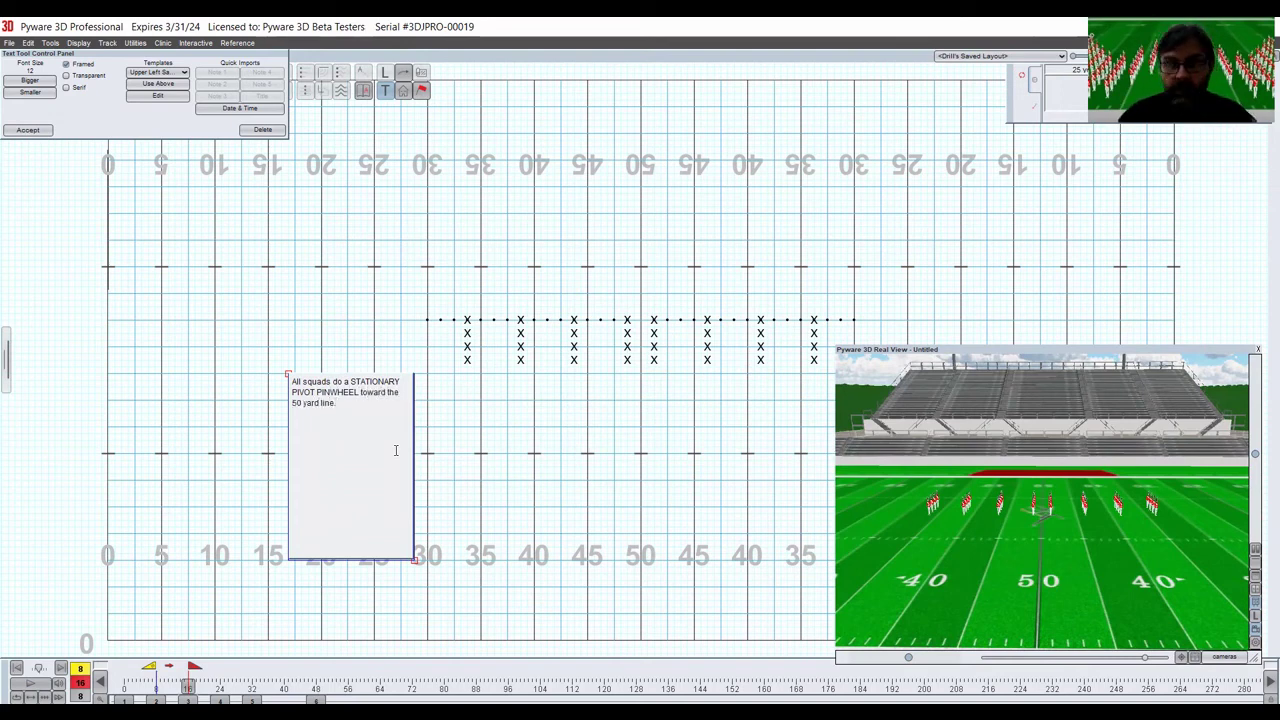
pyautogui.write('rd line.')
pyautogui.click(27, 130)
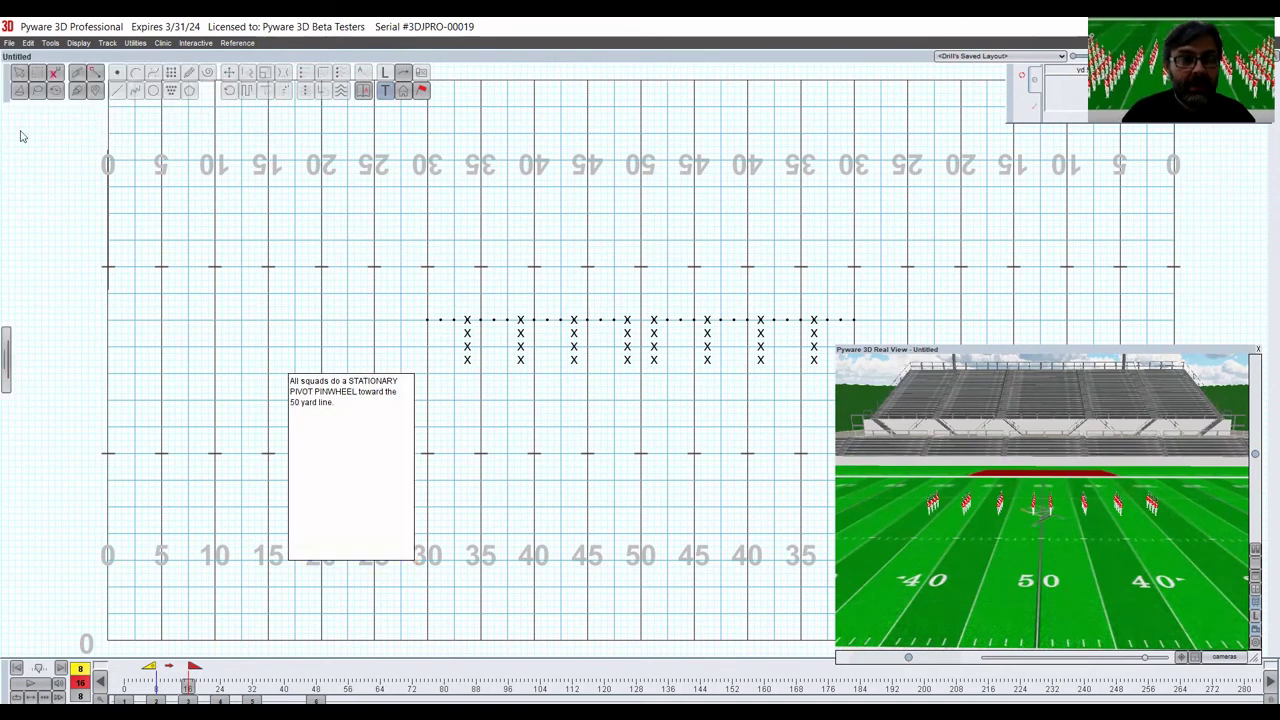
pyautogui.click(550, 97)
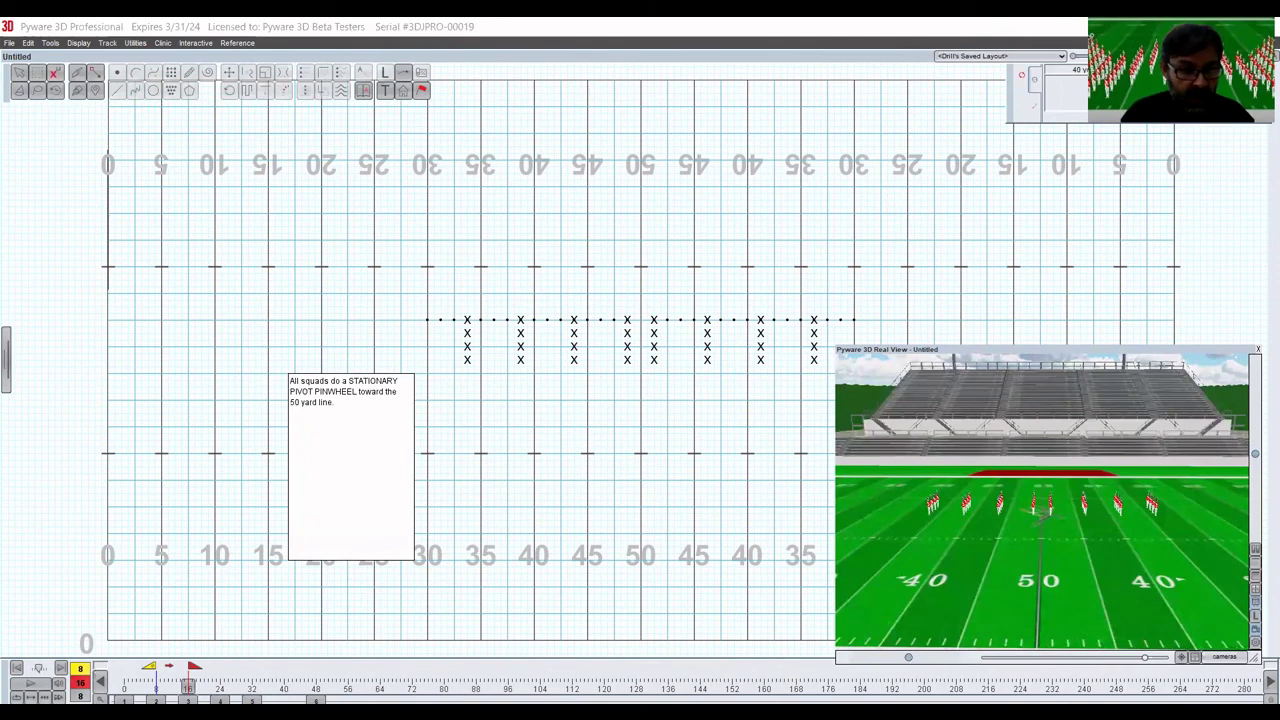
# Step: On the count 24 page, add a text box left of the formation reading "Foward march 8" and accept it
pyautogui.click(220, 700)
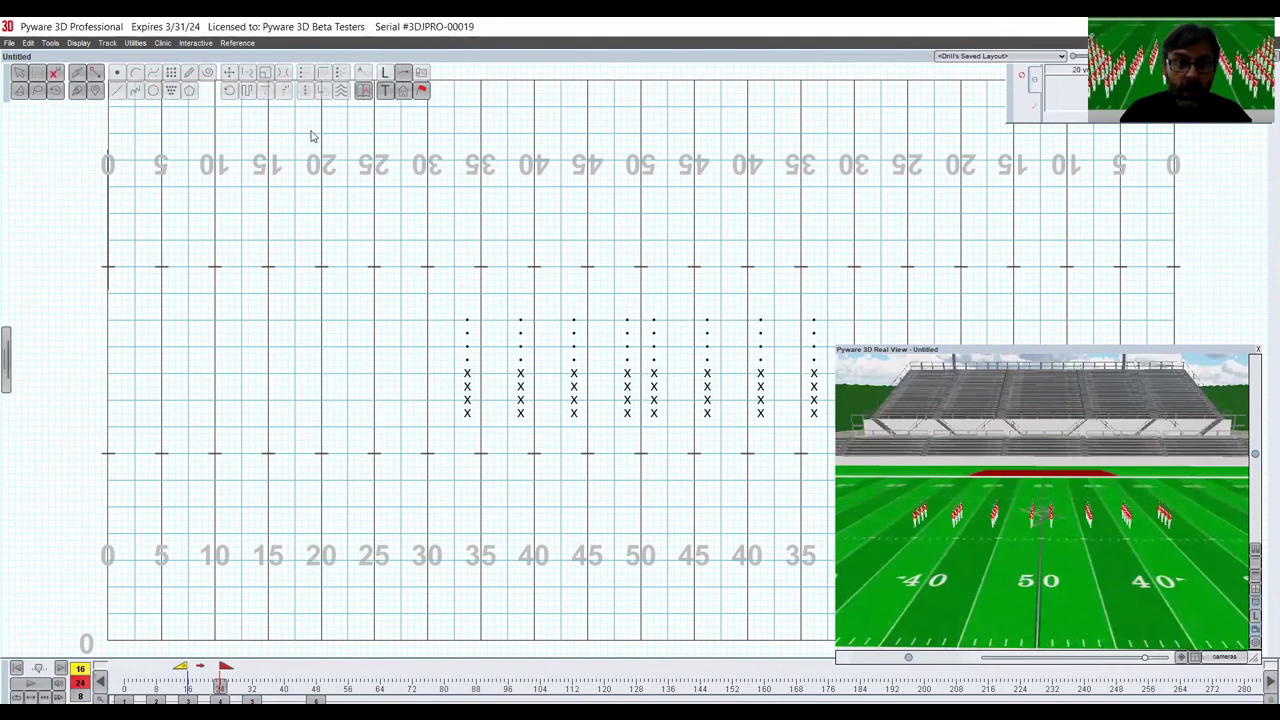
pyautogui.click(381, 92)
pyautogui.moveTo(288, 367); pyautogui.dragTo(396, 532)
pyautogui.write('Foward')
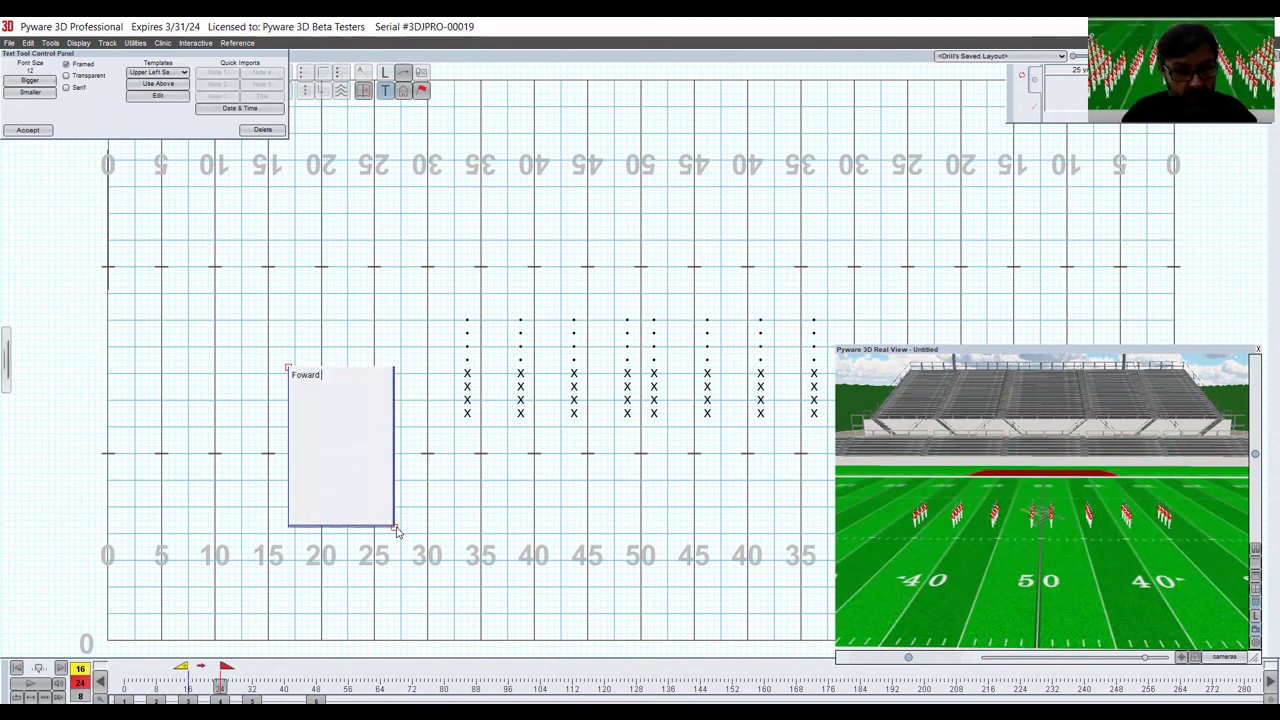
pyautogui.write(' March')
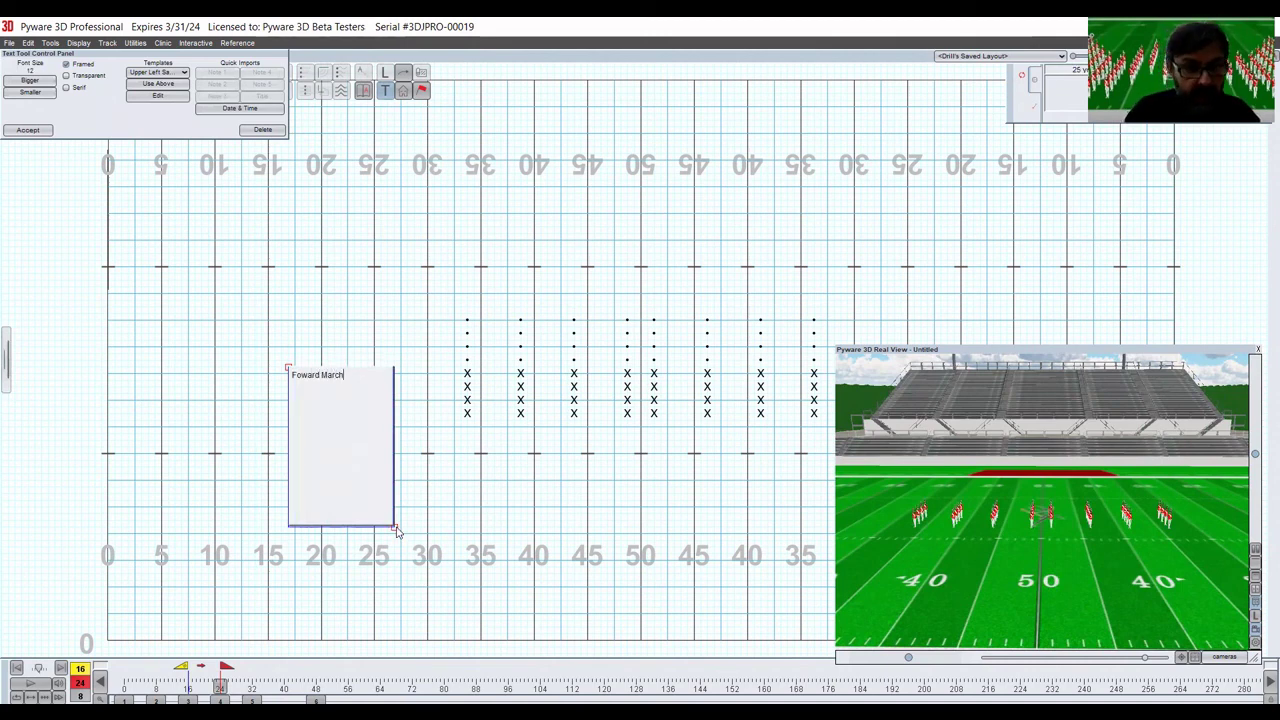
pyautogui.write(' marc')
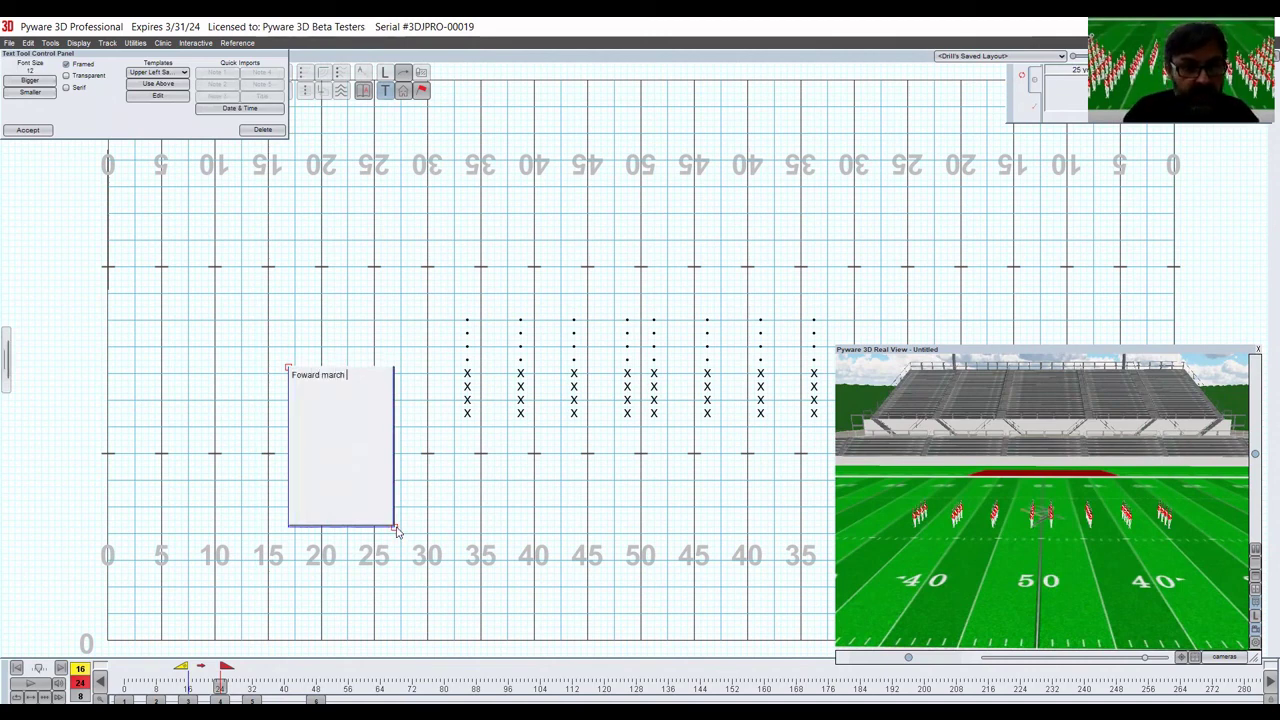
pyautogui.click(28, 130)
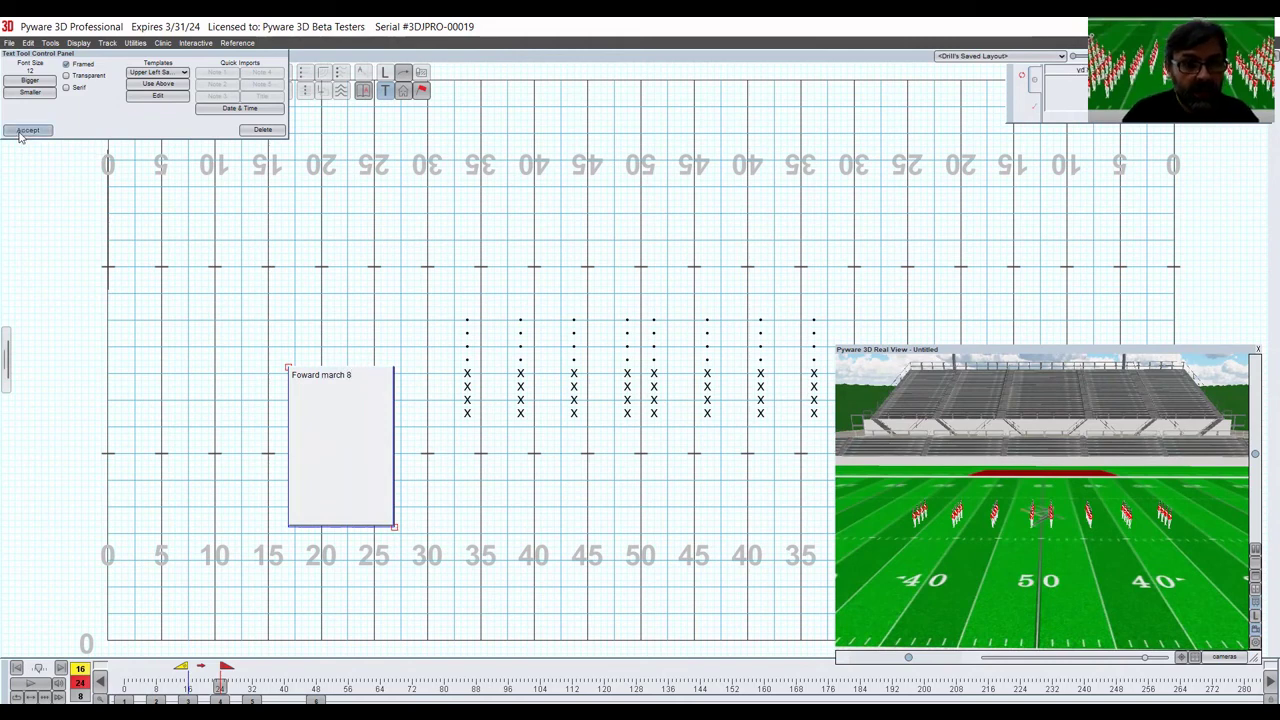
# Step: On the count 32 page, add and accept a text box left of the formation reading "Squads will do a FLOATING PIVOT PINWHEEL away from the 50."
pyautogui.click(252, 701)
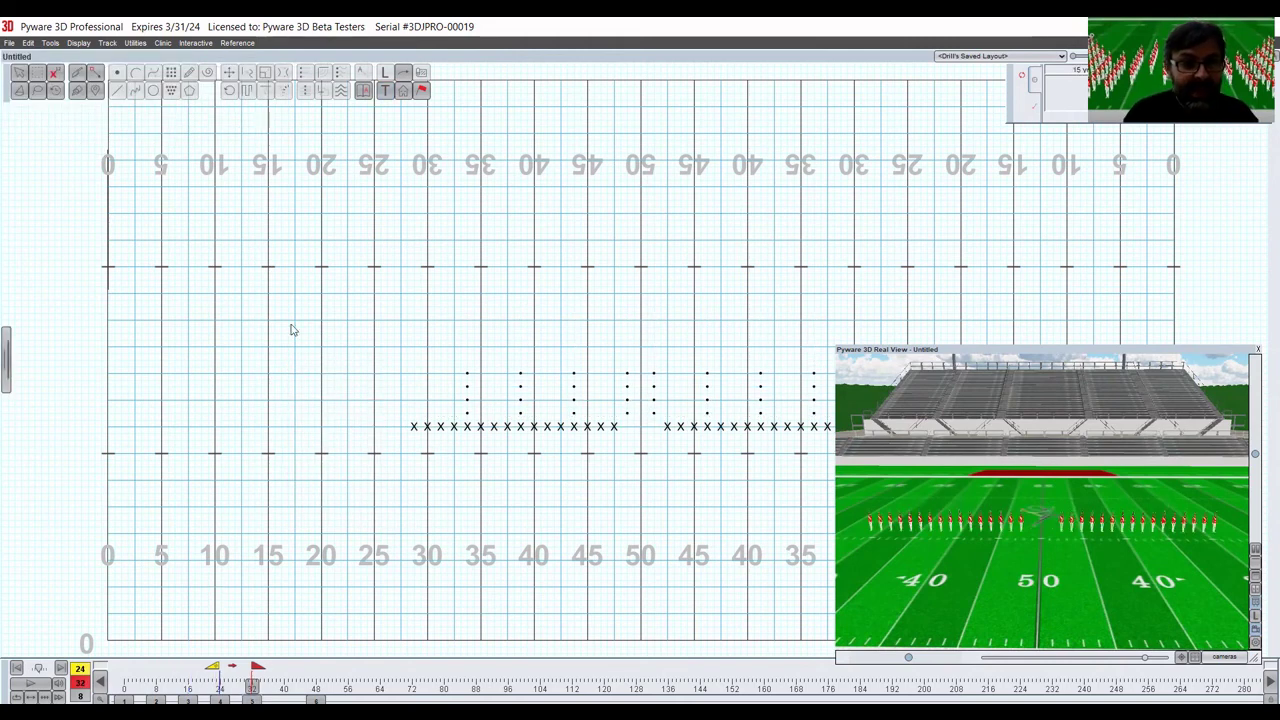
pyautogui.click(385, 90)
pyautogui.moveTo(248, 327); pyautogui.dragTo(375, 528)
pyautogui.write('Squads will')
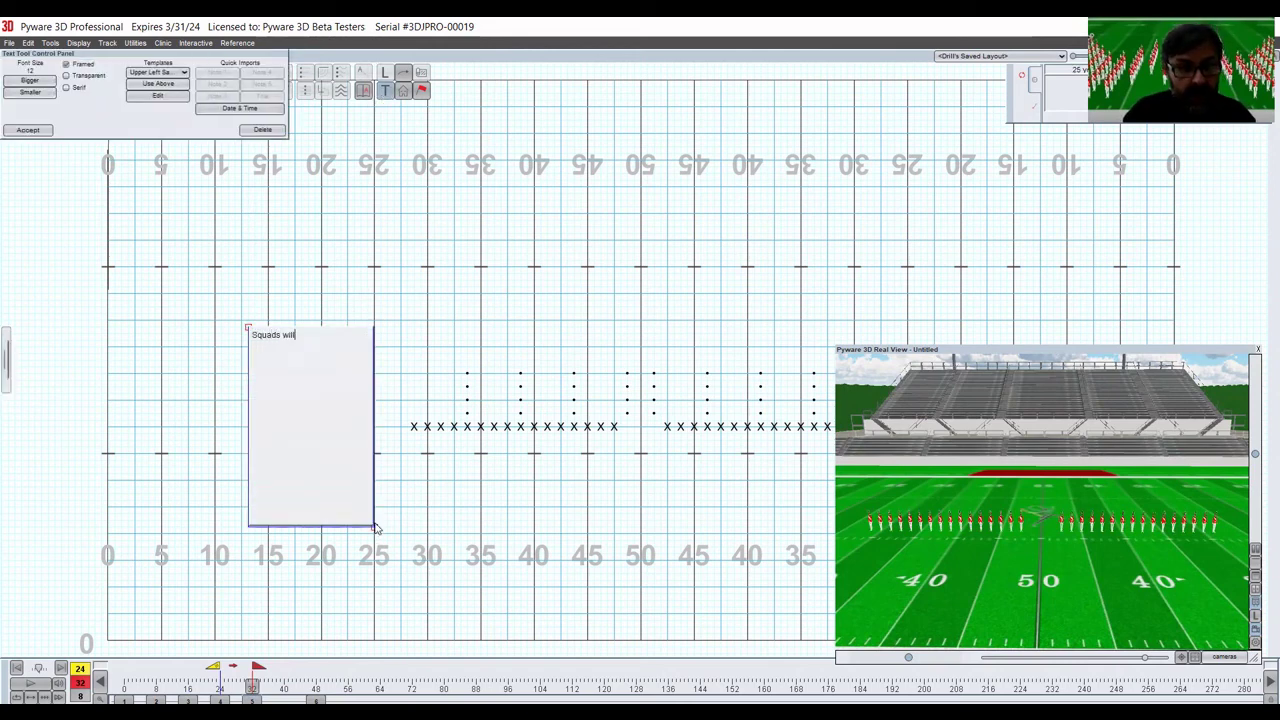
pyautogui.write(' do a FLOATING ')
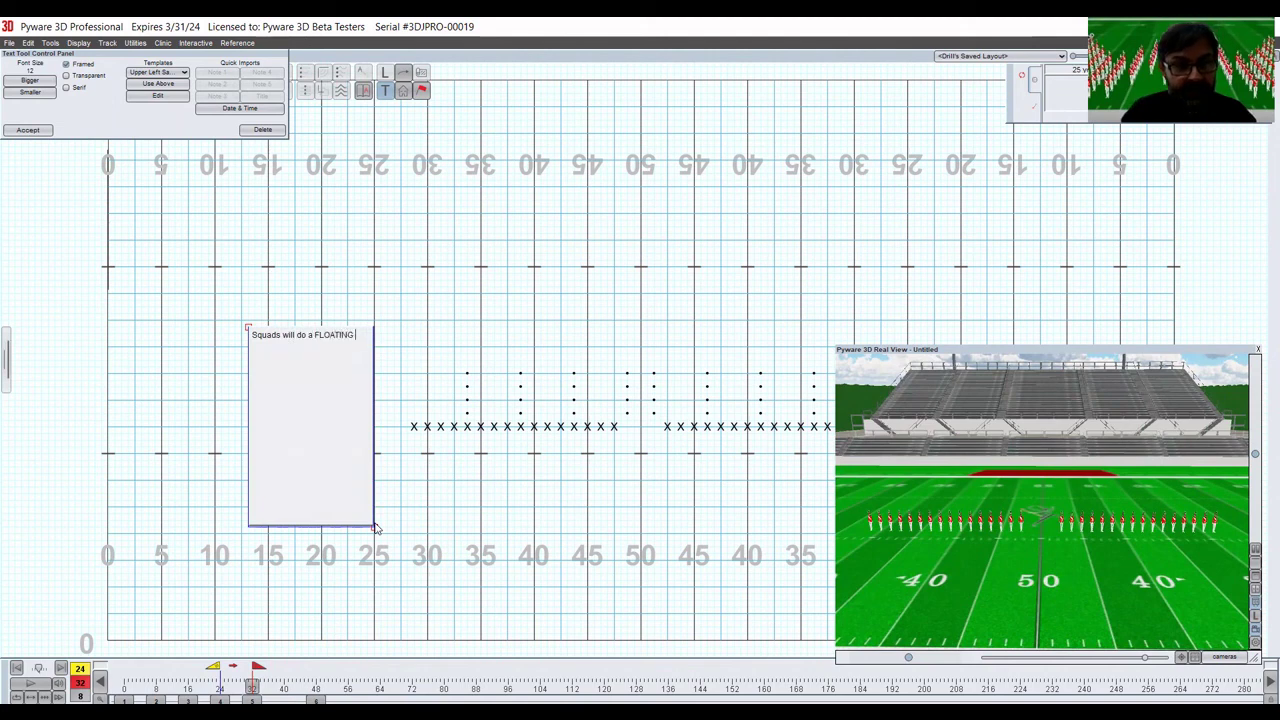
pyautogui.write('PIVOT PINW')
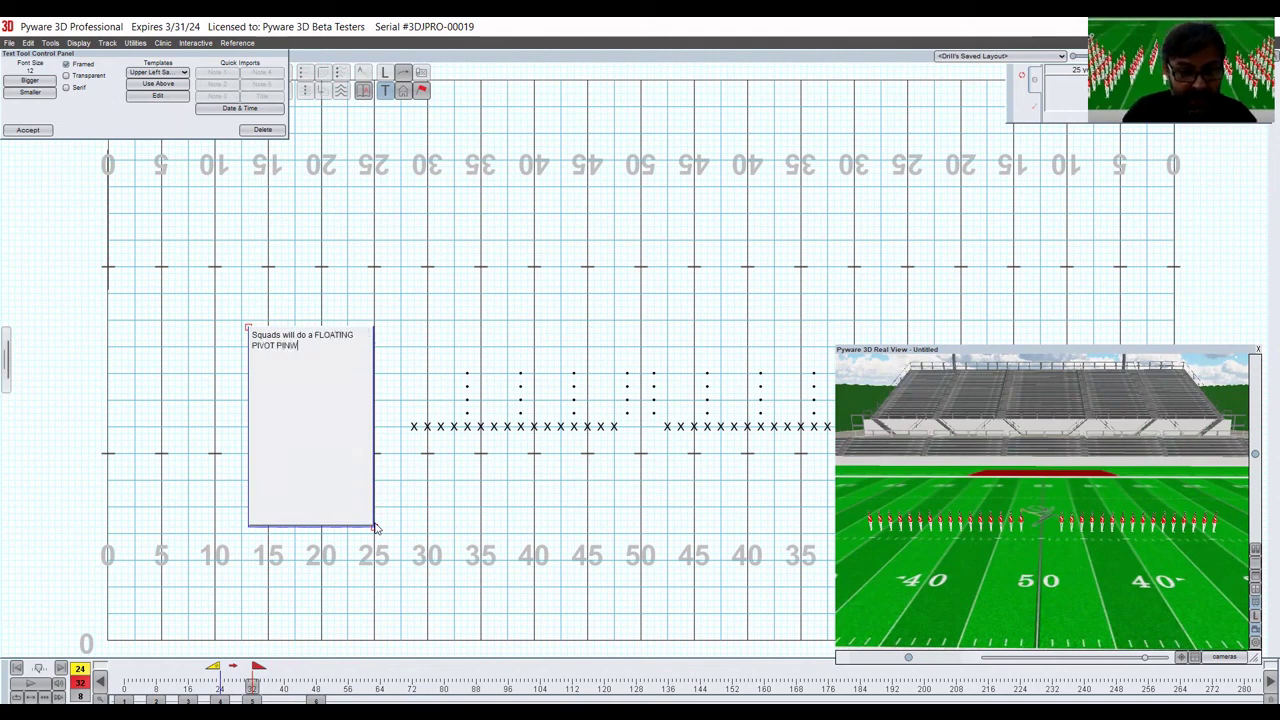
pyautogui.write('HEEL away from')
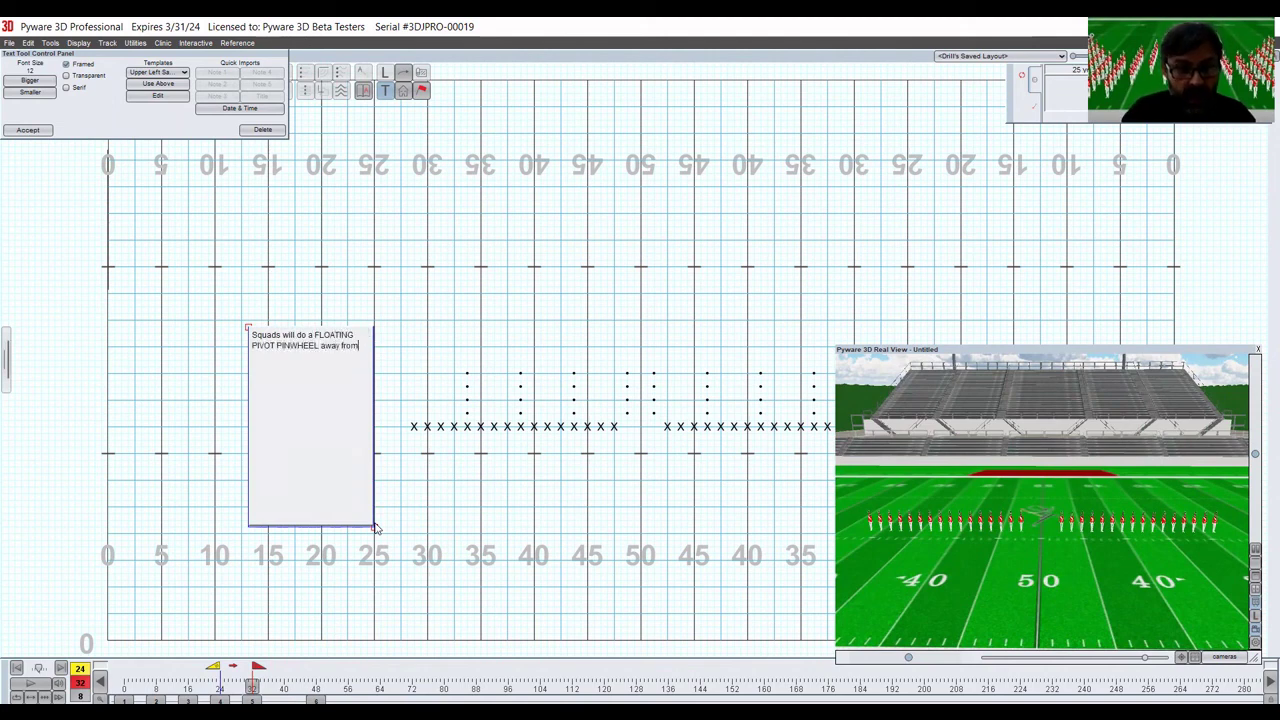
pyautogui.write(' the')
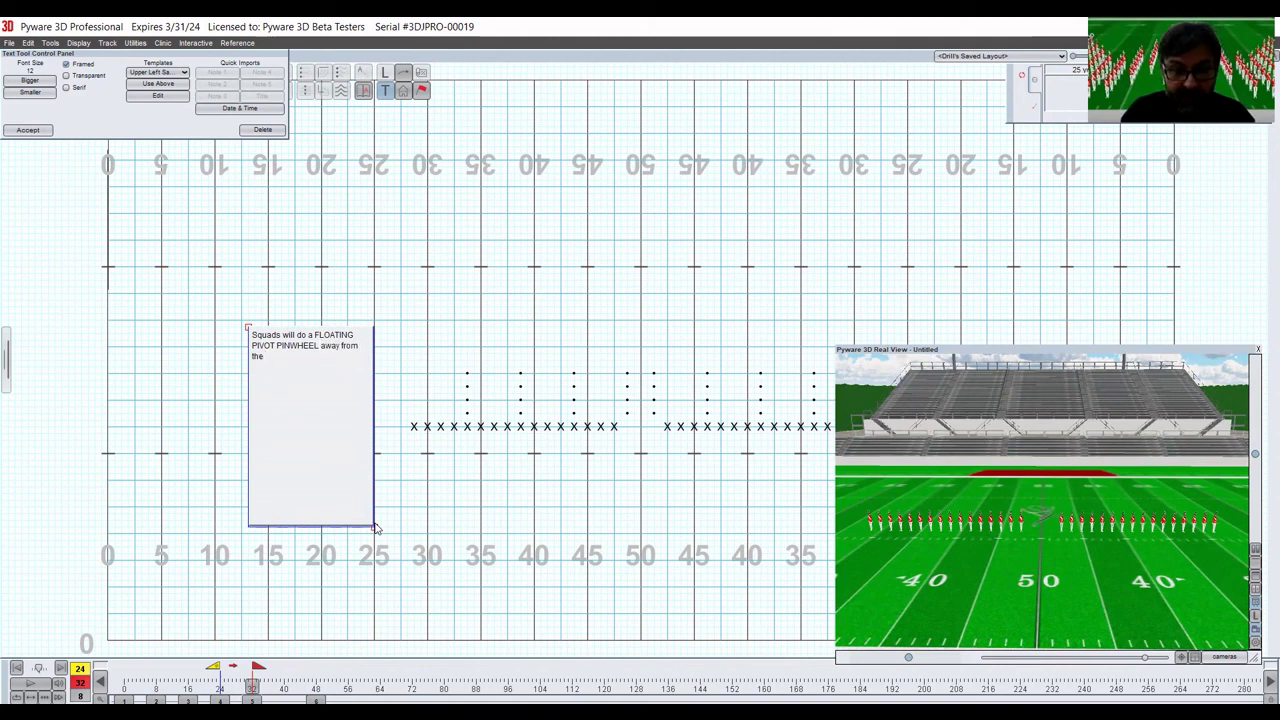
pyautogui.write(' 50')
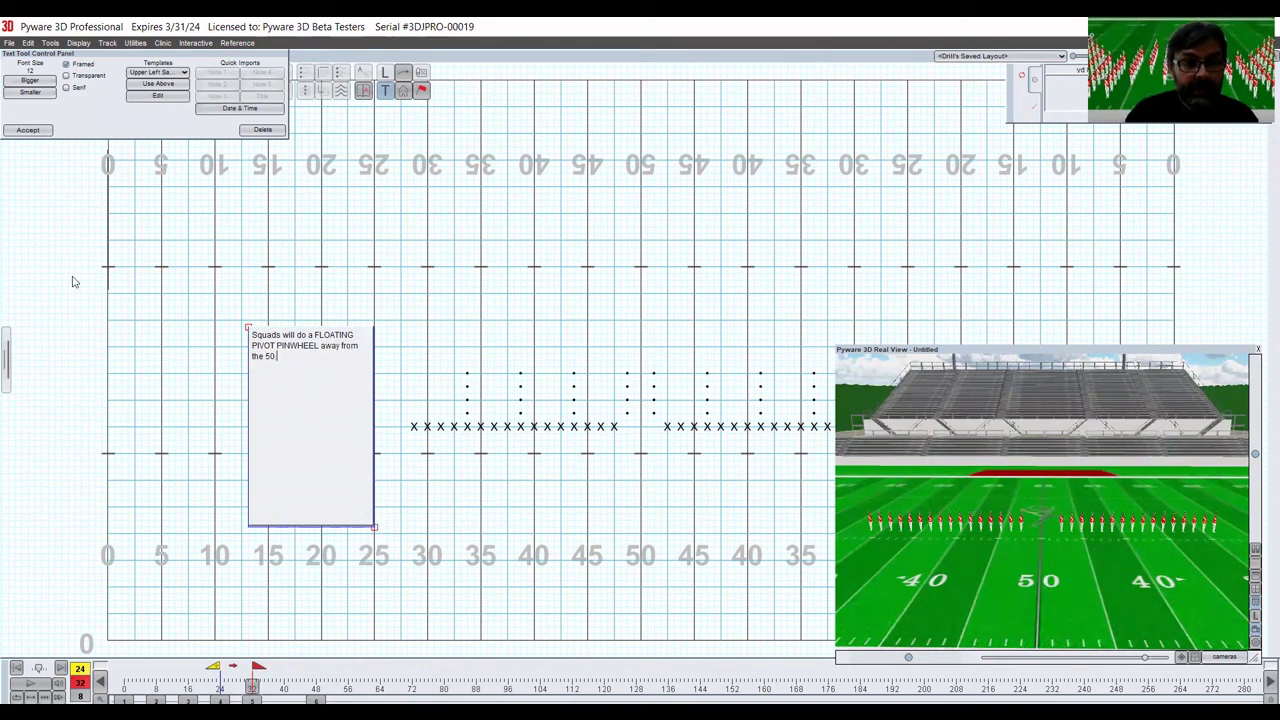
pyautogui.click(28, 130)
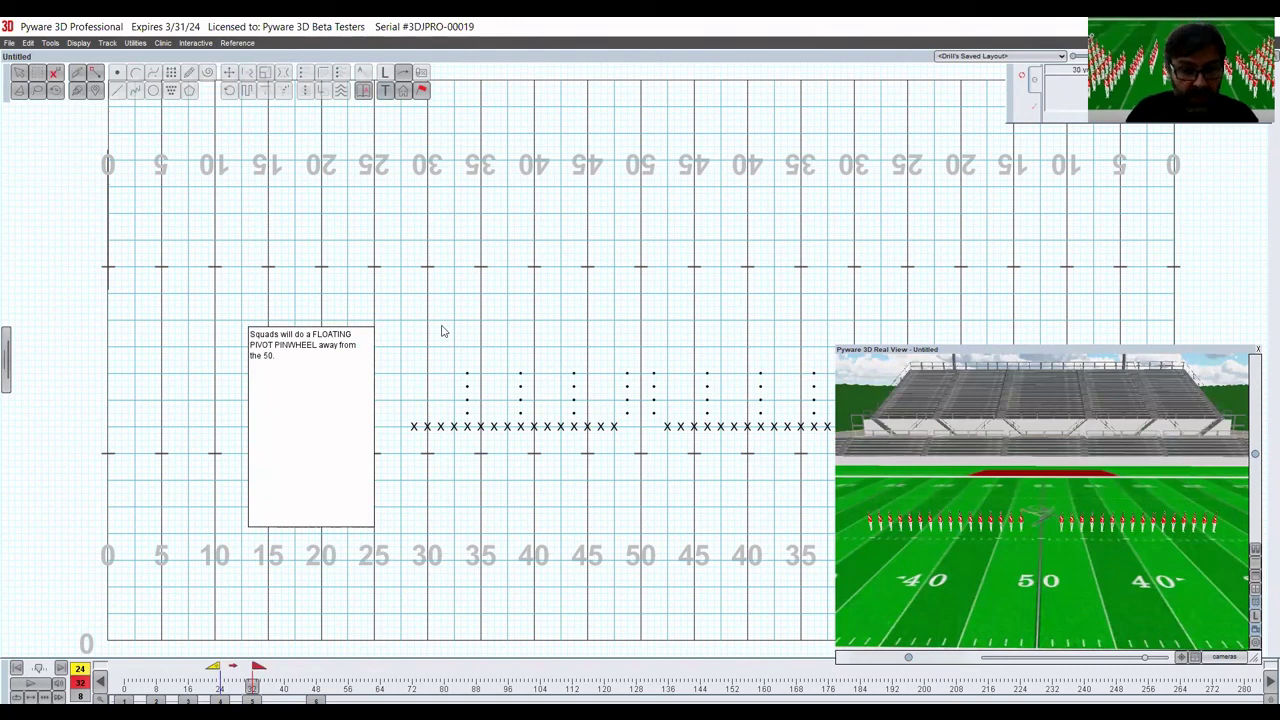
# Step: Go to the count 48 page of the drill
pyautogui.click(316, 689)
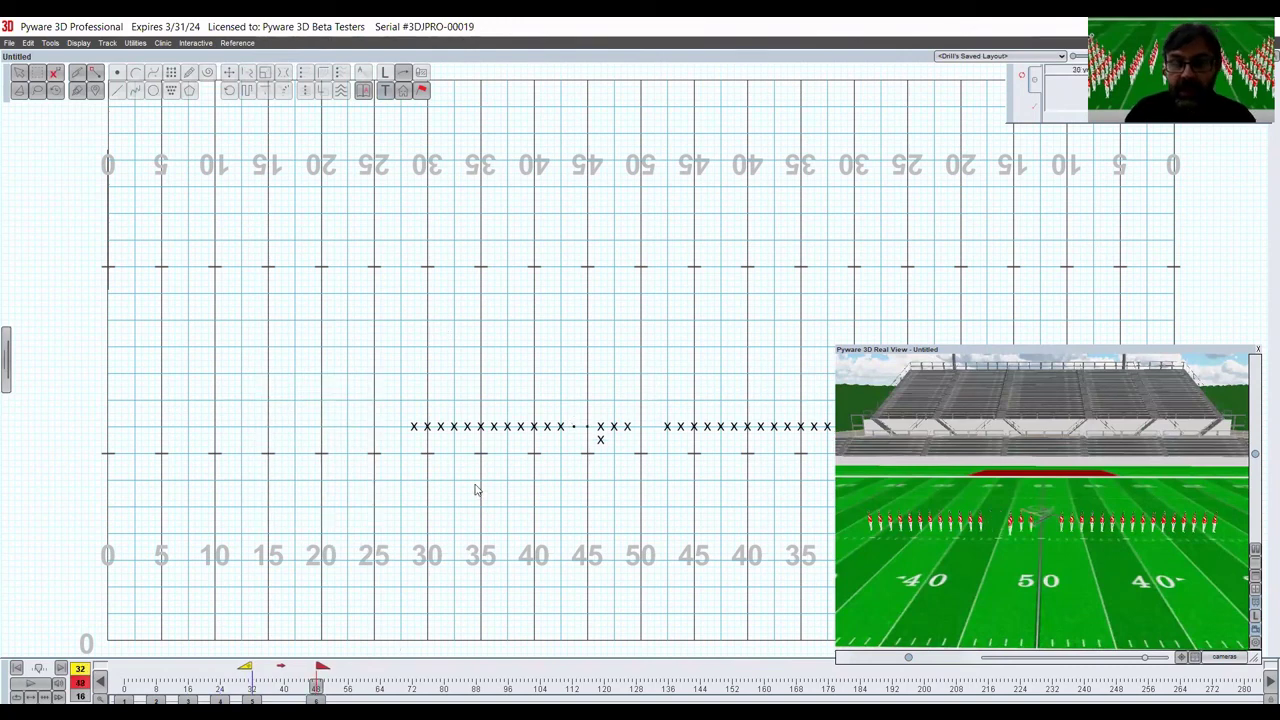